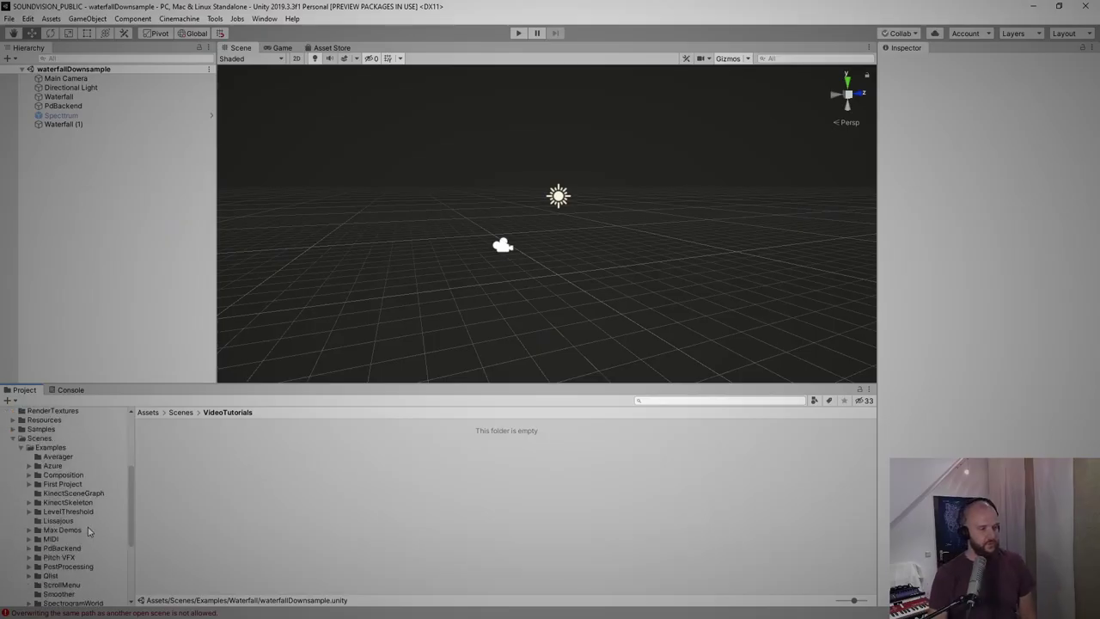
Step: Create a folder named Fox inside Assets/Scenes/VideoTutorials
scroll(100, 509, up, 2)
click(31, 422)
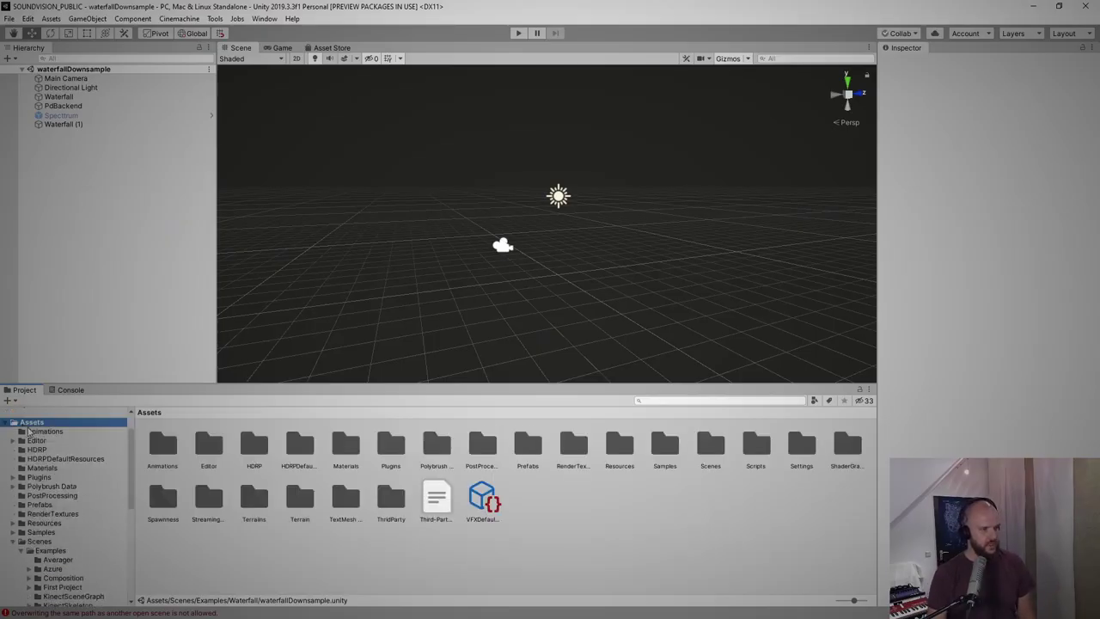
click(40, 541)
scroll(52, 528, down, 5)
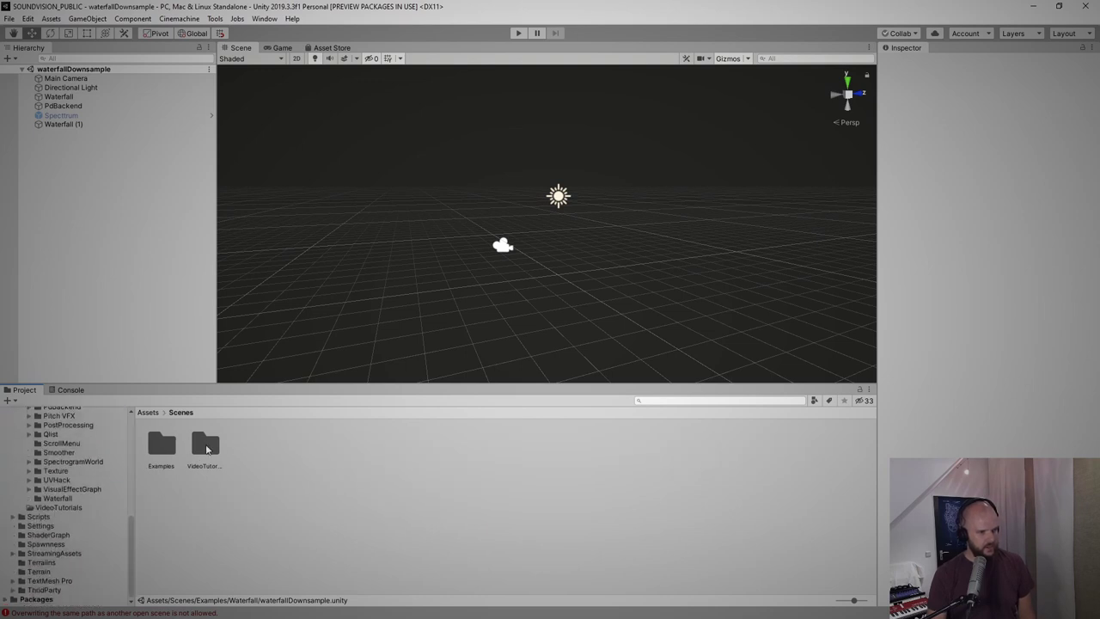
click(203, 443)
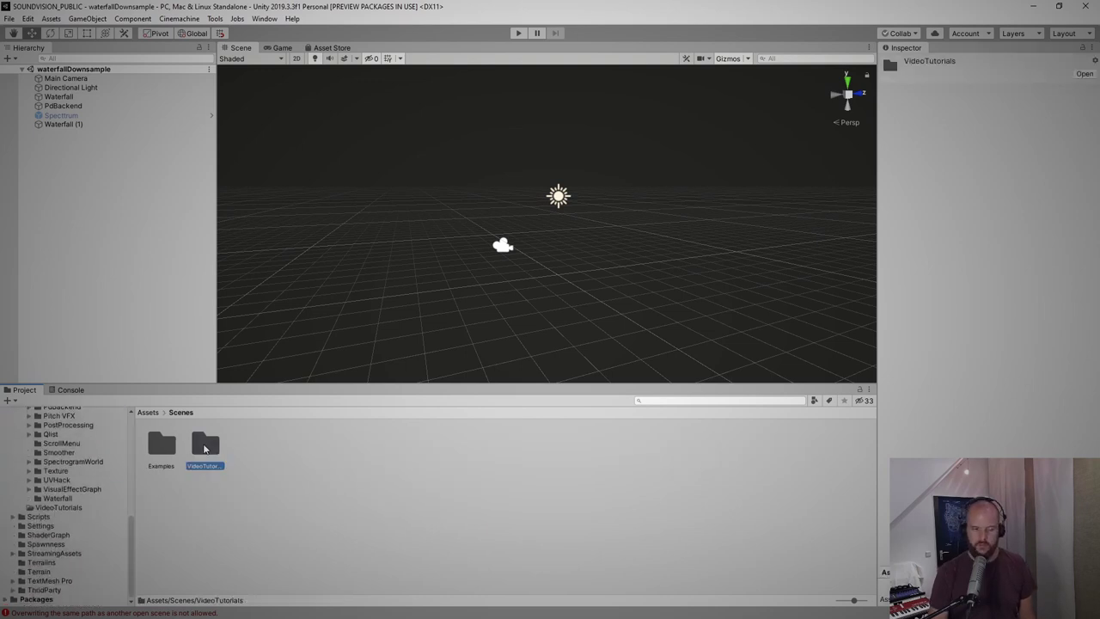
double_click(205, 444)
right_click(206, 452)
mouse_move(249, 164)
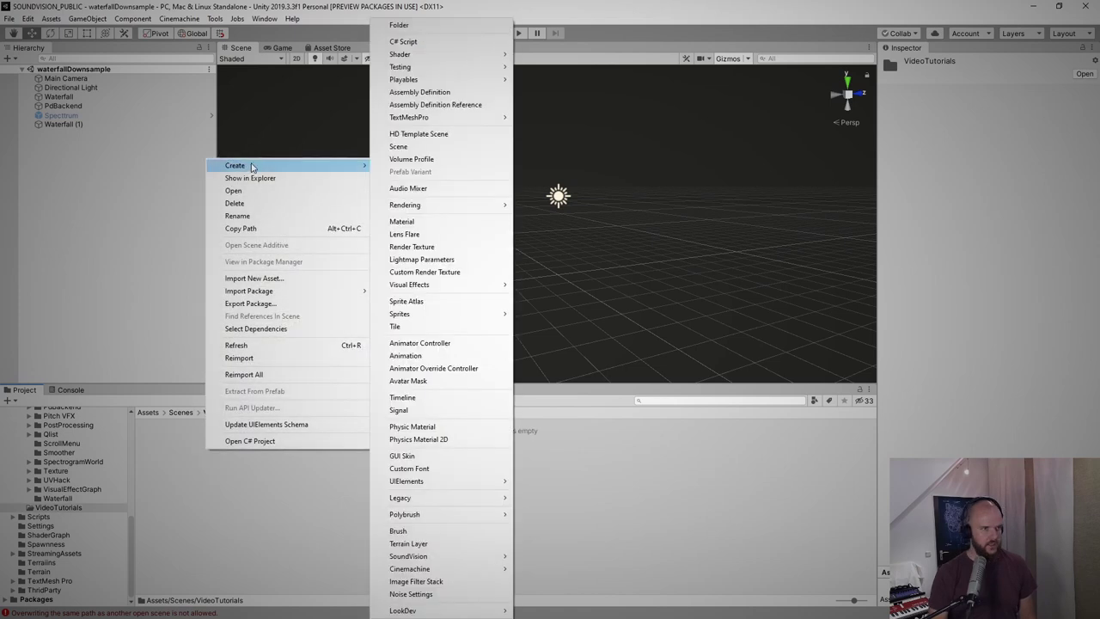
click(410, 30)
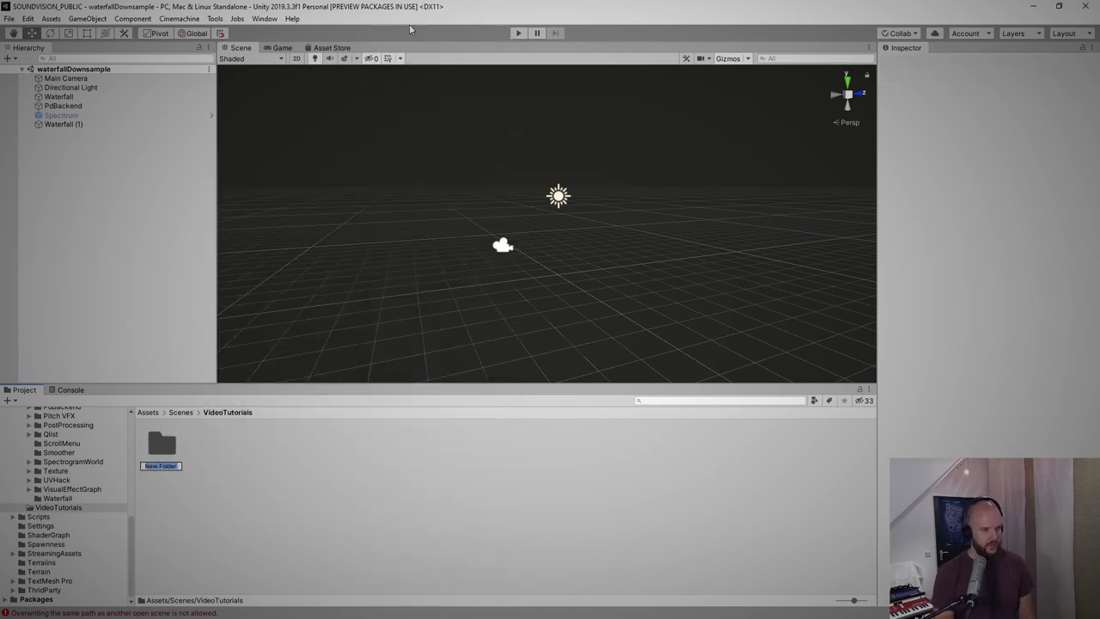
text(Fox)
key(Return)
Step: Create a scene named Fox inside the new Fox folder and open it
double_click(165, 447)
right_click(178, 454)
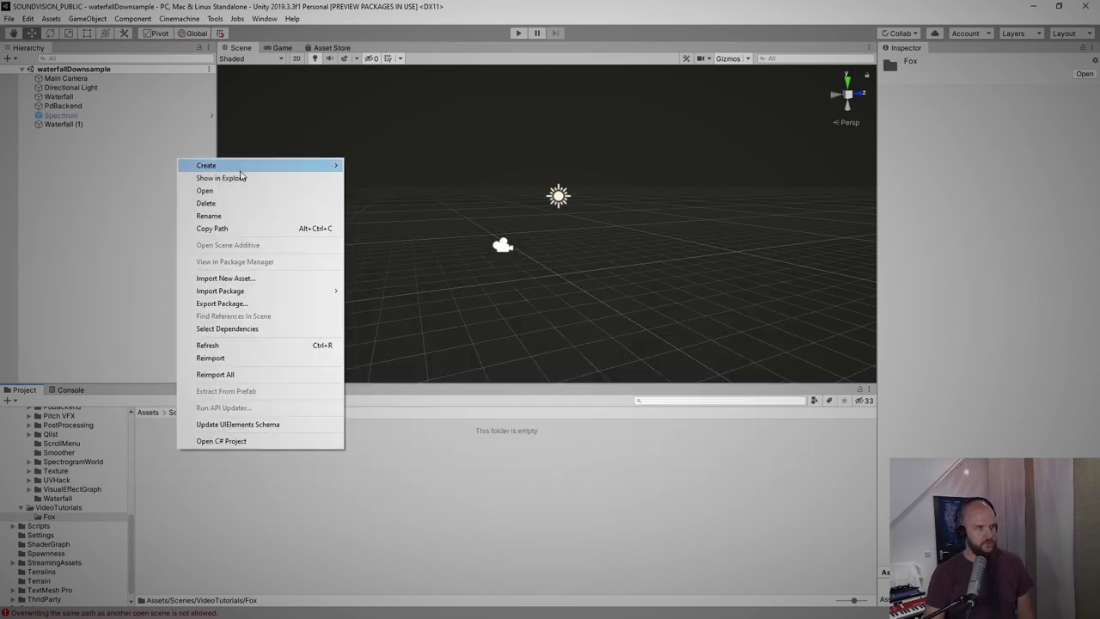
mouse_move(249, 165)
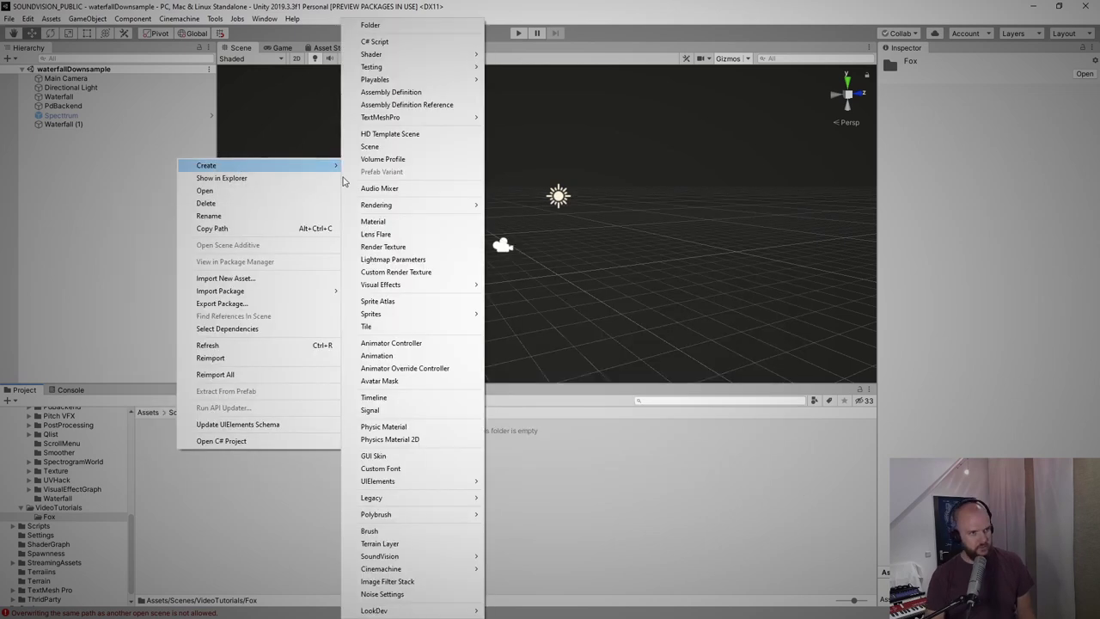
click(398, 147)
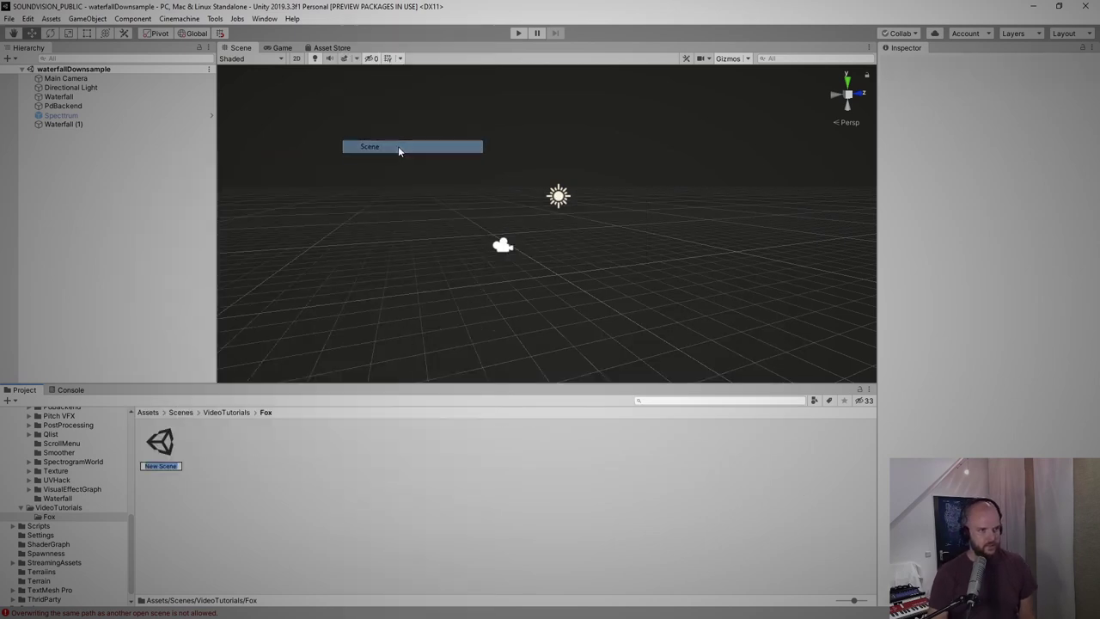
text(Fox)
key(Return)
double_click(160, 442)
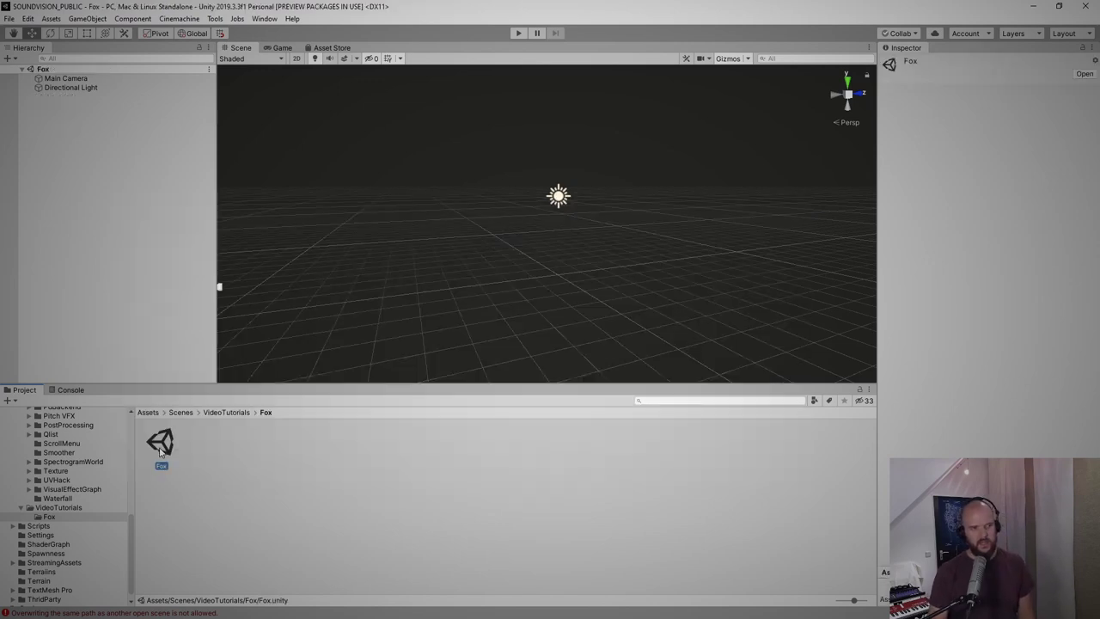
Step: Remove the Audio Listener component from the Main Camera
scroll(388, 288, down, 2)
alt+drag(389, 287, 378, 254)
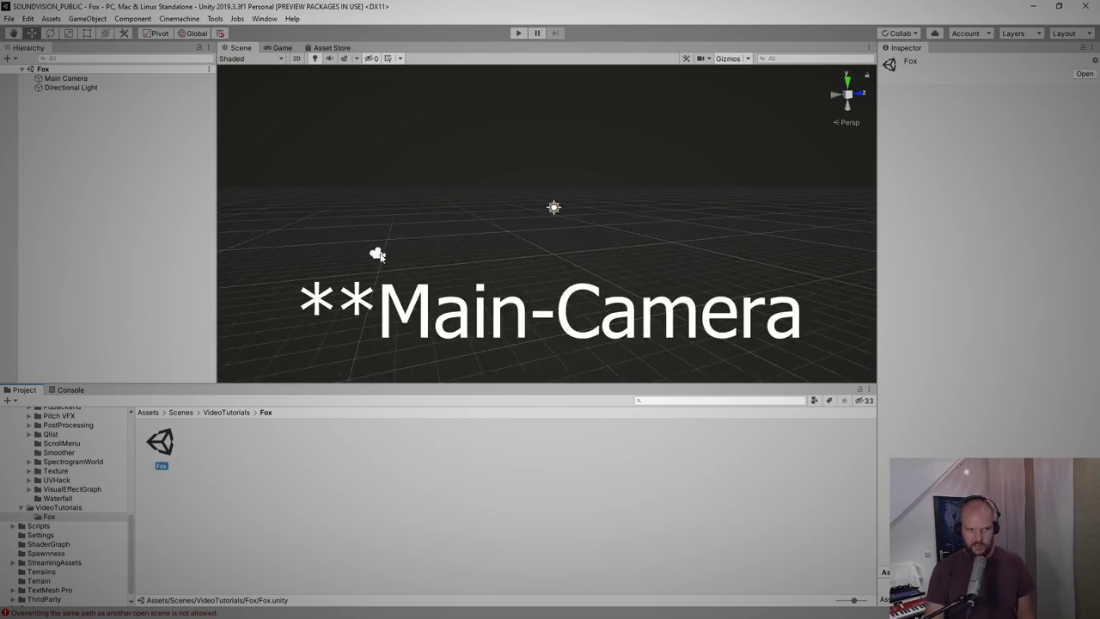
click(377, 254)
click(553, 208)
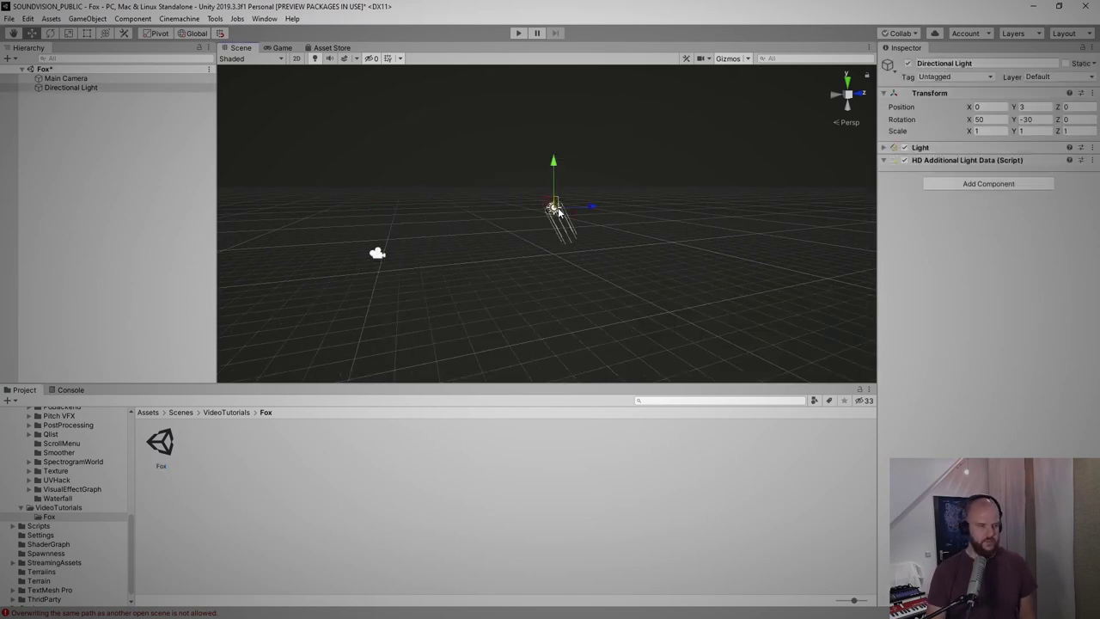
click(377, 254)
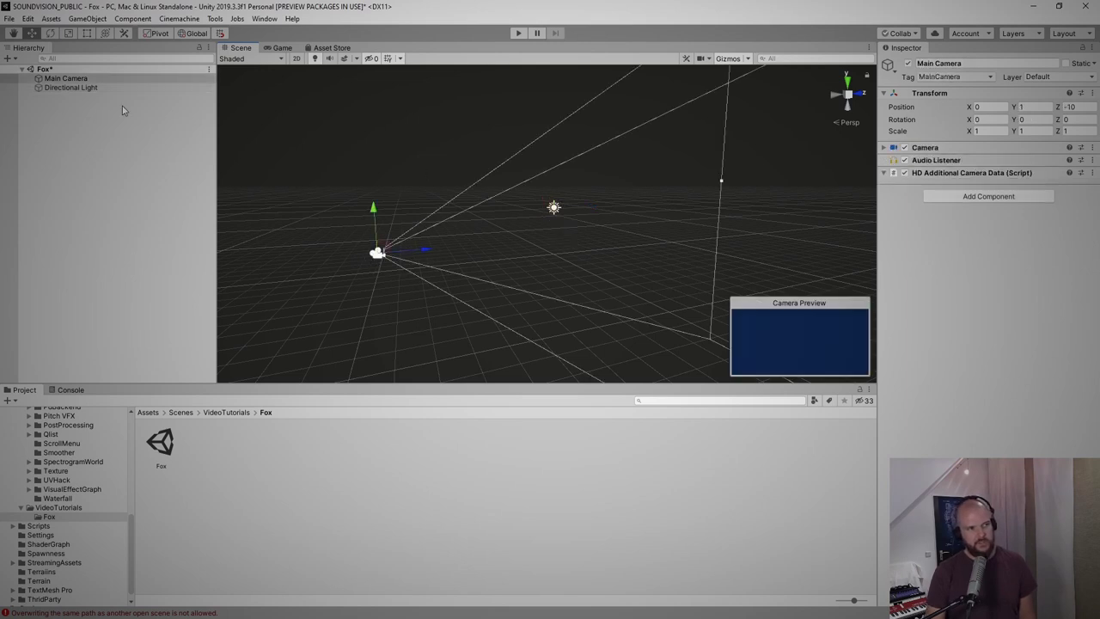
right_click(934, 166)
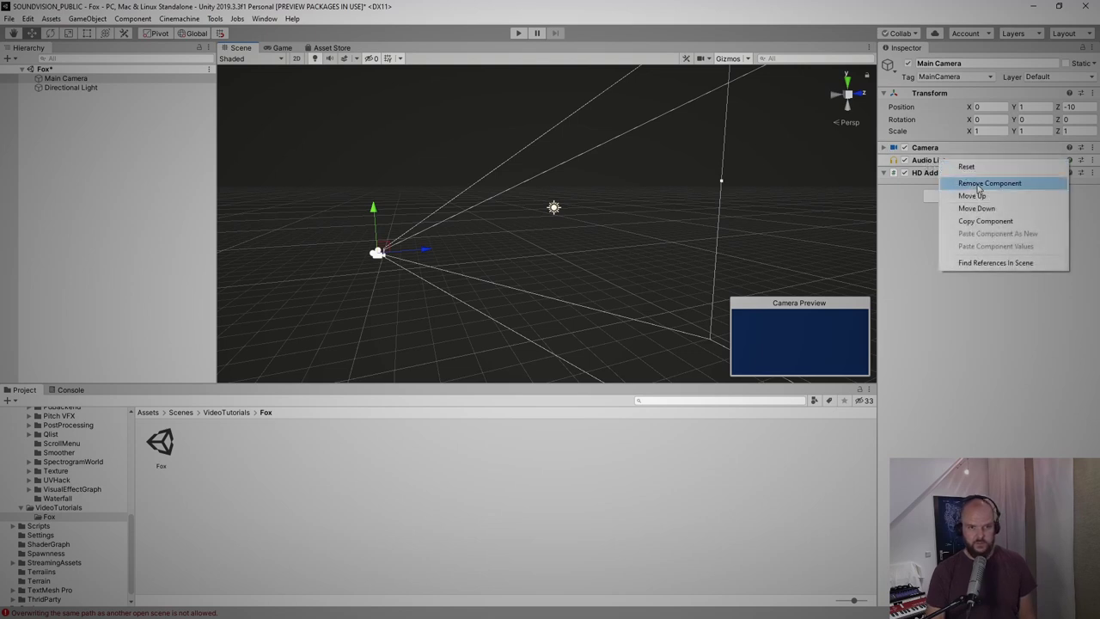
click(977, 182)
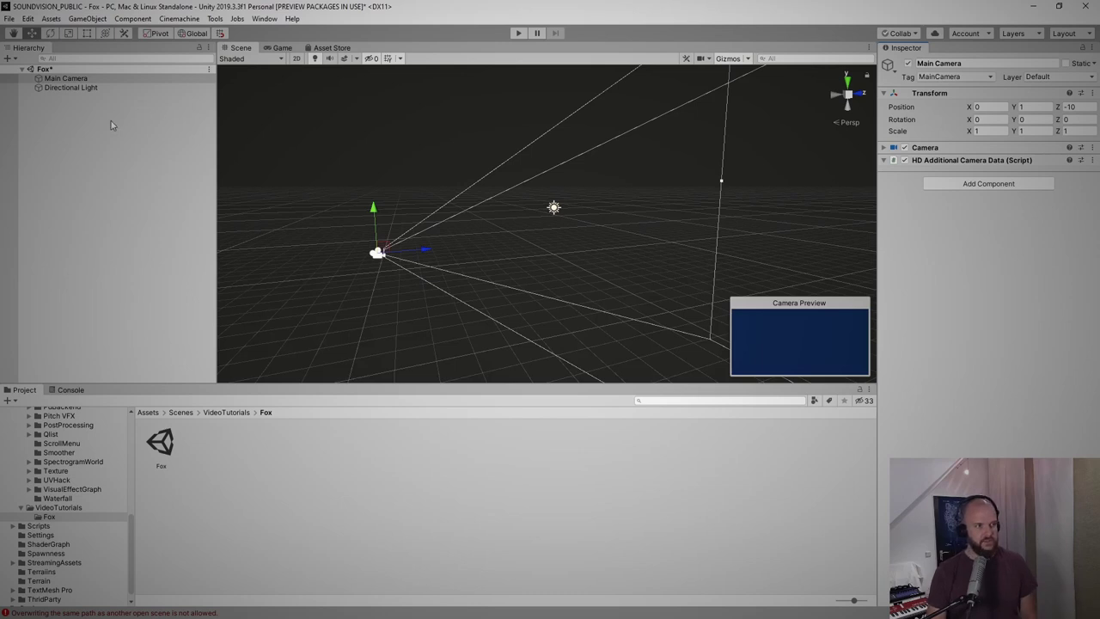
Step: Set the Main Camera's background color to black
click(883, 149)
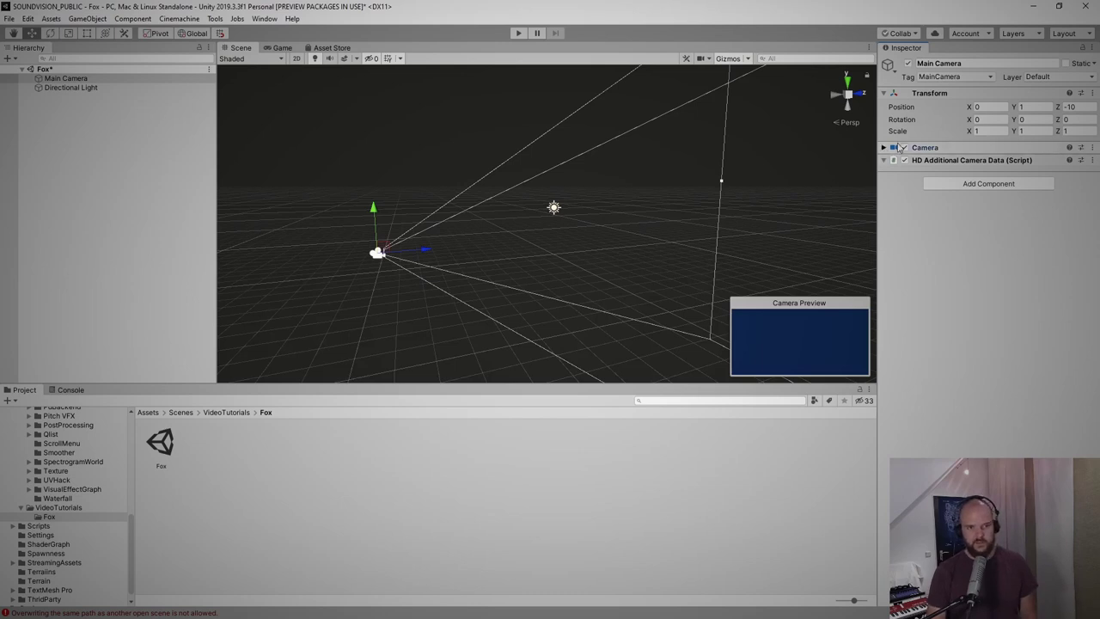
click(898, 147)
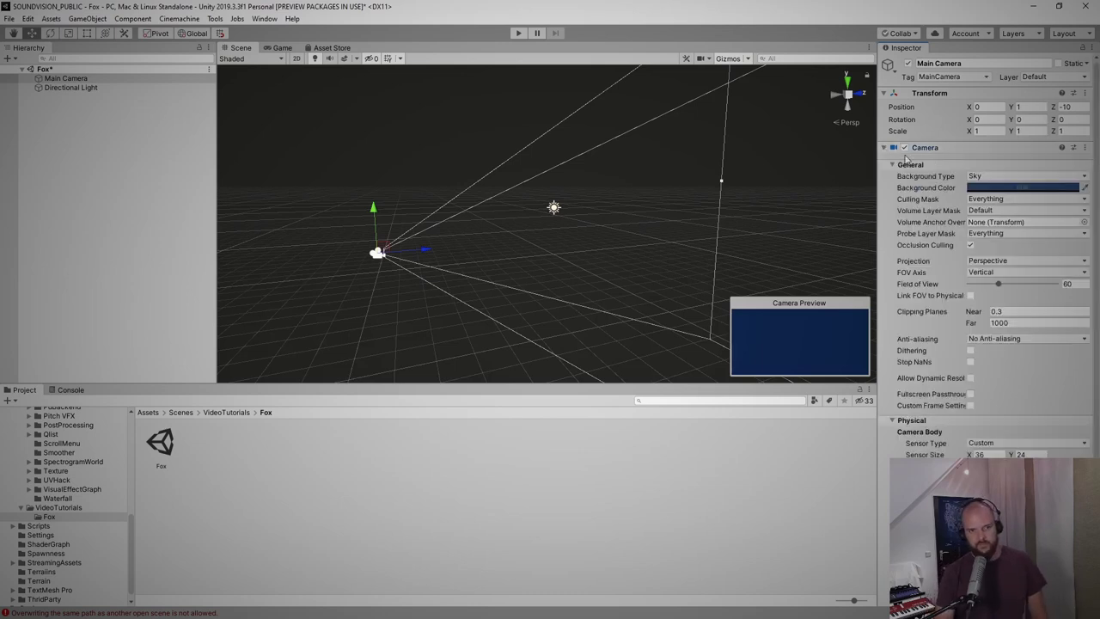
click(1005, 189)
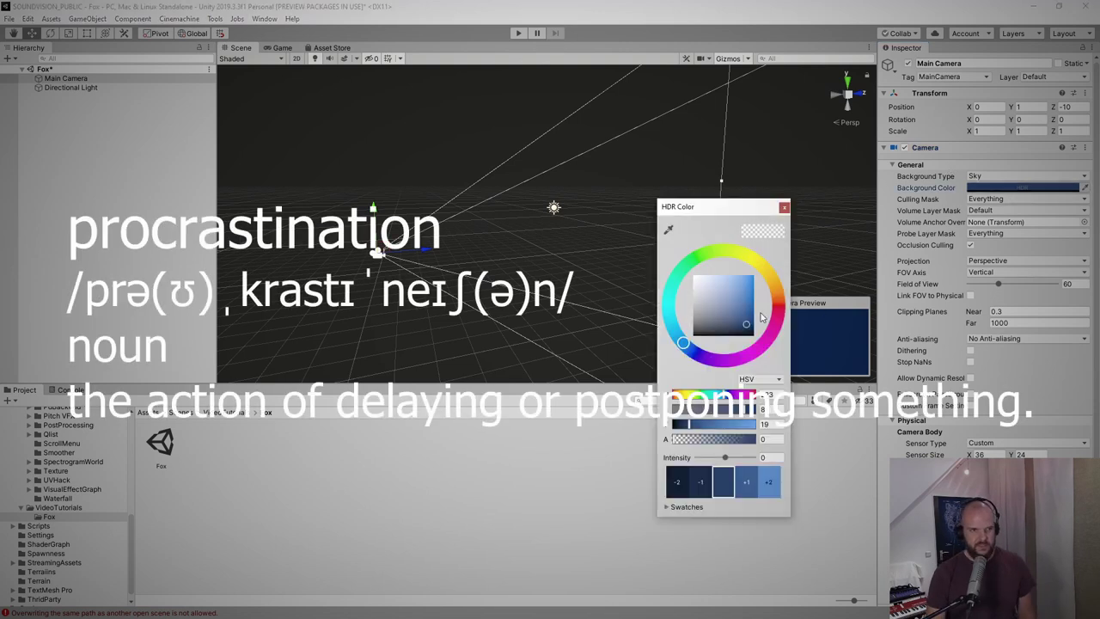
drag(754, 331, 751, 342)
click(784, 207)
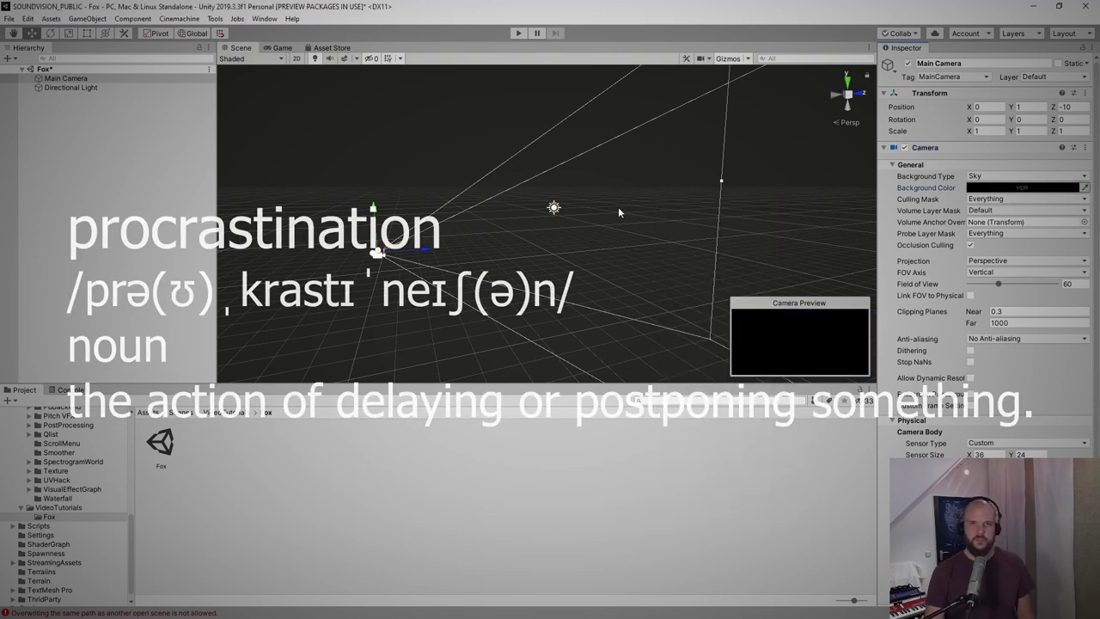
click(334, 128)
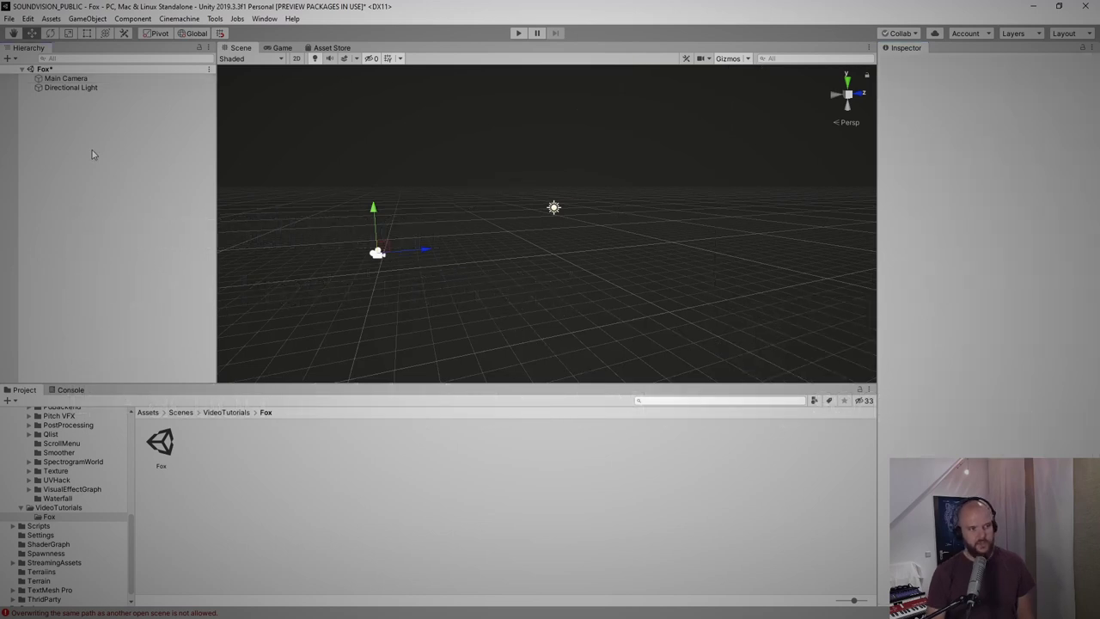
Step: Create an empty game object in the Fox scene and reset its transform
right_click(95, 155)
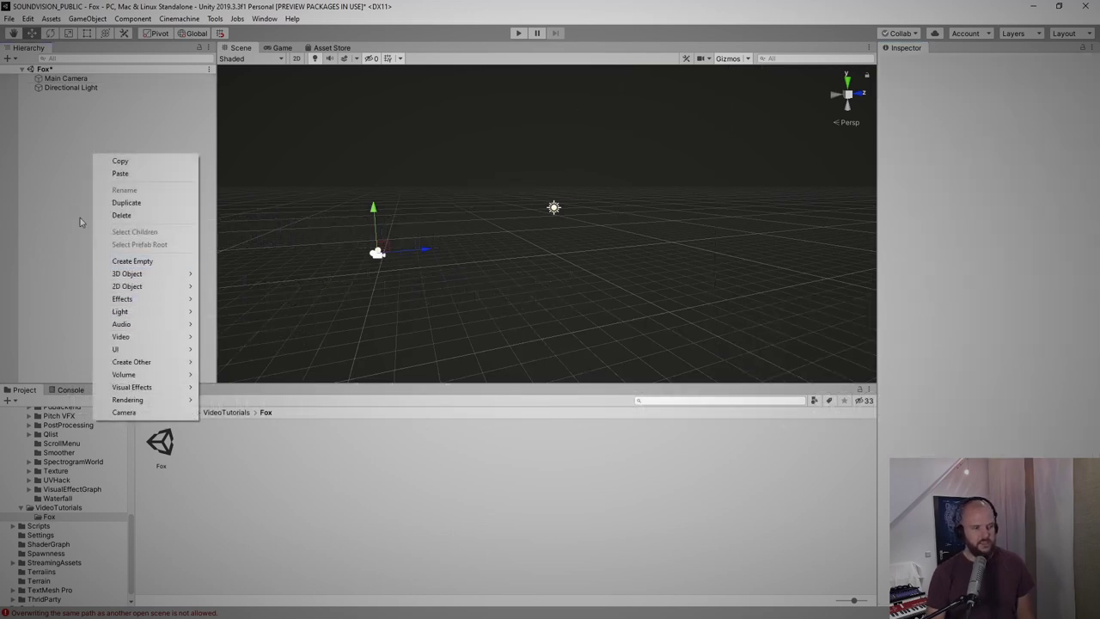
click(137, 263)
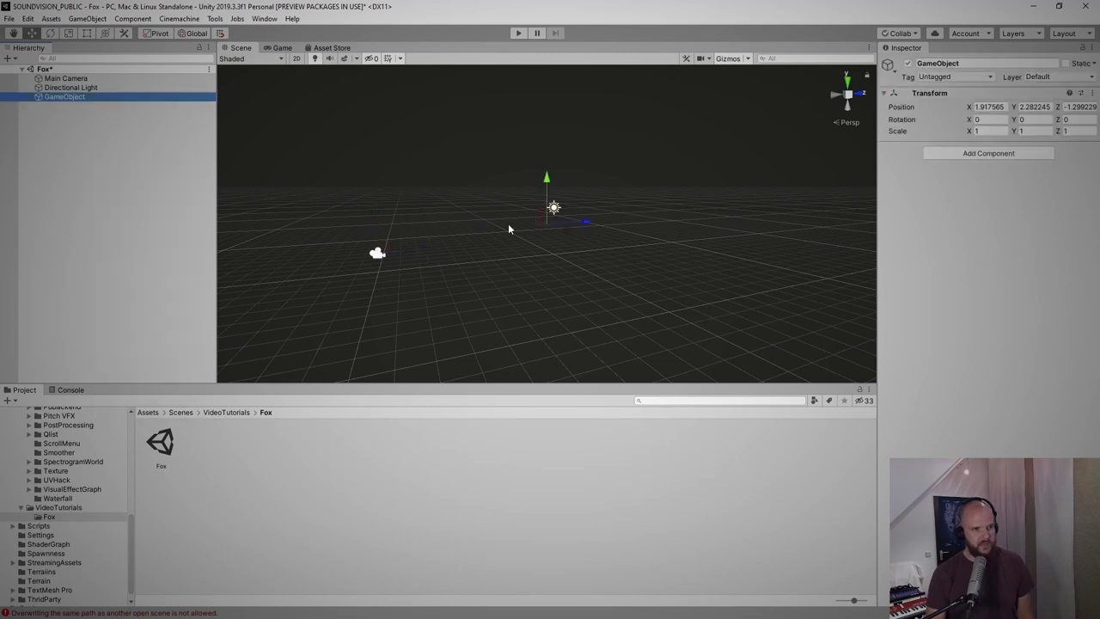
scroll(501, 274, up, 5)
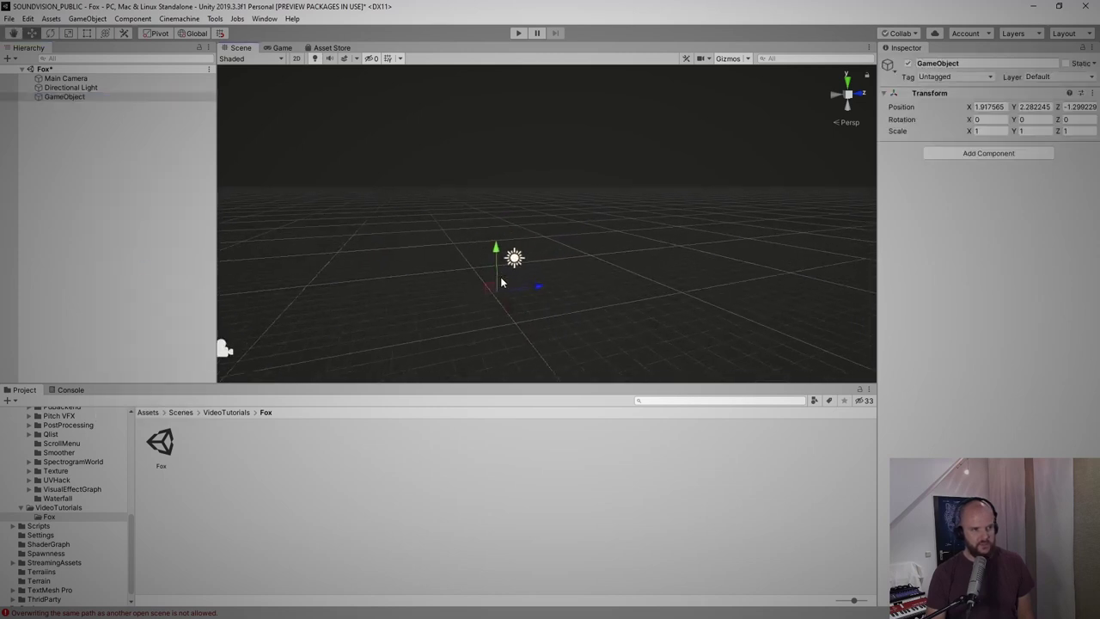
key(f)
drag(554, 243, 640, 286)
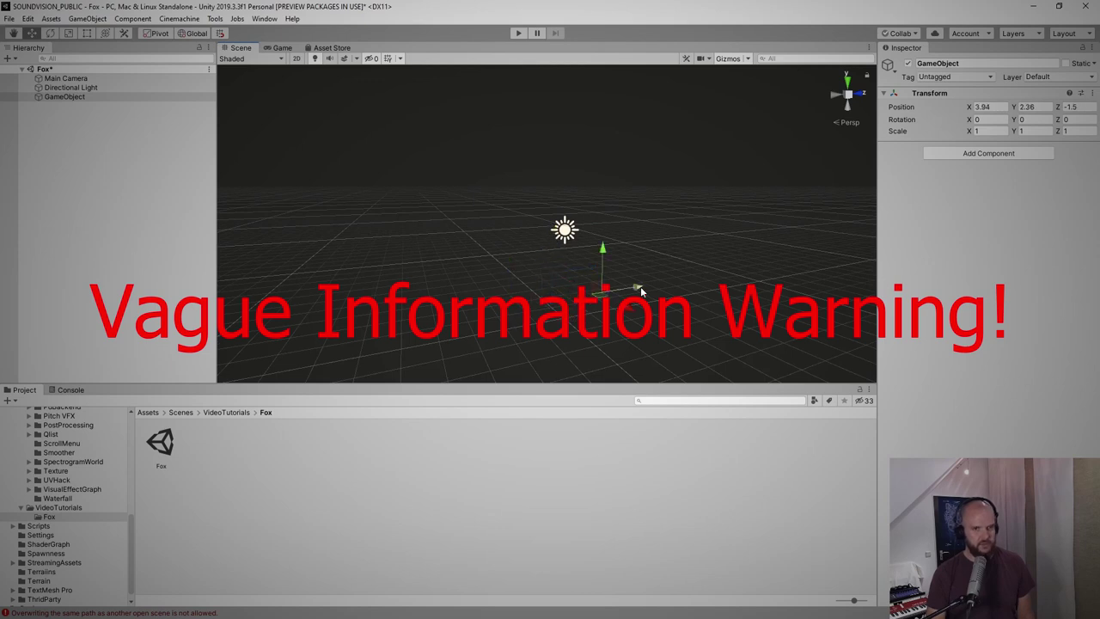
right_click(937, 98)
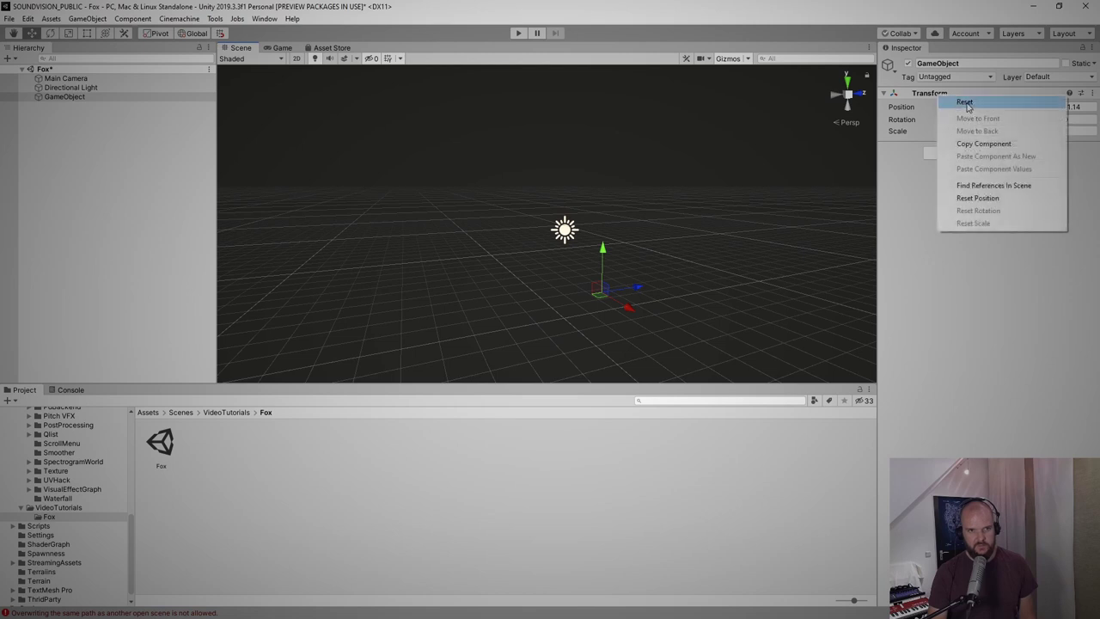
click(966, 103)
Step: Rename the empty game object to PdBackend and add the Pd Backend script component to it
alt+drag(690, 300, 543, 279)
right_click(83, 96)
click(112, 130)
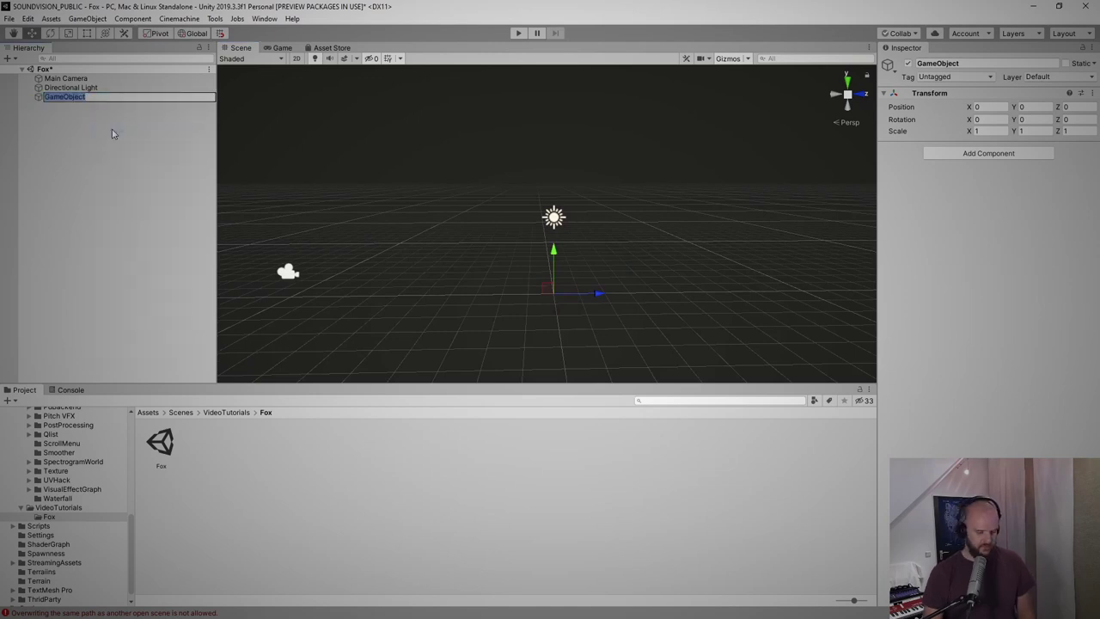
text(PdBackend)
key(Return)
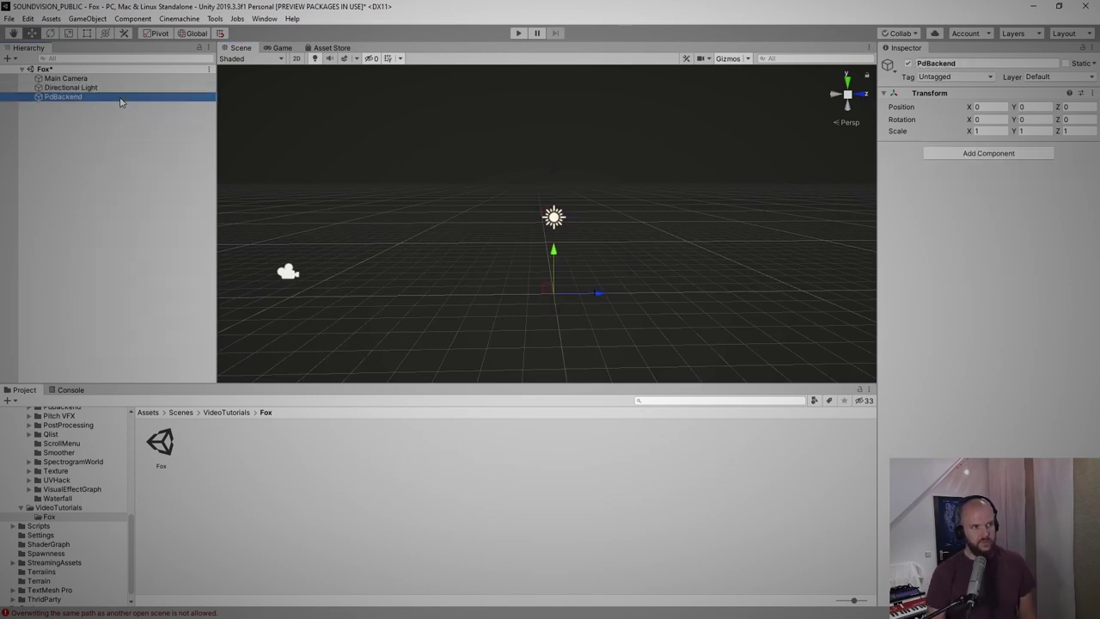
click(986, 158)
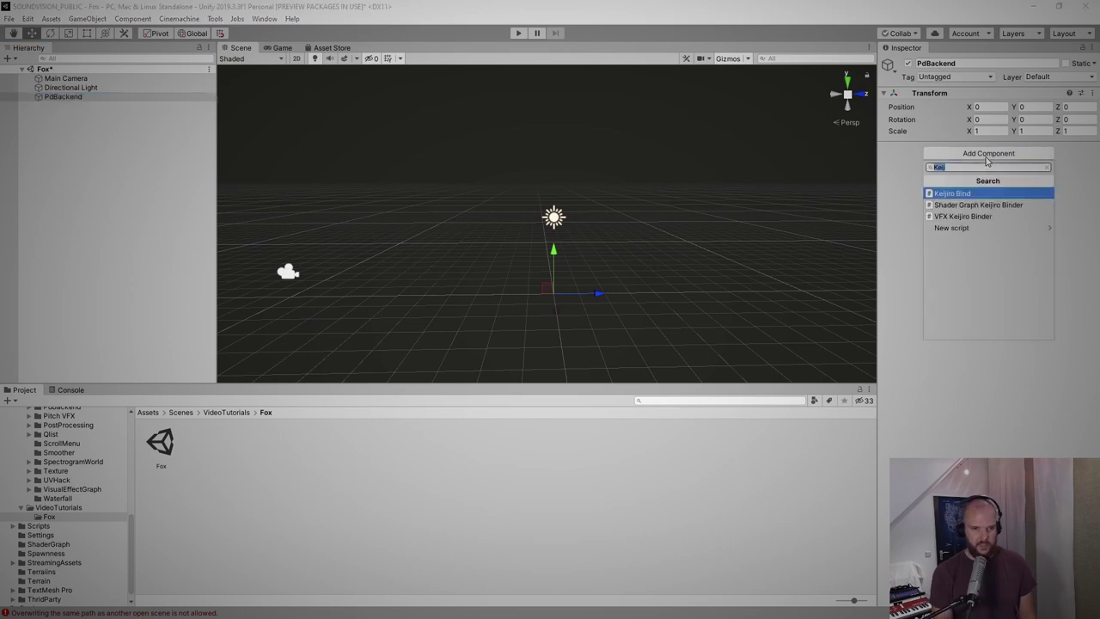
text(Pd)
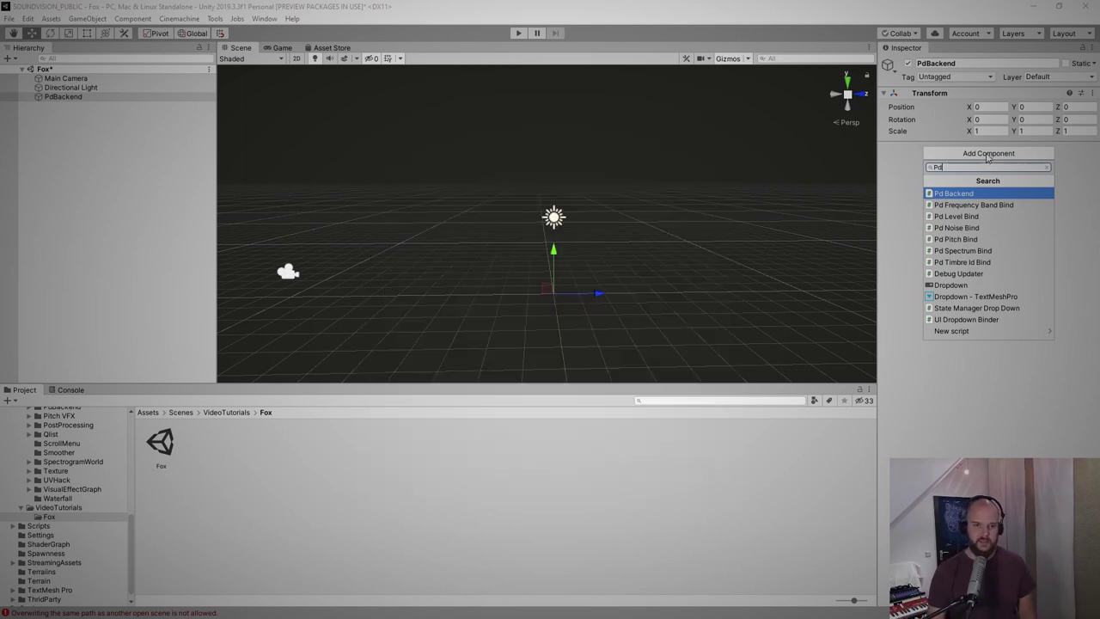
key(Return)
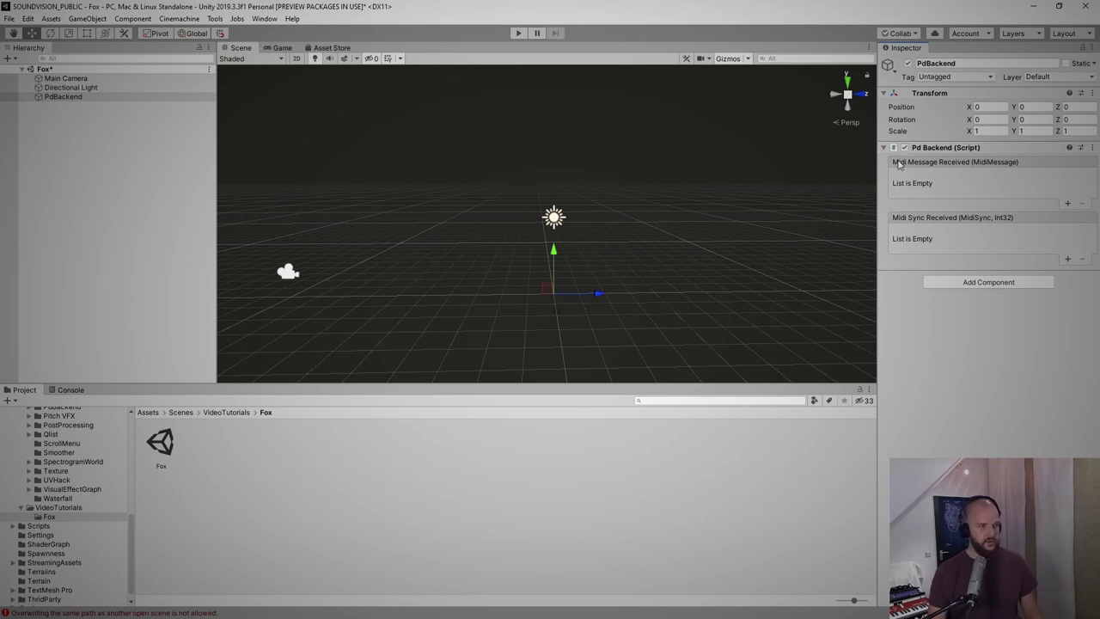
Step: Add a 3D cube to the scene and move it to about Y 1, Z 0.2, checking it in the game view
right_click(90, 110)
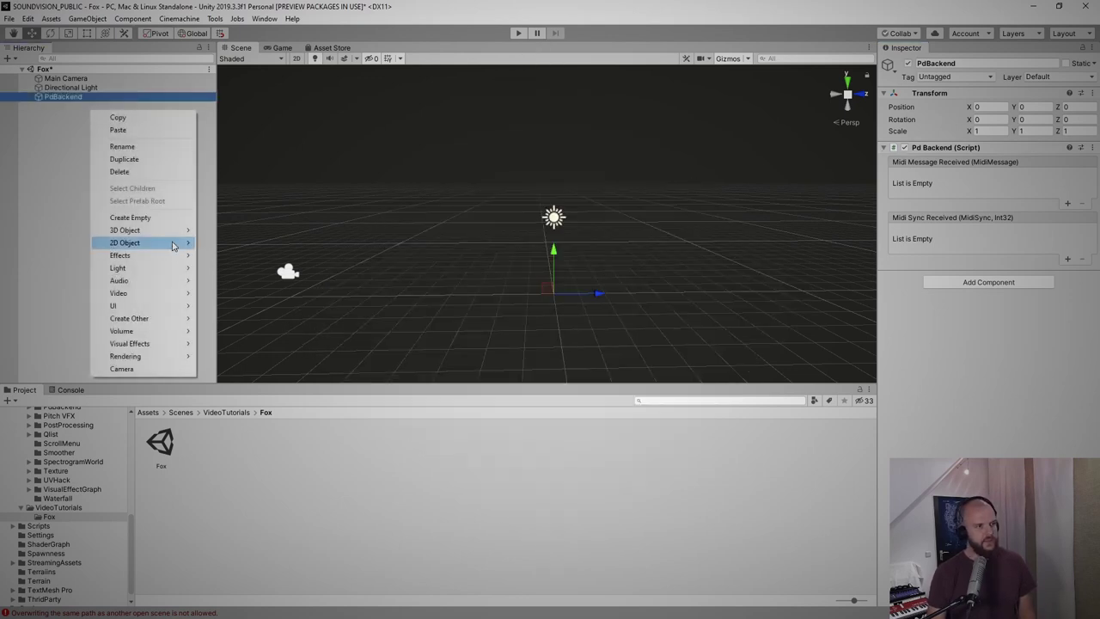
mouse_move(172, 236)
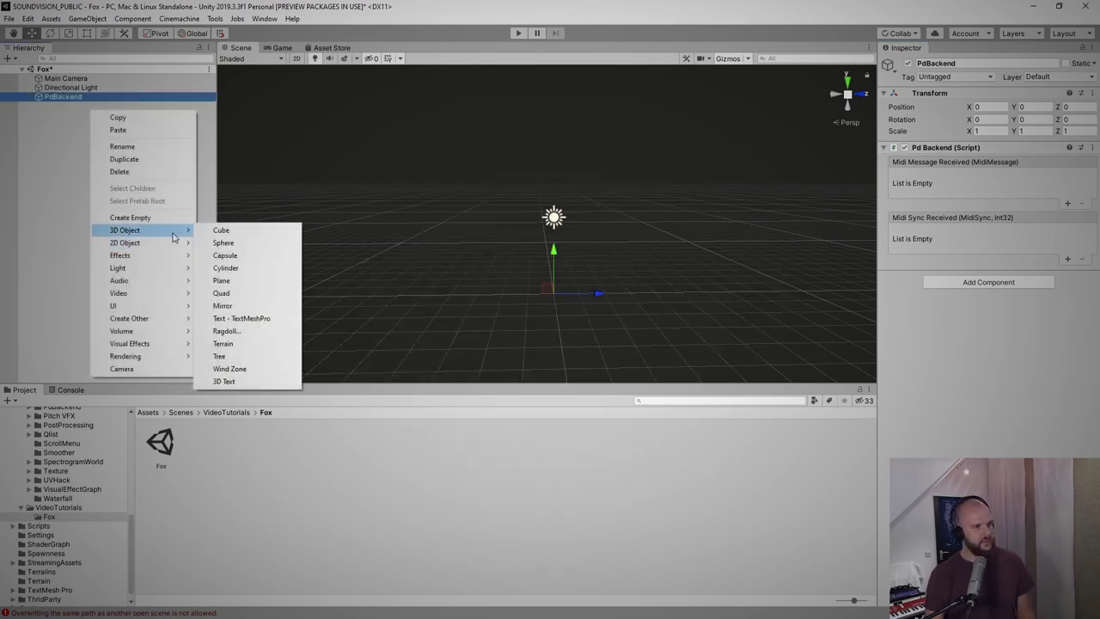
click(221, 230)
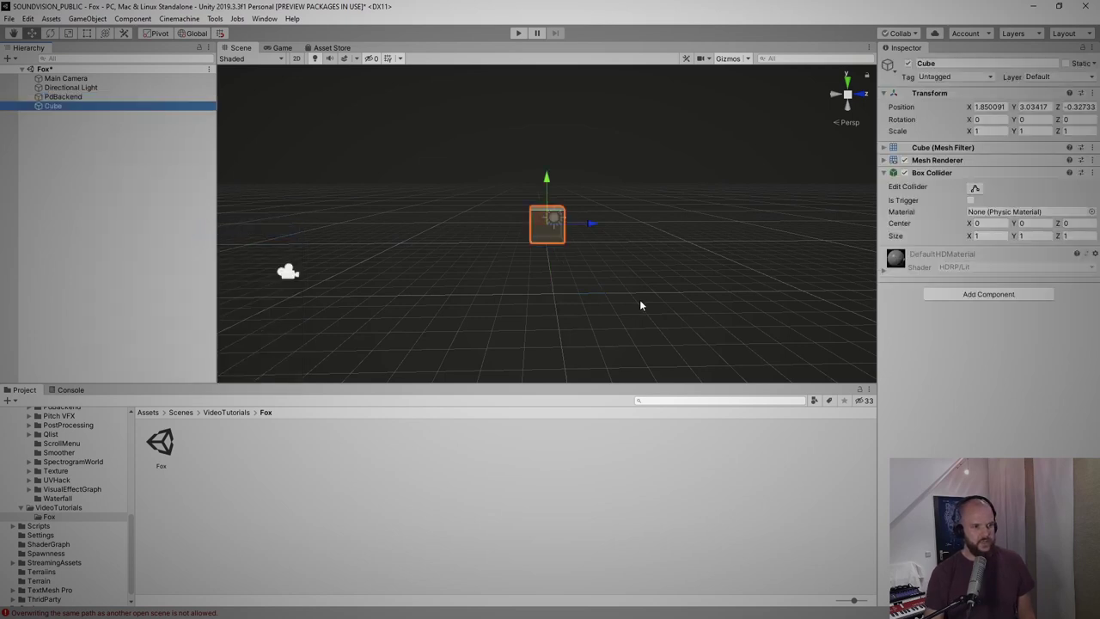
drag(550, 177, 562, 258)
click(282, 49)
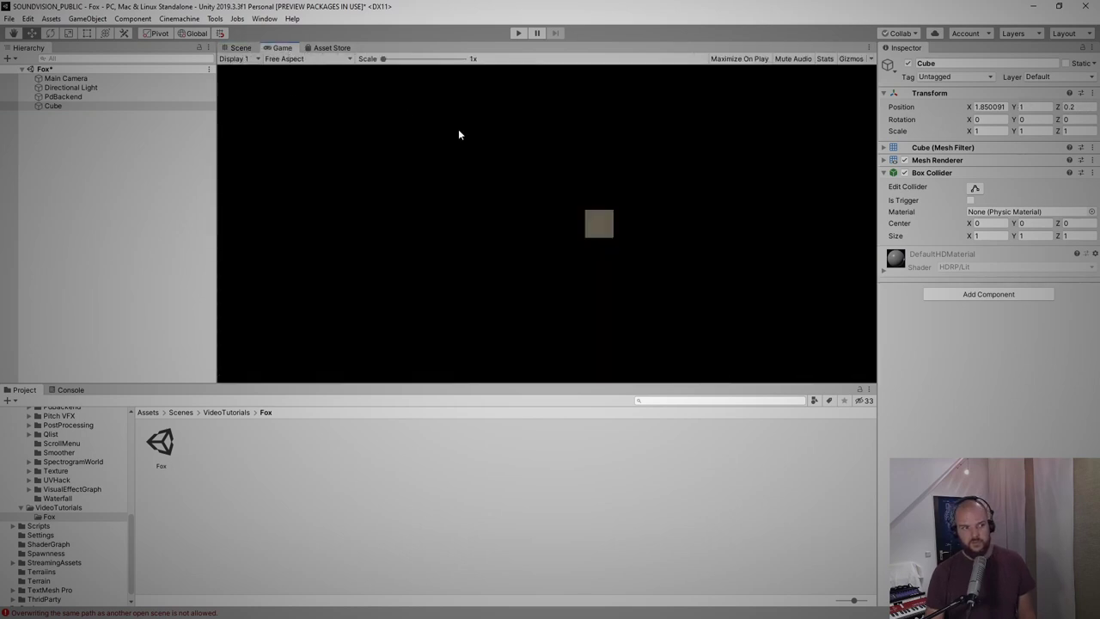
click(241, 49)
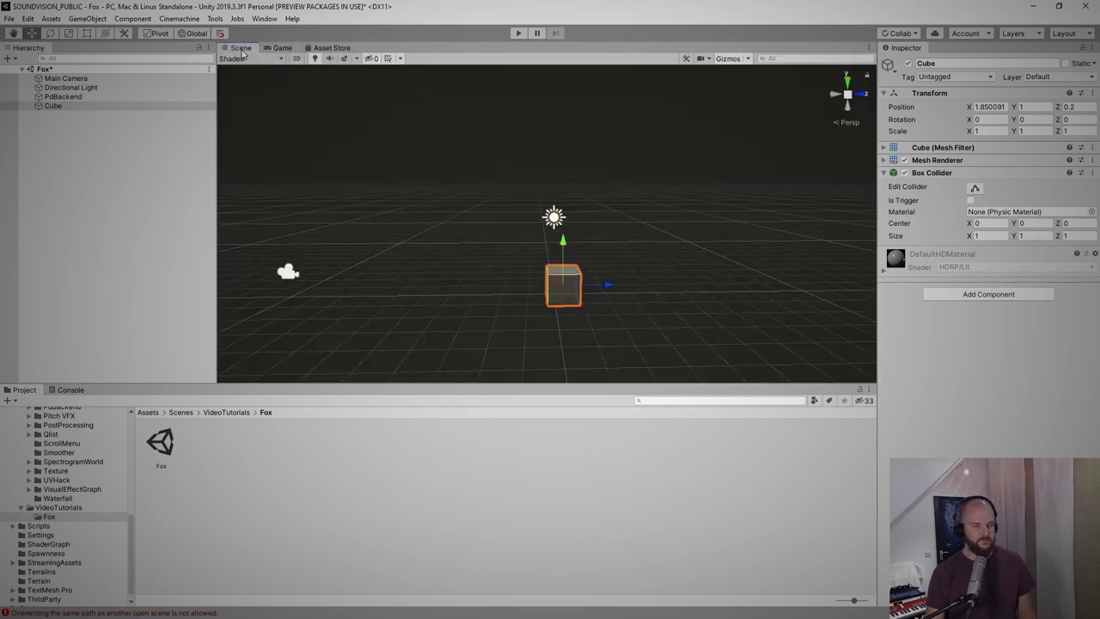
middle_drag(682, 295, 640, 287)
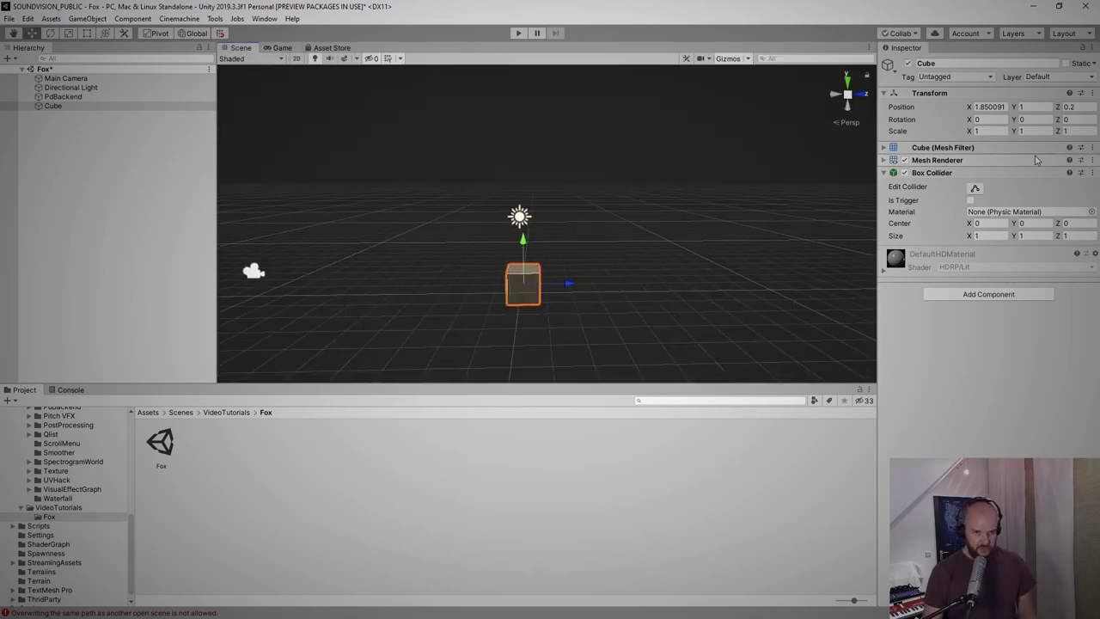
Step: Try out several Z rotations on the cube and set its Z rotation back to 0
middle_drag(687, 201, 756, 201)
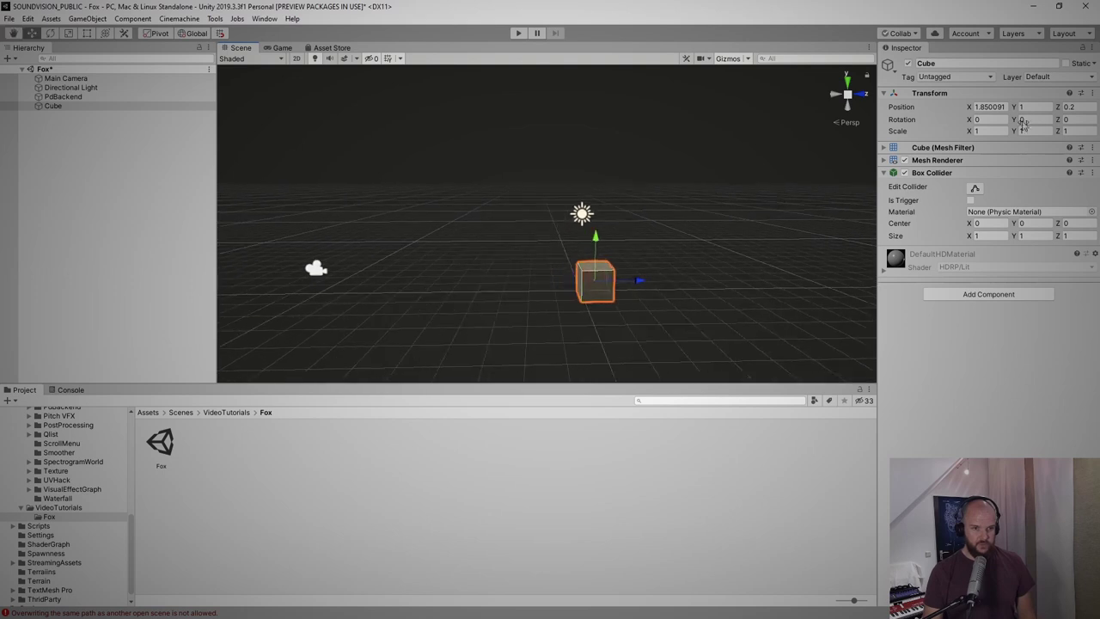
text(2.19)
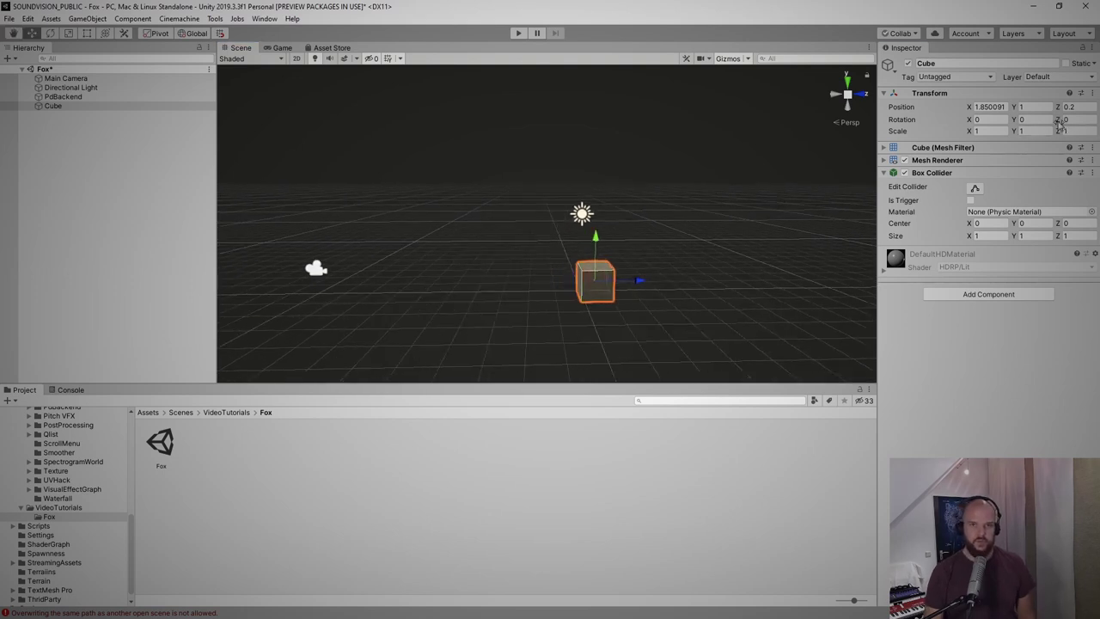
click(1070, 119)
text(-5.5)
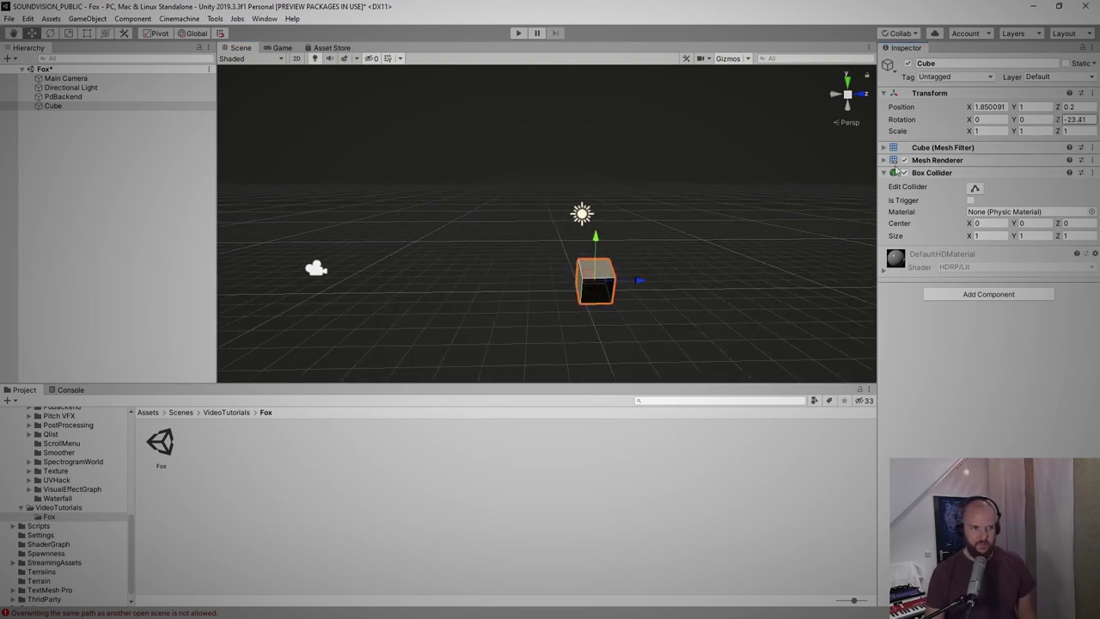
key(BackSpace)
key(BackSpace)
key(BackSpace)
text(4.58)
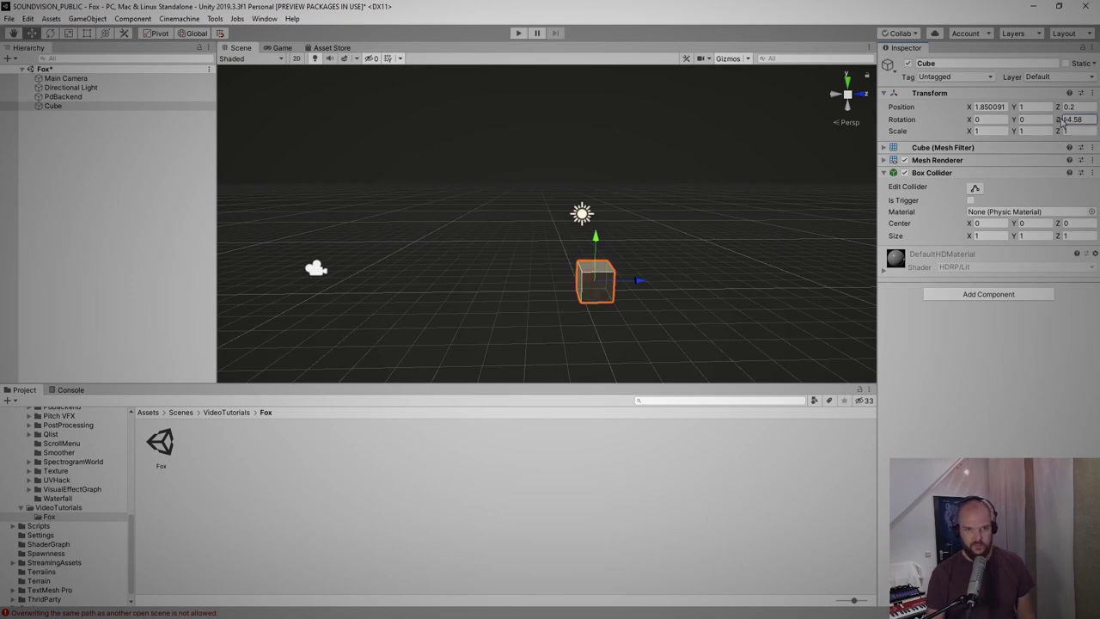
drag(1057, 120, 1009, 124)
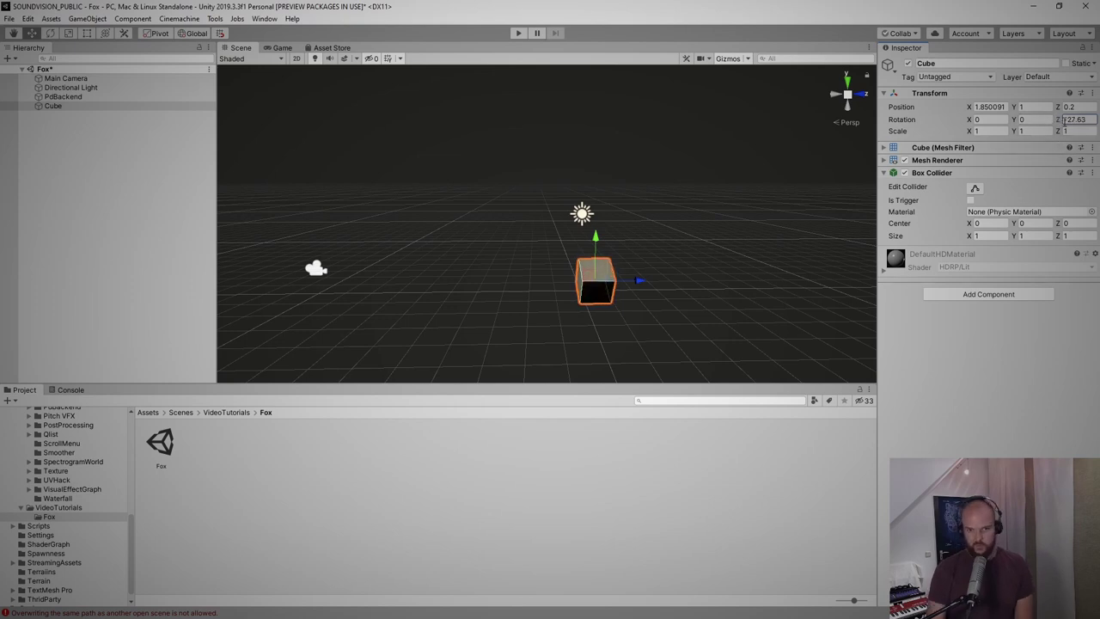
click(1085, 121)
text(0)
Step: Remove the Box Collider component from the cube
click(933, 173)
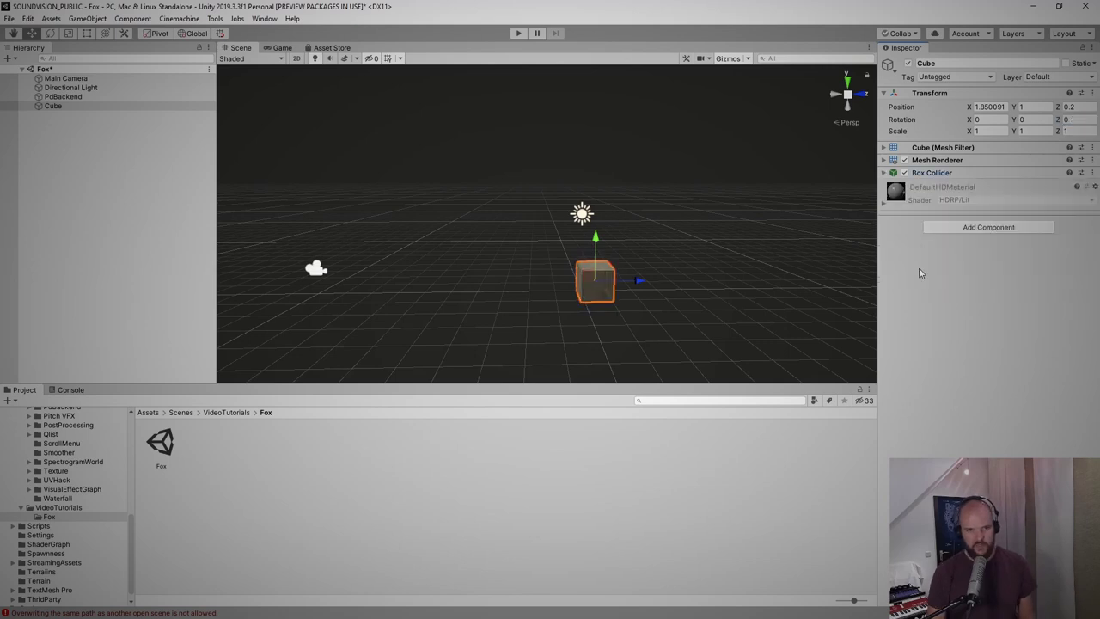
right_click(938, 176)
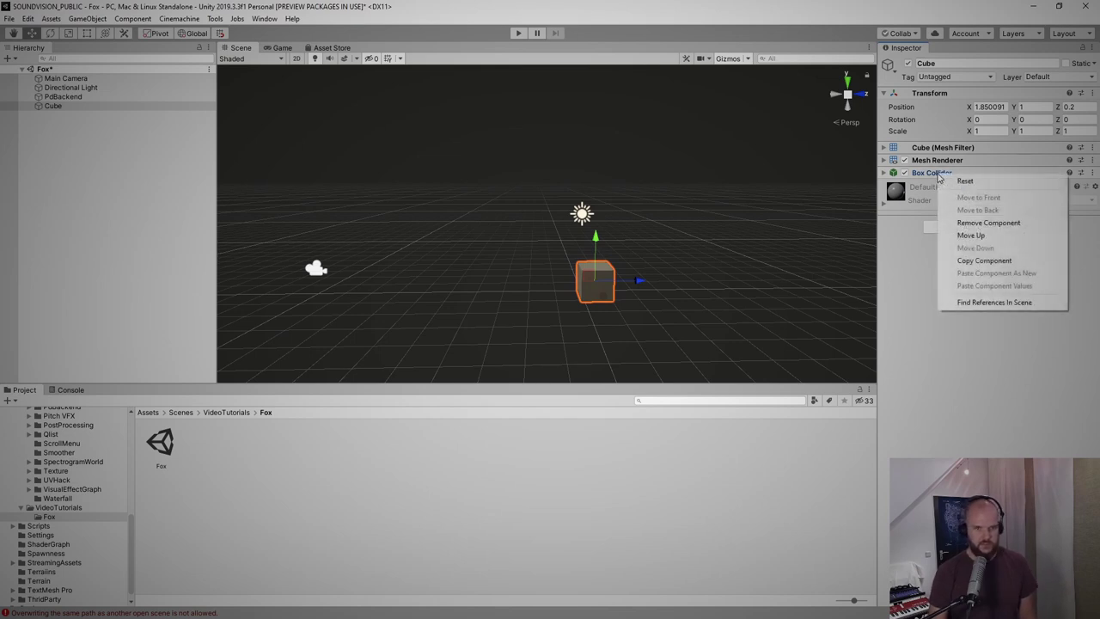
click(975, 221)
Step: Add the Pd Level Bind script to the cube and assign the PdBackend object as its Pdbackend
click(974, 217)
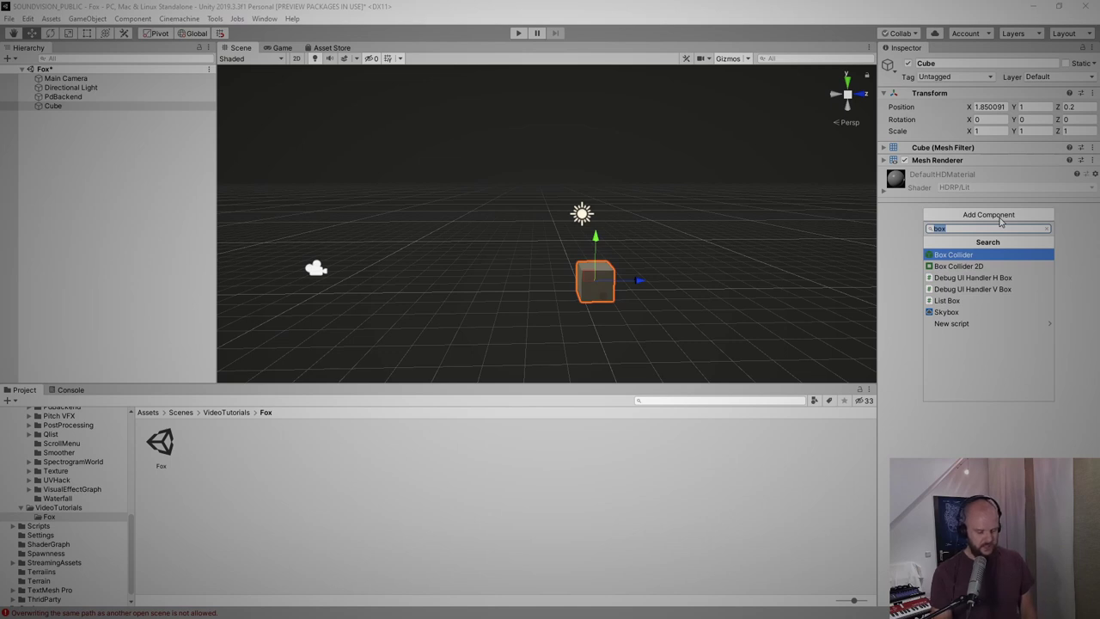
text(Leve)
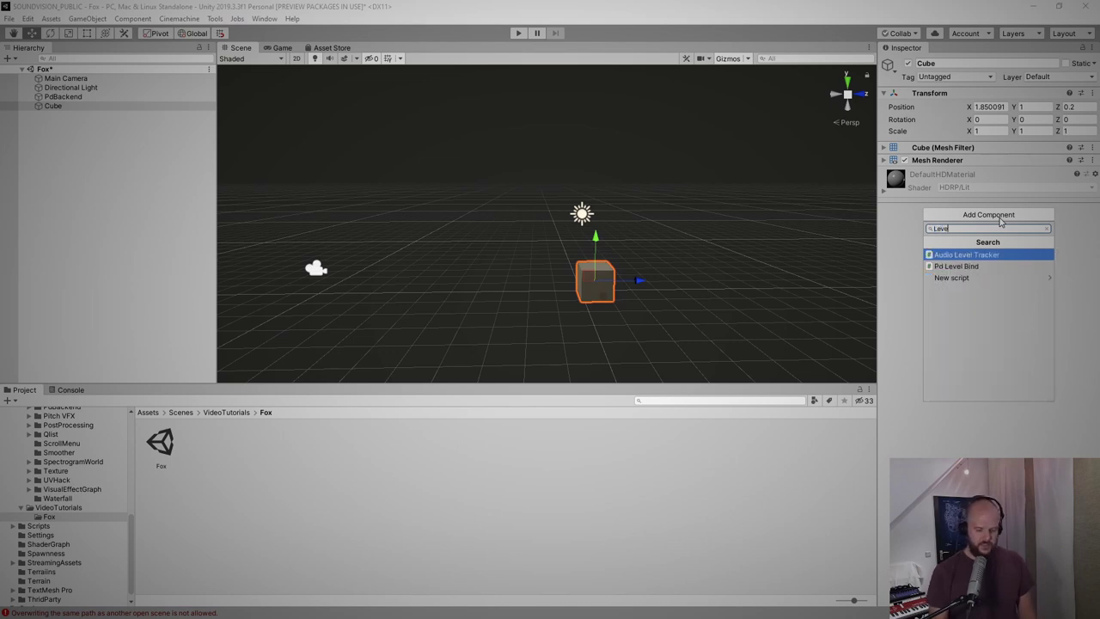
click(955, 266)
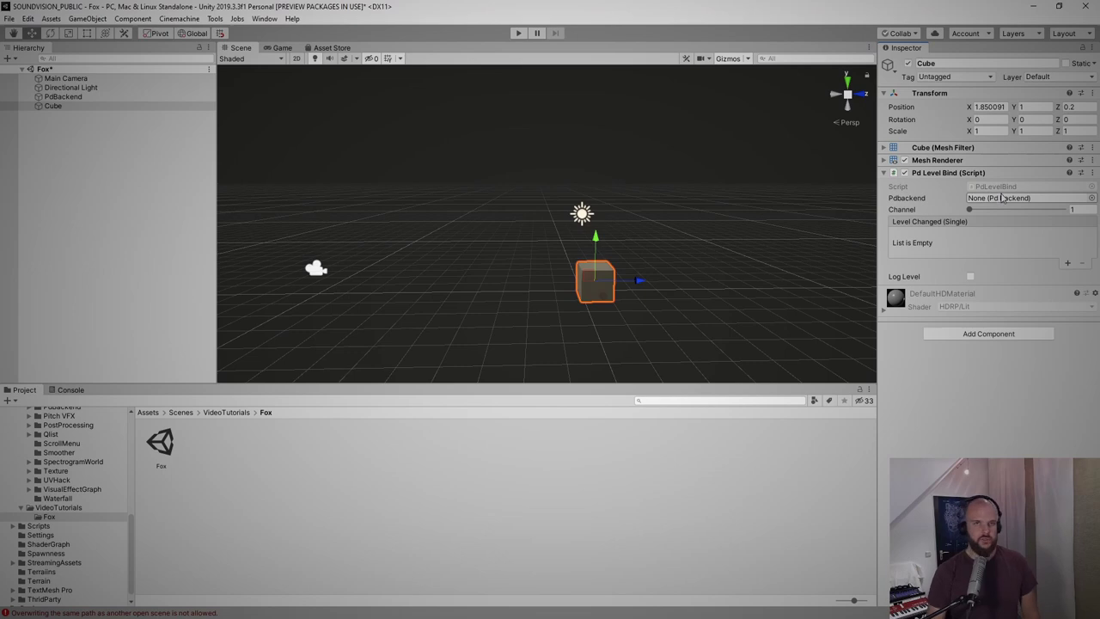
drag(1002, 197, 1001, 198)
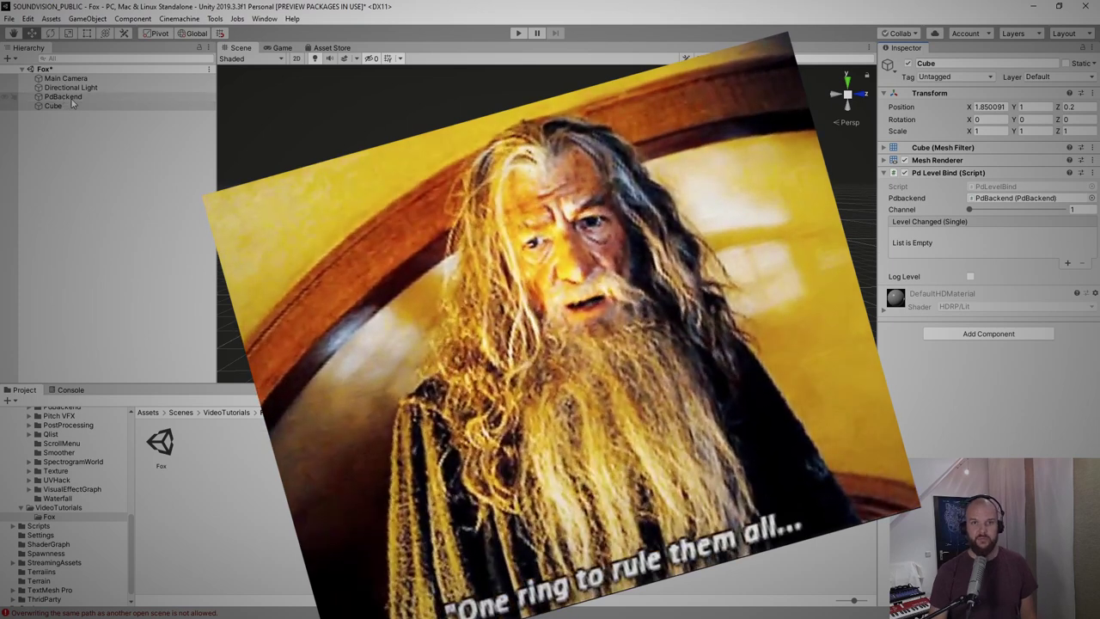
Step: Move PdBackend to the first place in the Fox scene hierarchy and check the cube's Pdbackend reference
drag(71, 99, 55, 75)
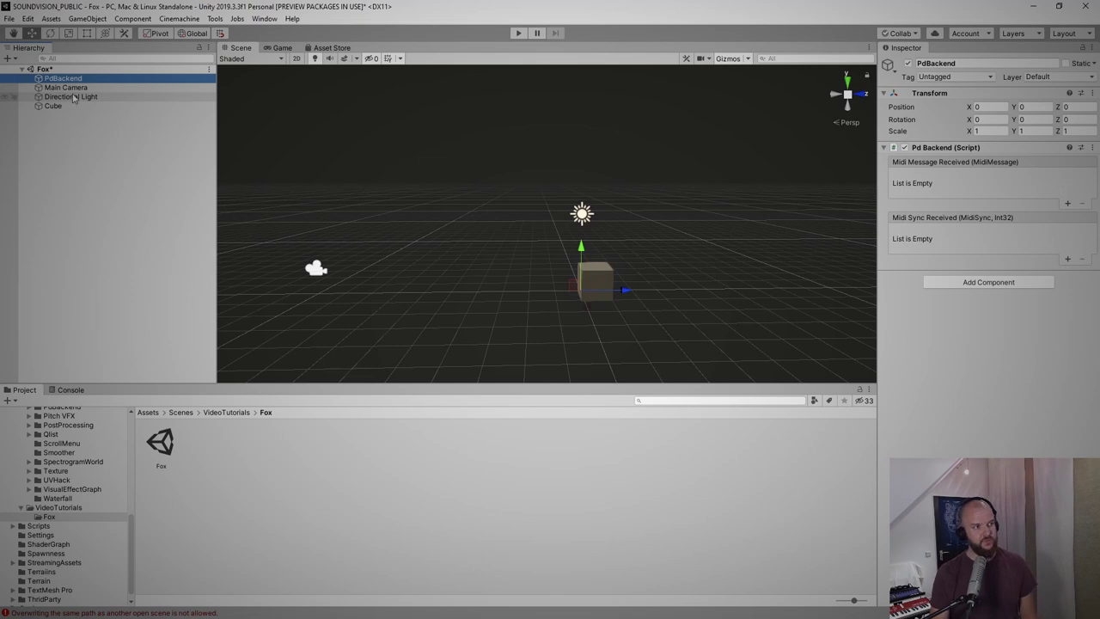
click(53, 105)
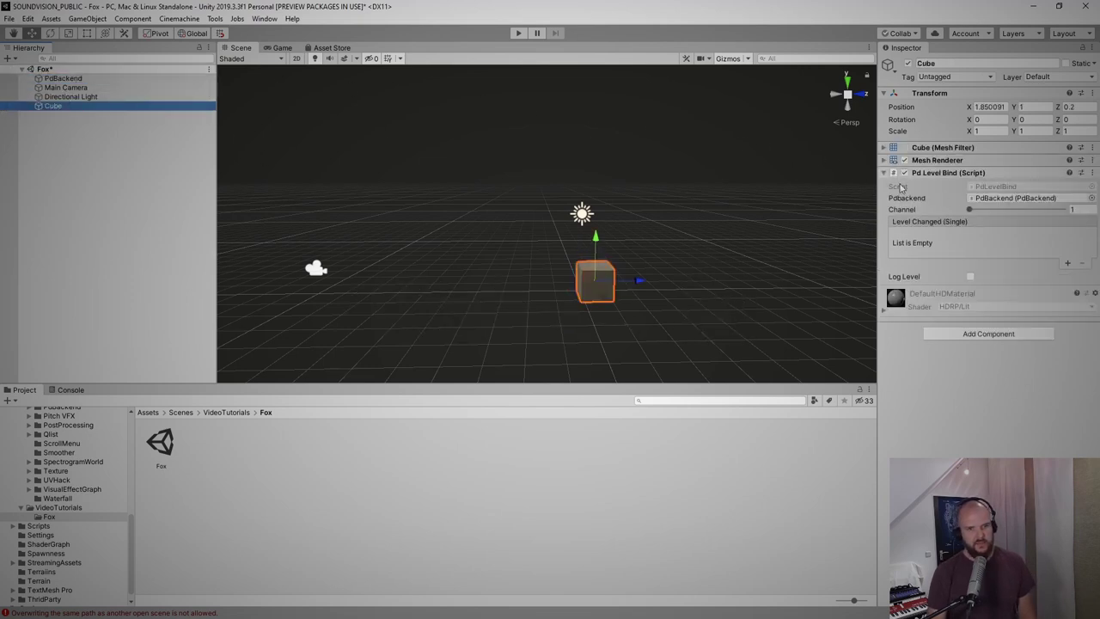
click(1022, 198)
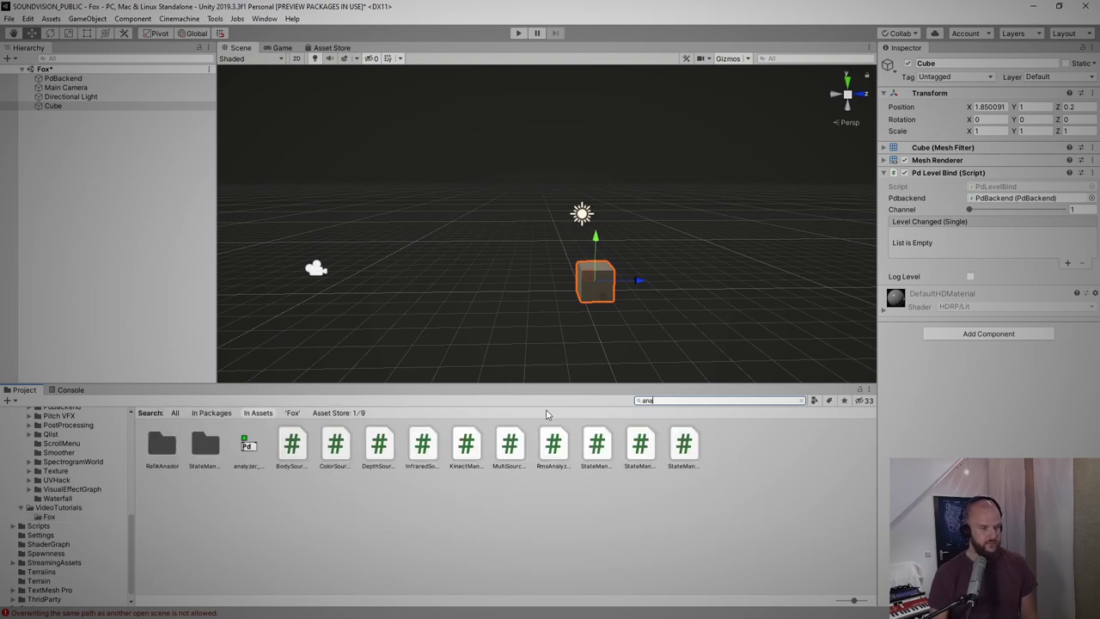
Step: Open the analyzer_PUBLIC patch from the project's "ana" search in Pd, toggle DSP and minimize both Pd windows
click(246, 446)
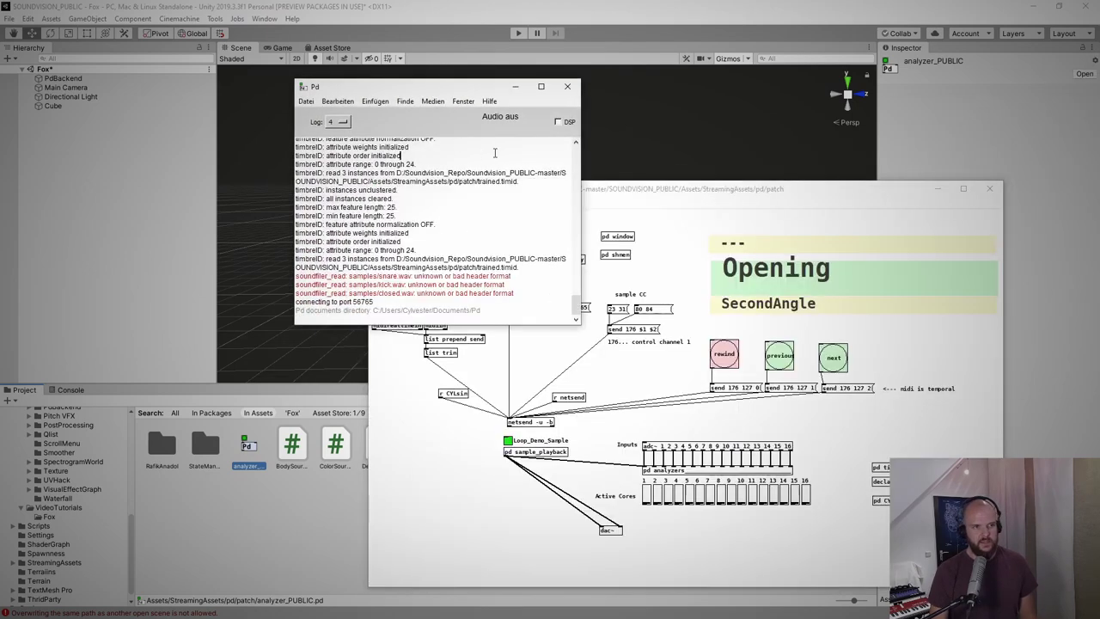
click(558, 122)
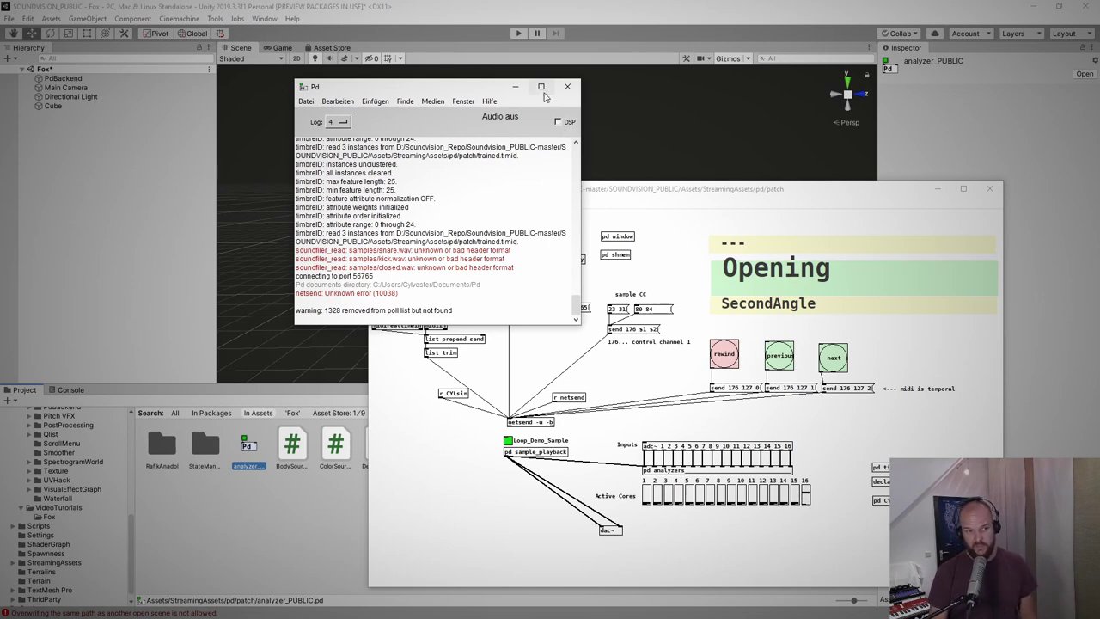
click(515, 86)
click(936, 189)
Step: Set the cube's Pd Level Bind channel to 16 and log its level to the console in play mode
click(595, 273)
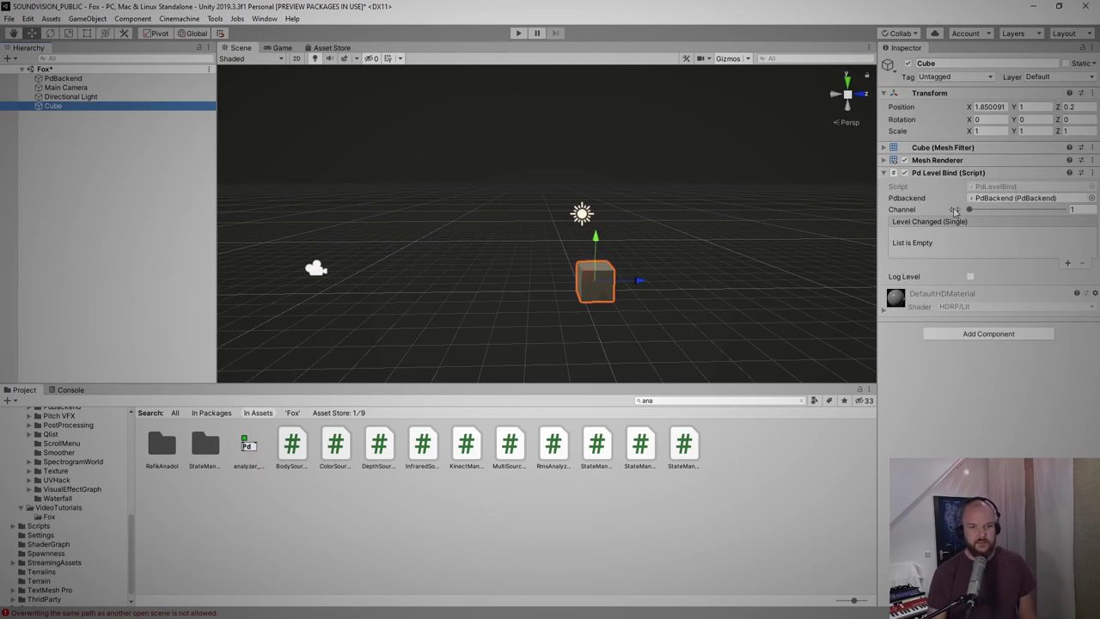
drag(973, 212, 1062, 210)
click(517, 32)
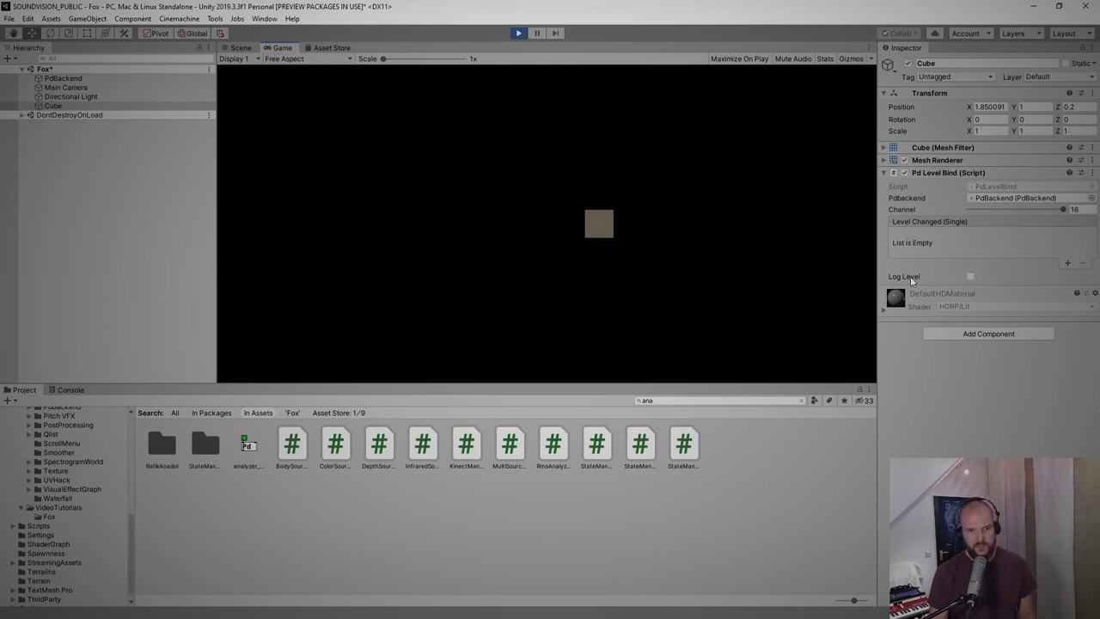
click(971, 277)
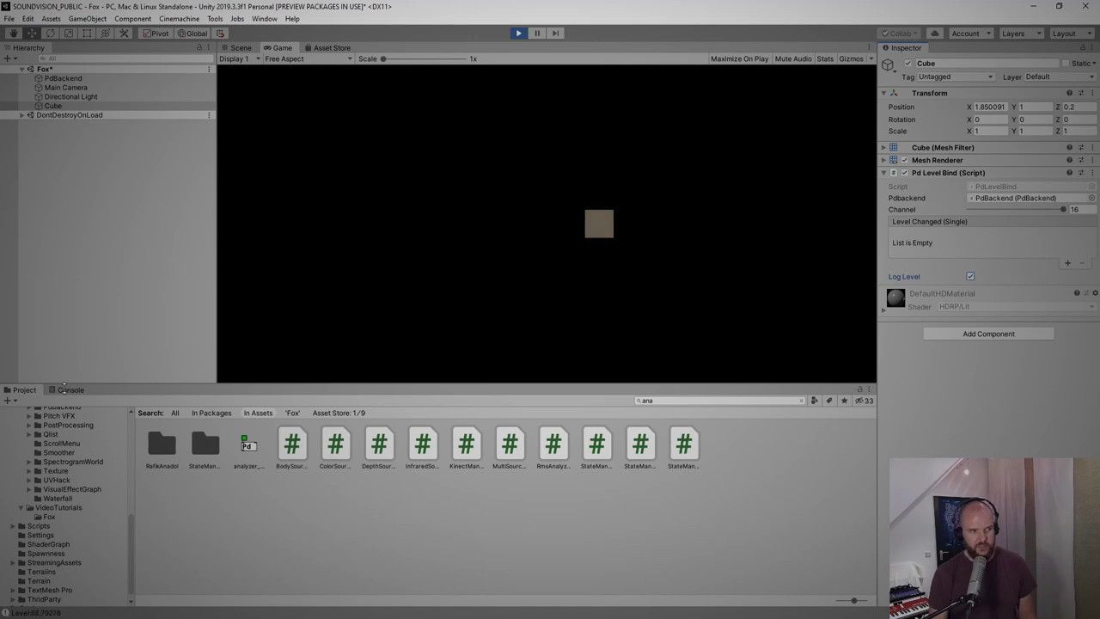
click(71, 390)
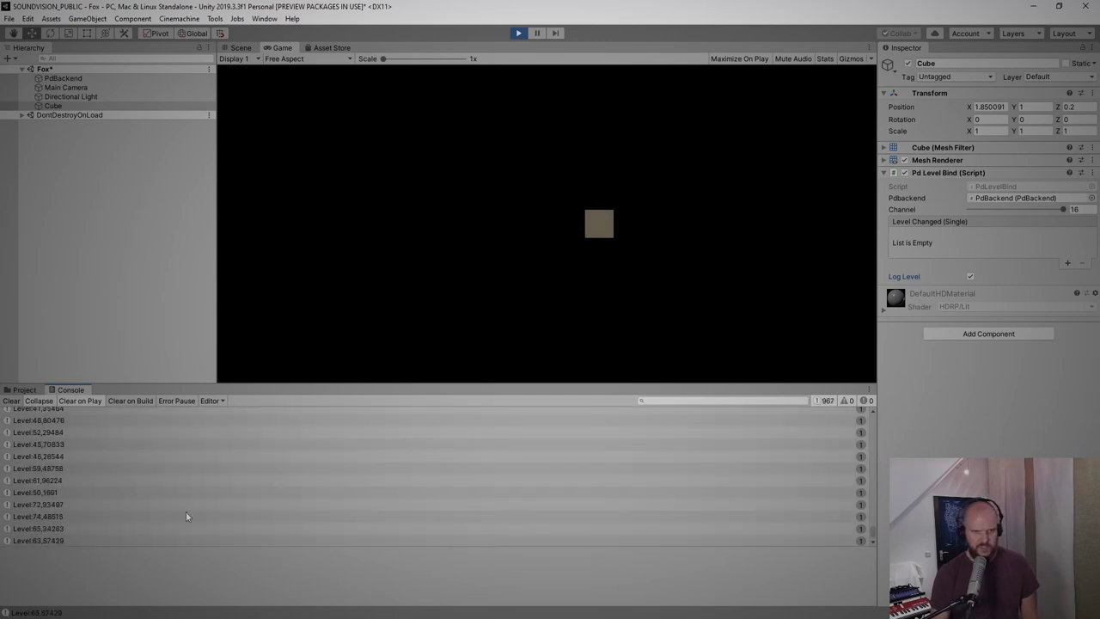
Step: Try scaling the cube to Y 1.36 and rotating it to about Z -19.41 in play mode, and stop playing
click(240, 48)
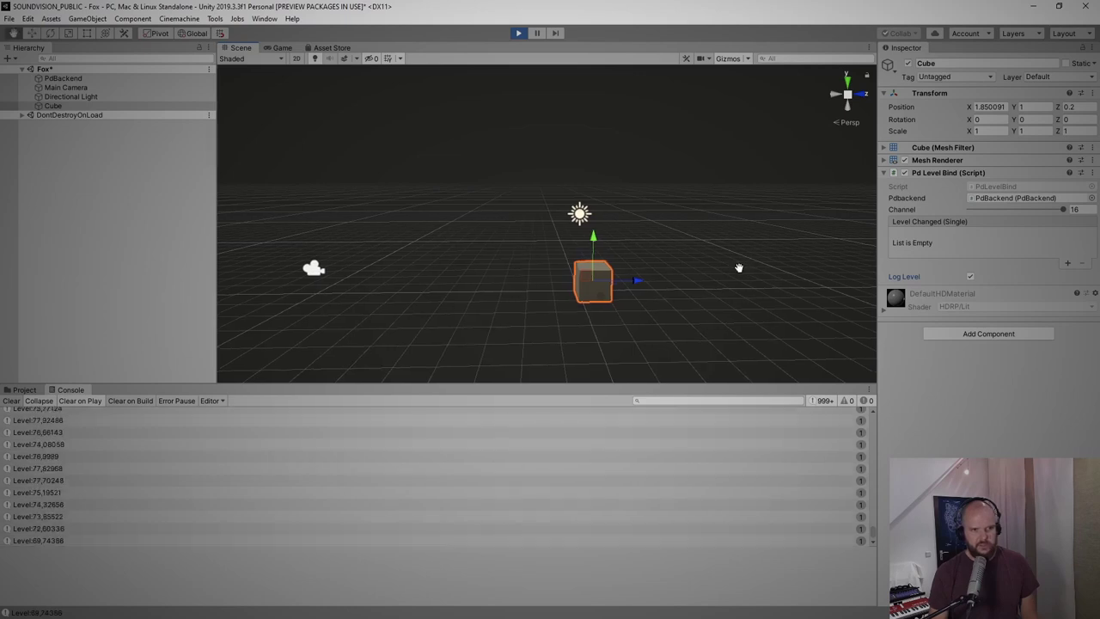
mouse_move(1014, 131)
mouse_down()
mouse_move(1027, 134)
mouse_move(1005, 135)
mouse_up()
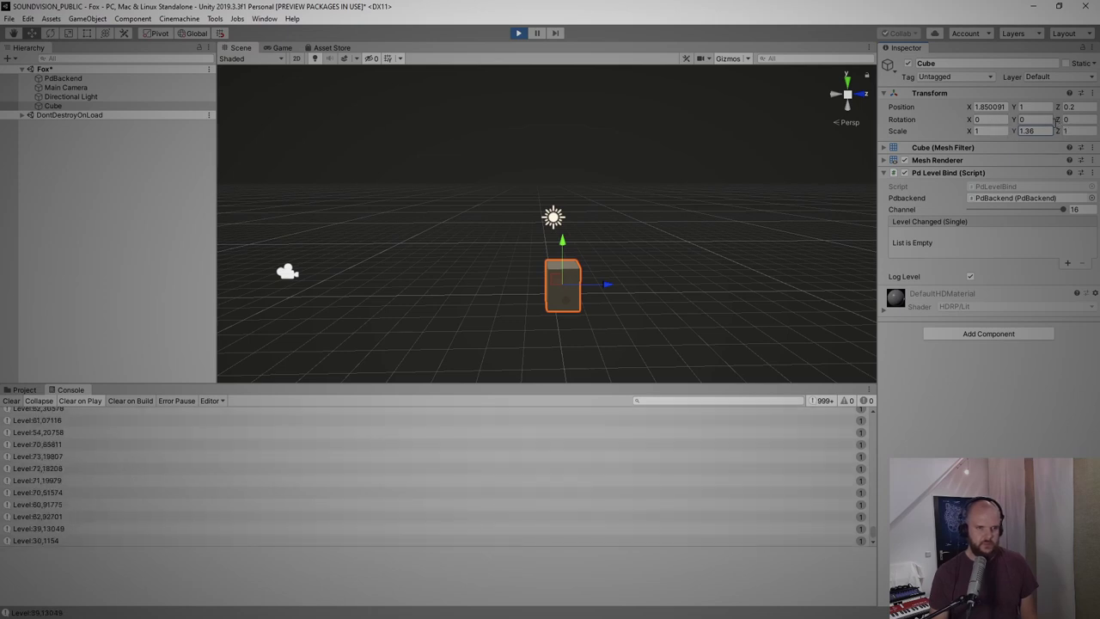
drag(1058, 121, 635, 63)
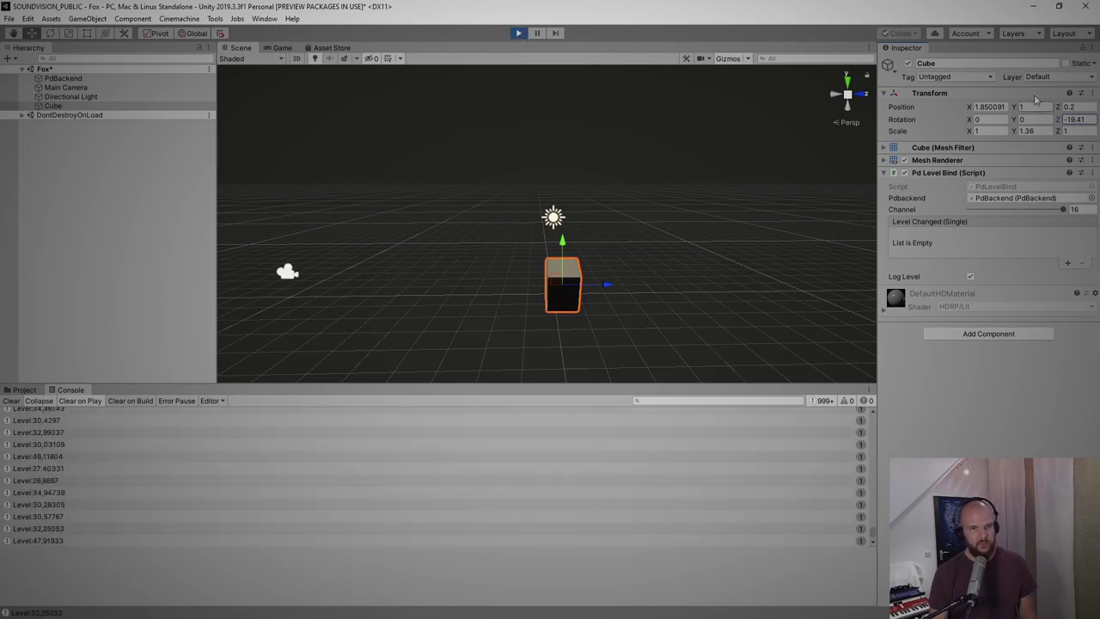
click(519, 33)
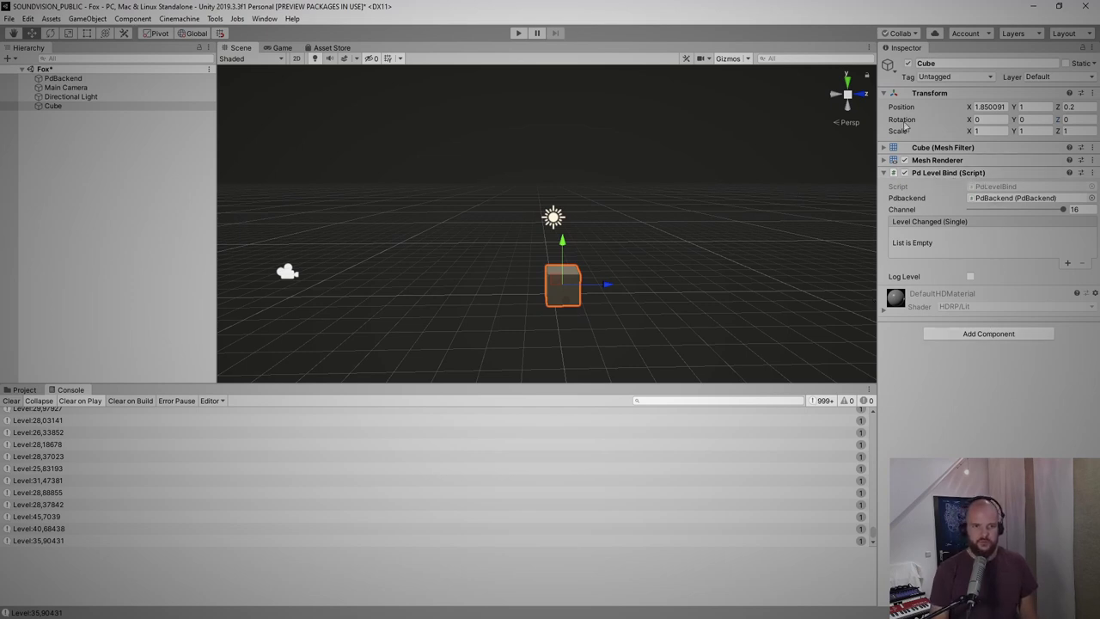
Step: Add the Keijiro Bind script component to the cube by searching for "keijiro"
click(975, 335)
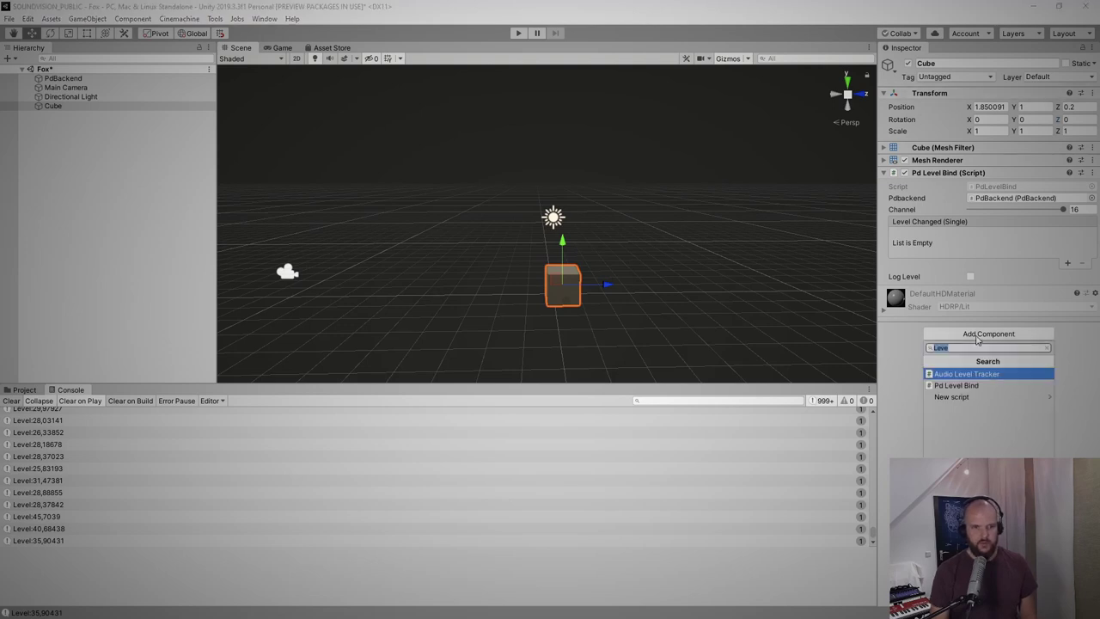
text(keijiro)
key(Return)
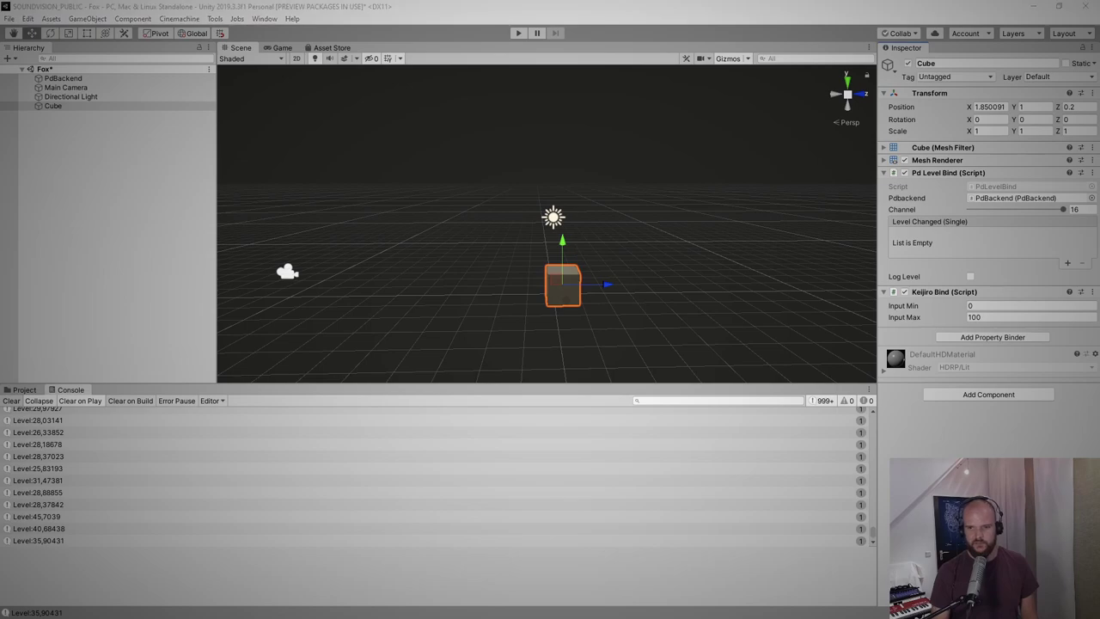
Step: Switch to the browser, find the LASP v2.1.0 release tweet in Keijiro's Twitter feed and open its linked keijiro/Lasp GitHub repository
key(alt+Tab)
scroll(450, 244, down, 15)
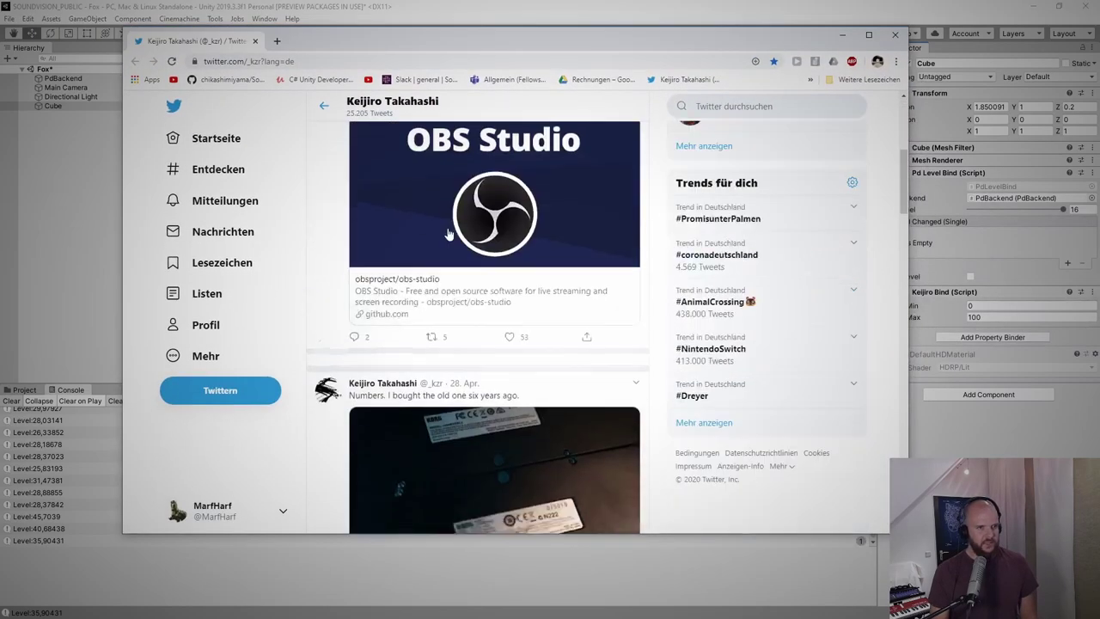
scroll(476, 230, down, 10)
scroll(483, 223, down, 5)
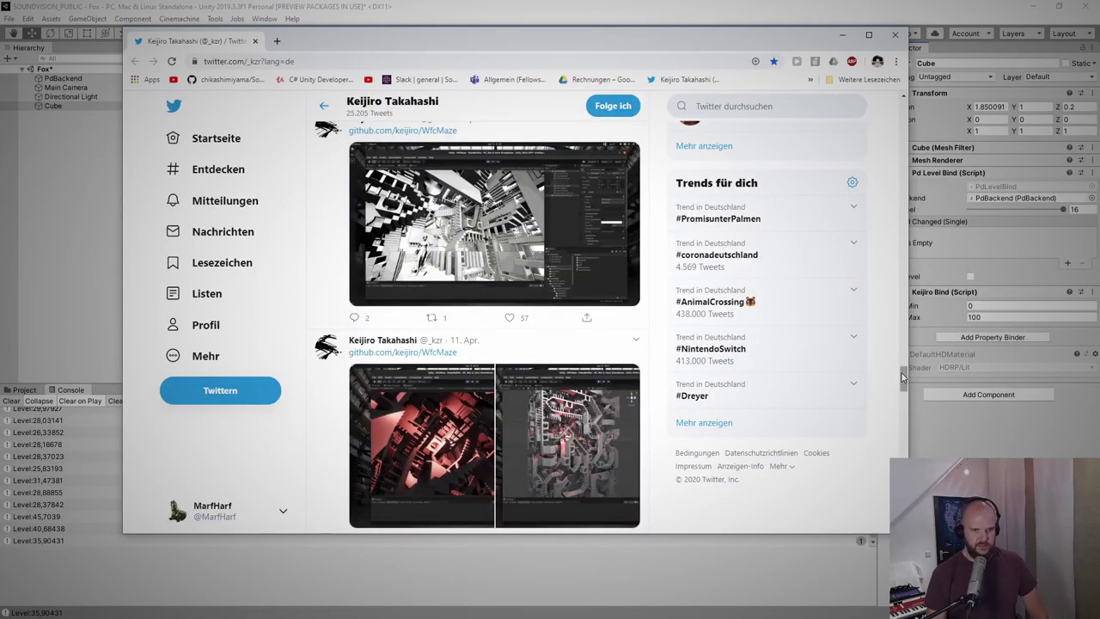
mouse_move(902, 378)
mouse_down()
mouse_move(902, 452)
mouse_move(902, 381)
mouse_up()
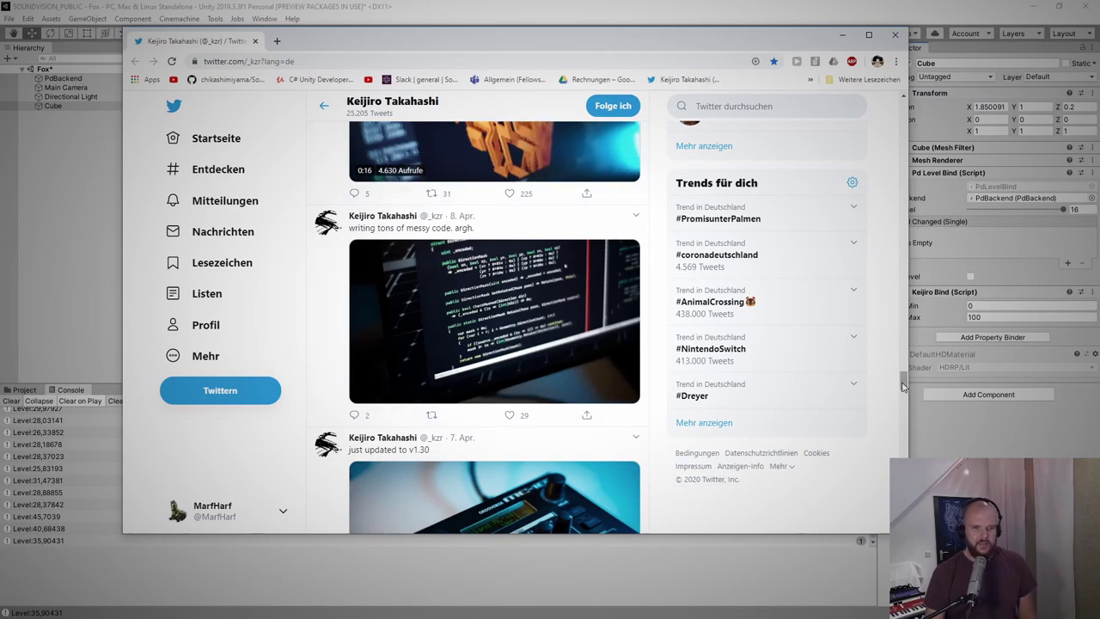
drag(902, 382, 897, 414)
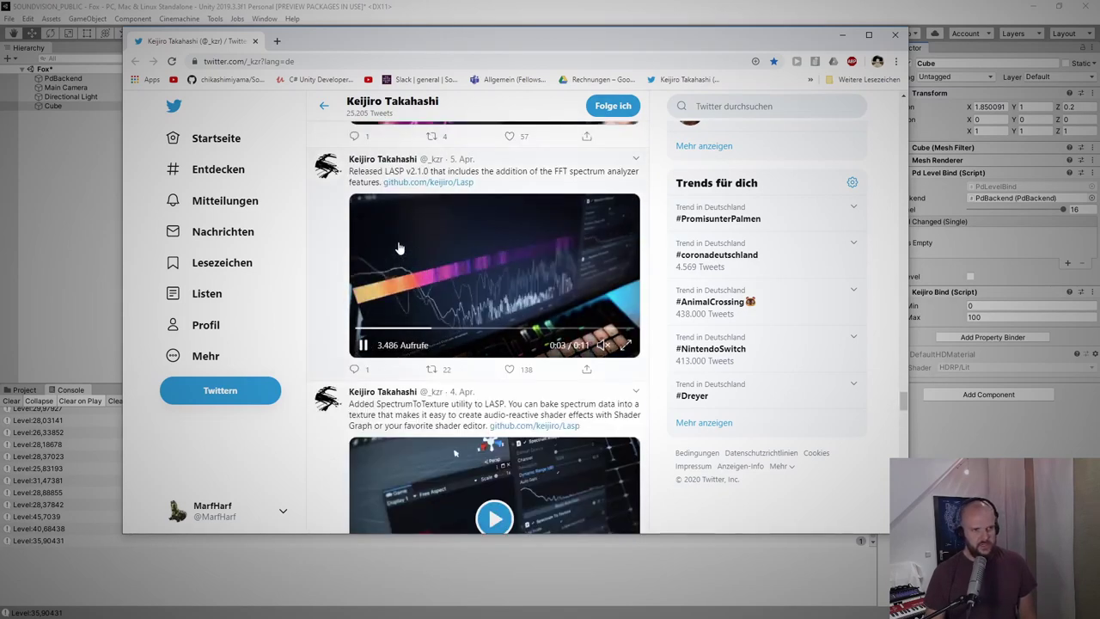
click(459, 182)
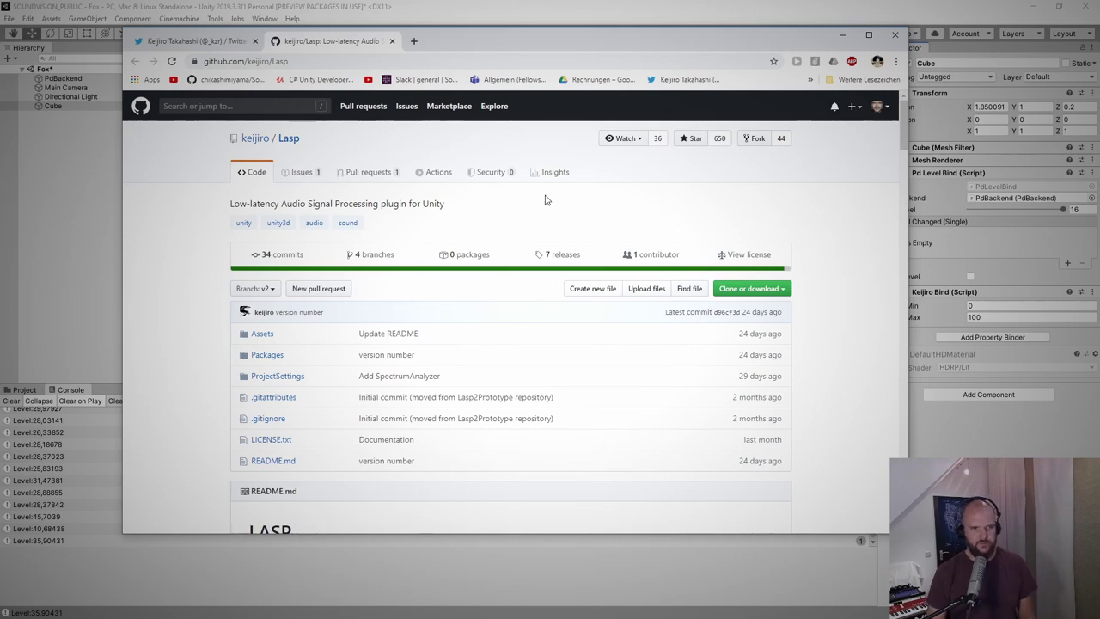
Step: Open the license of the Lasp repository and read through its LASP and PortAudio terms
click(749, 256)
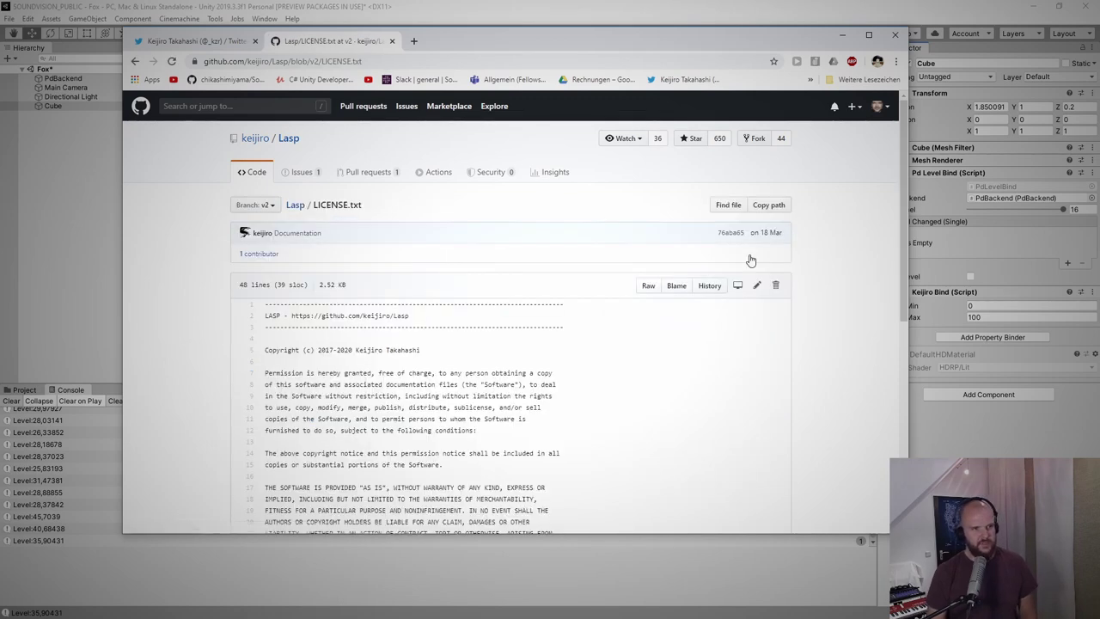
scroll(447, 222, down, 2)
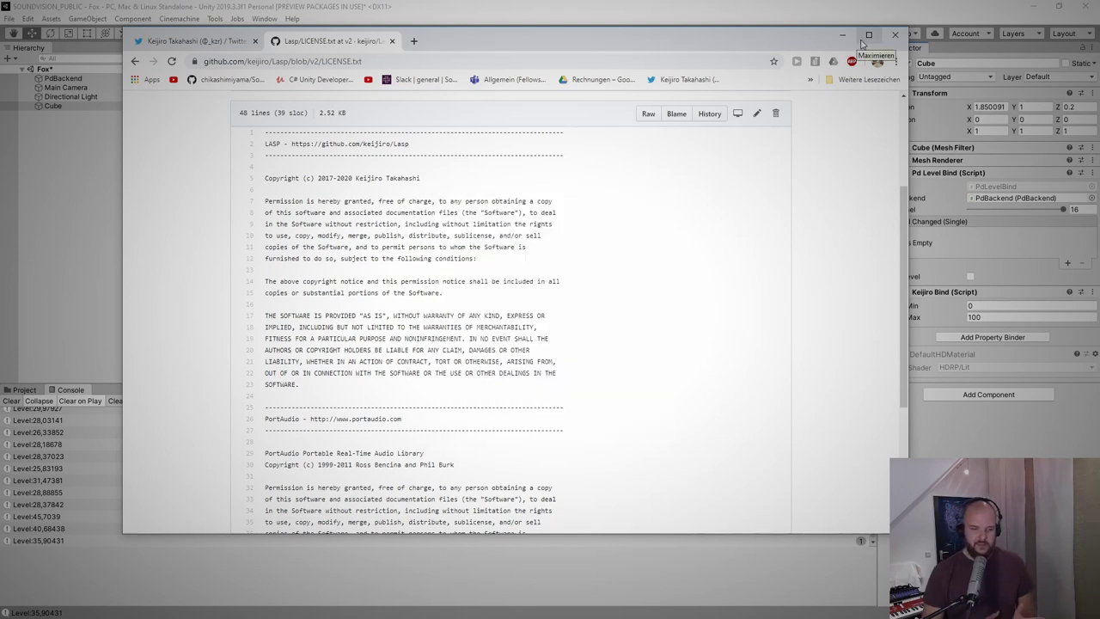
scroll(630, 252, up, 2)
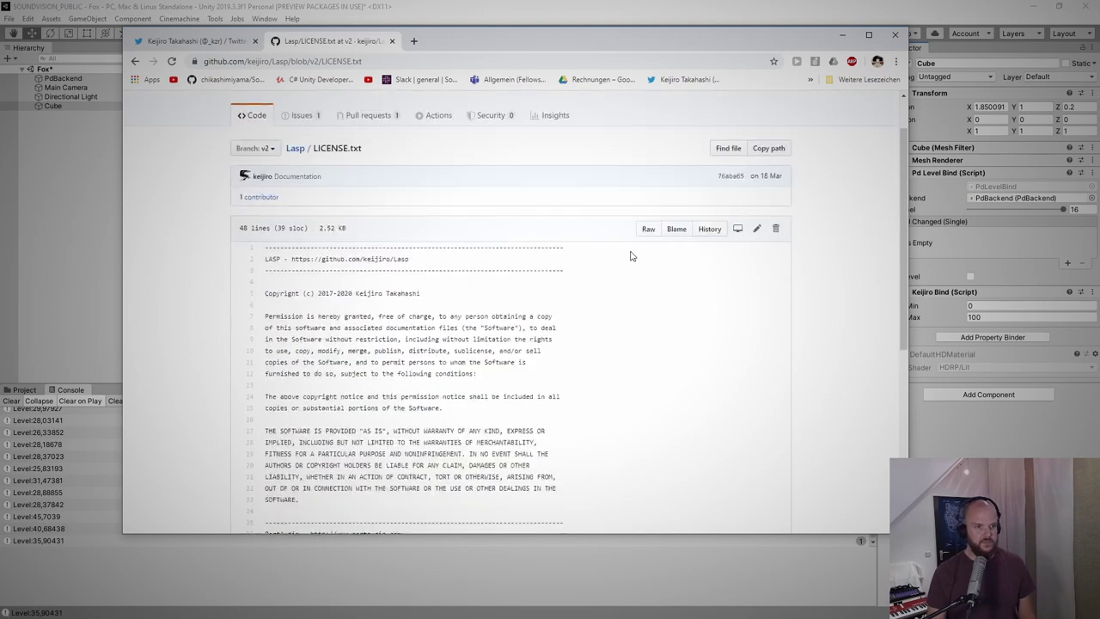
scroll(631, 253, down, 5)
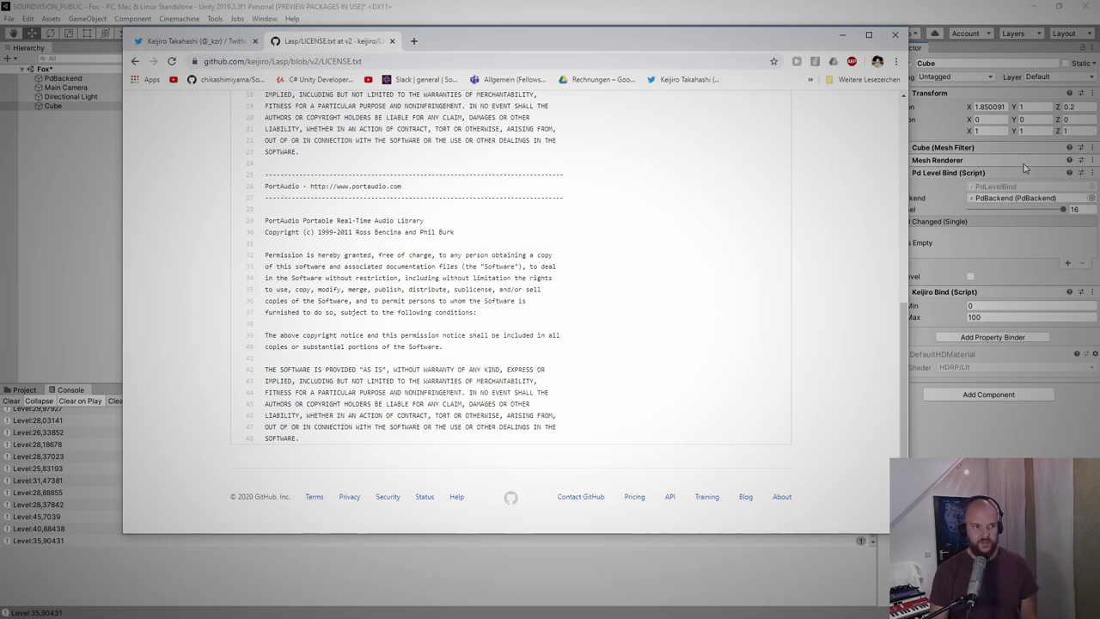
Step: Return to Unity and add a Vector 3 property binder to Keijiro Bind, targeting the cube's Transform with the localEulerAngles property
click(837, 36)
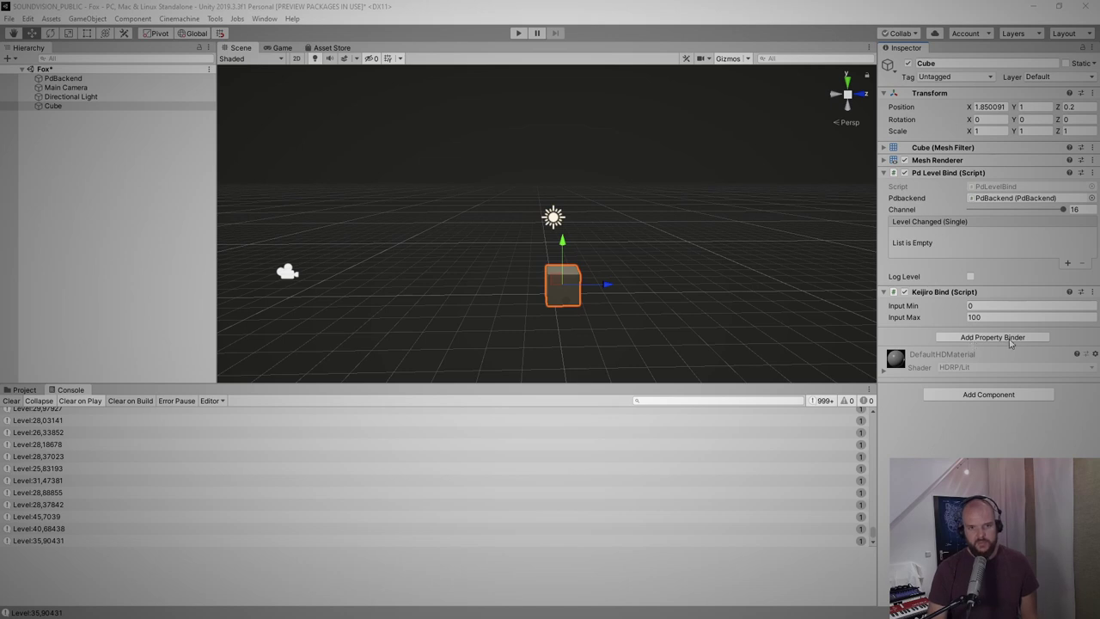
click(1009, 341)
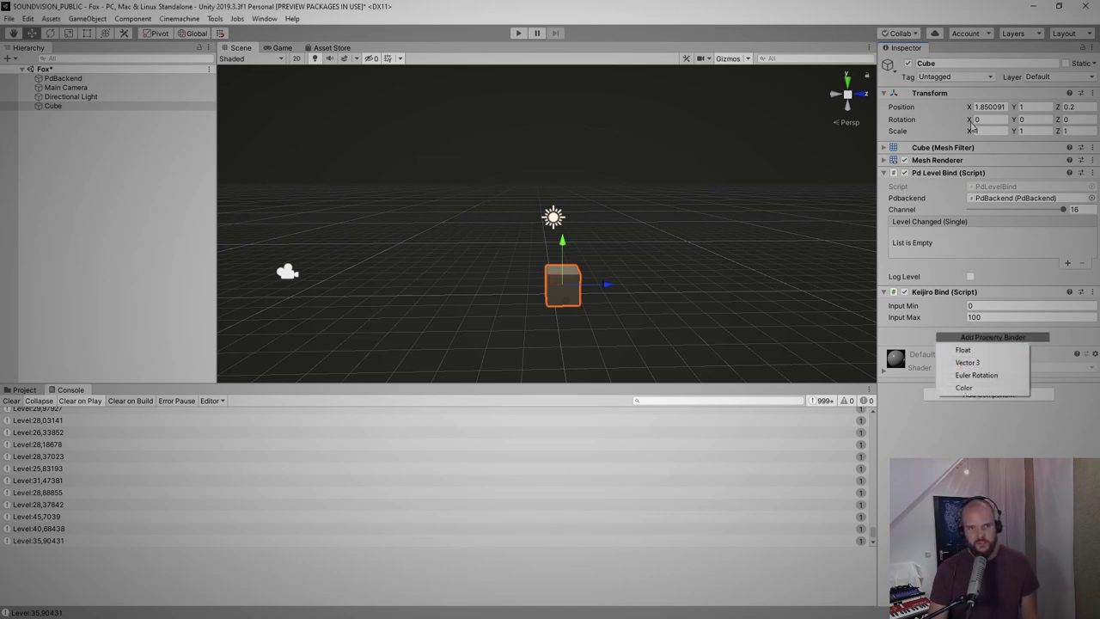
click(971, 362)
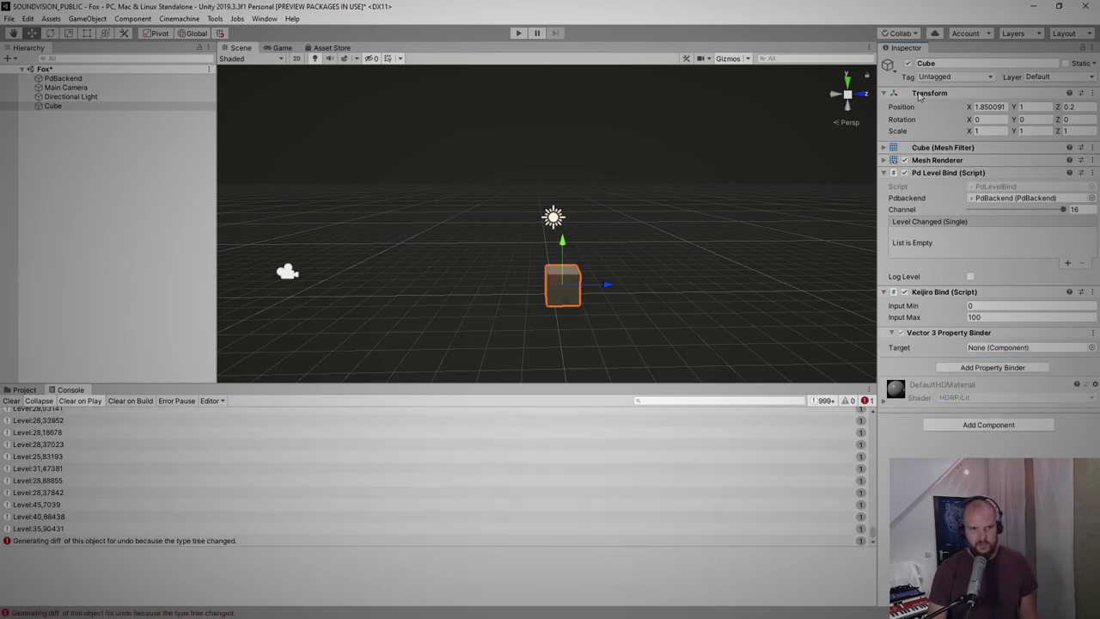
drag(987, 354, 988, 356)
click(988, 371)
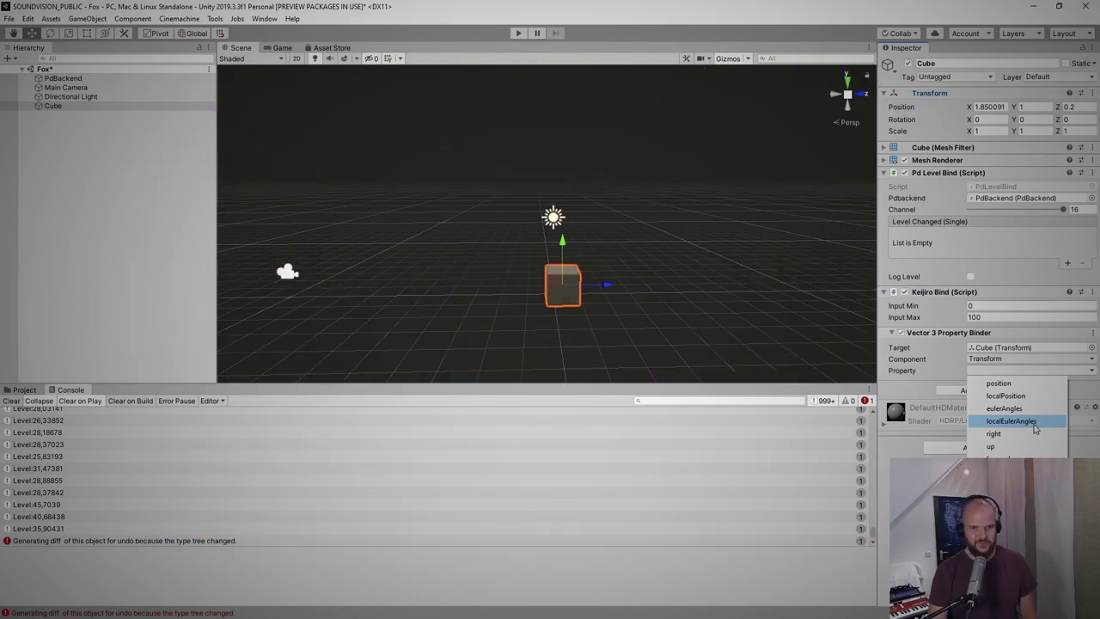
click(1034, 426)
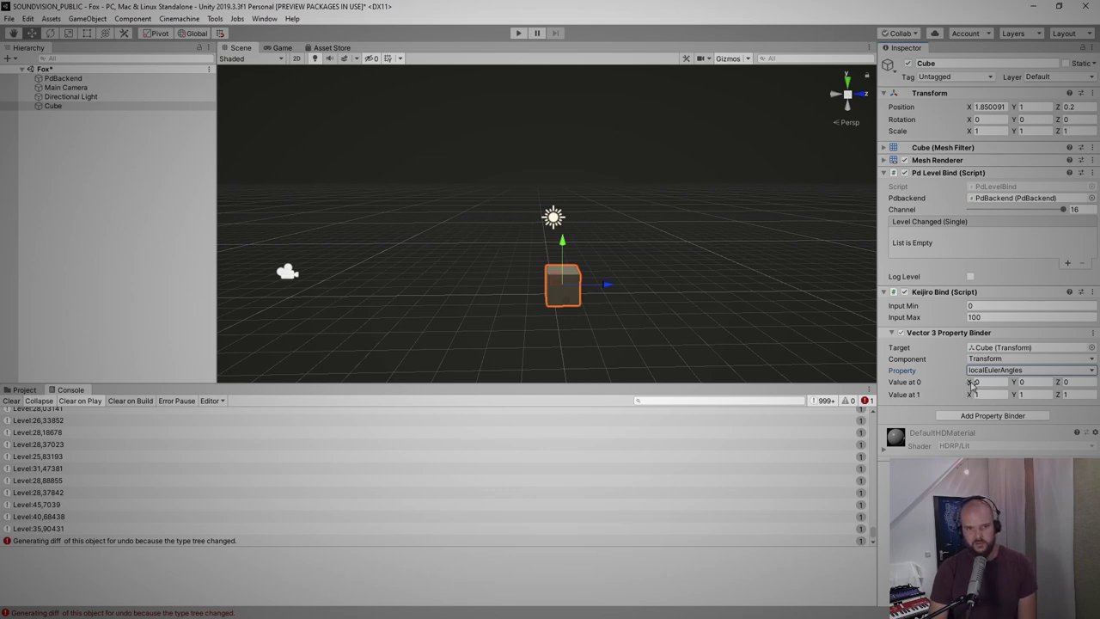
click(975, 382)
click(1021, 382)
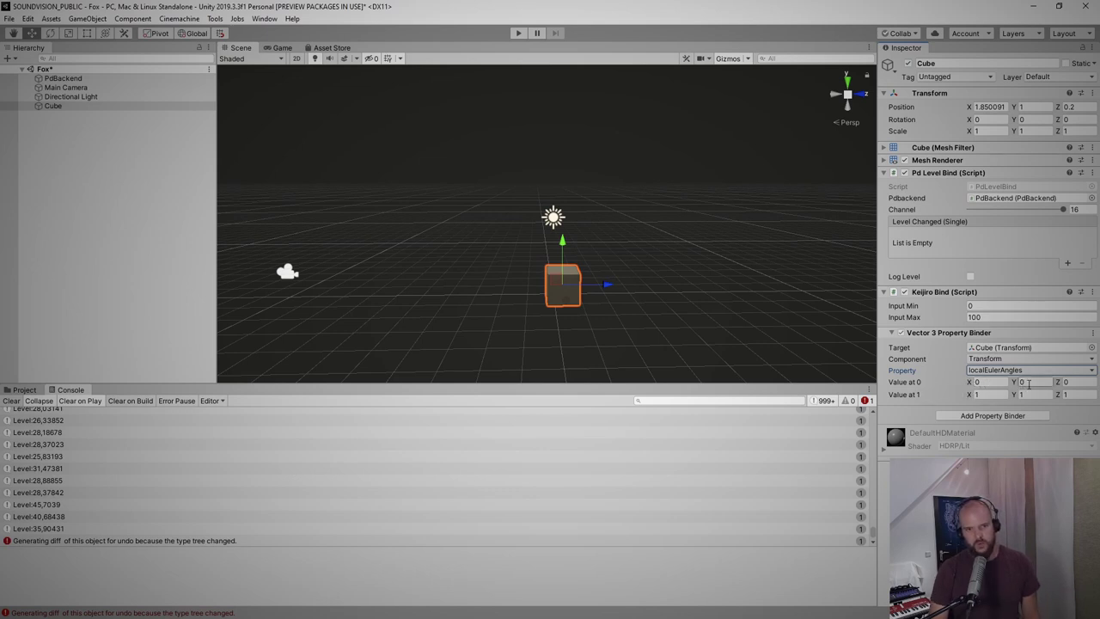
click(1078, 381)
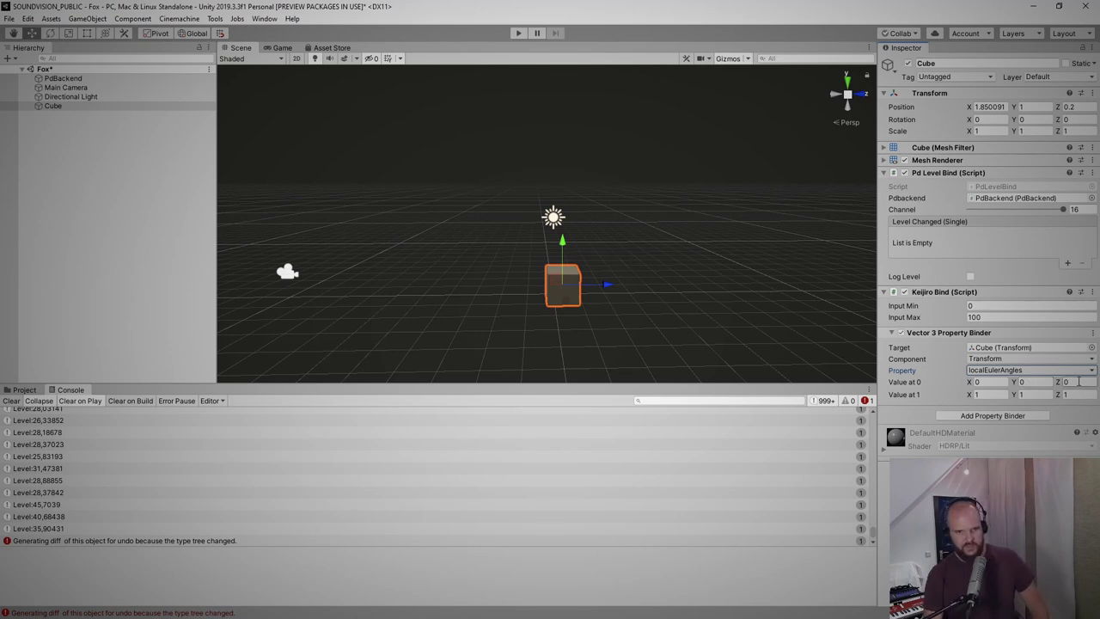
click(996, 393)
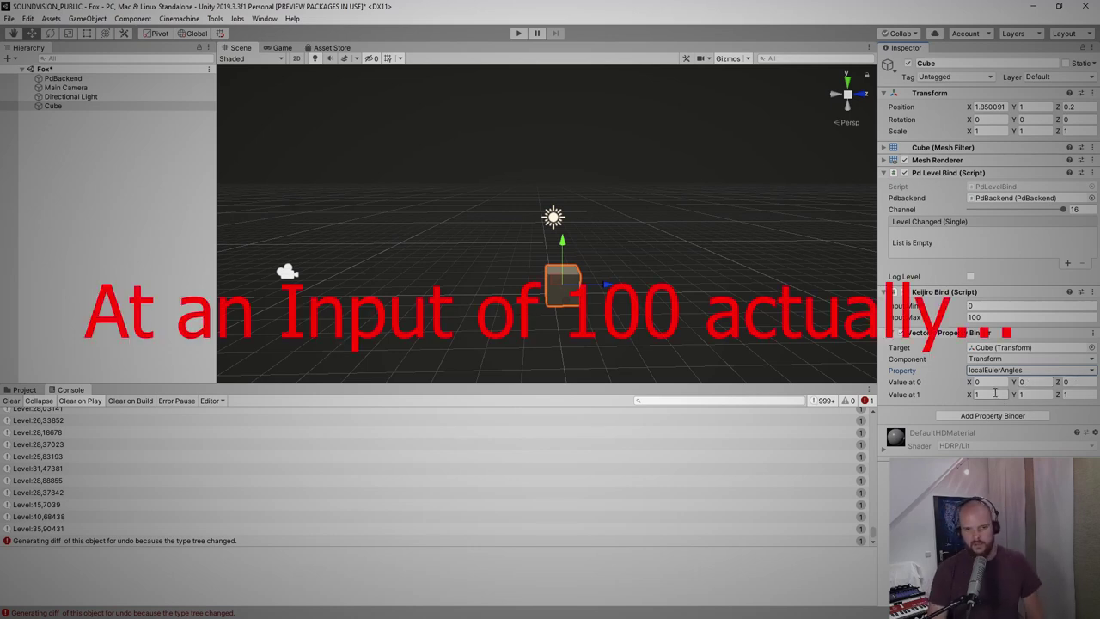
click(1034, 394)
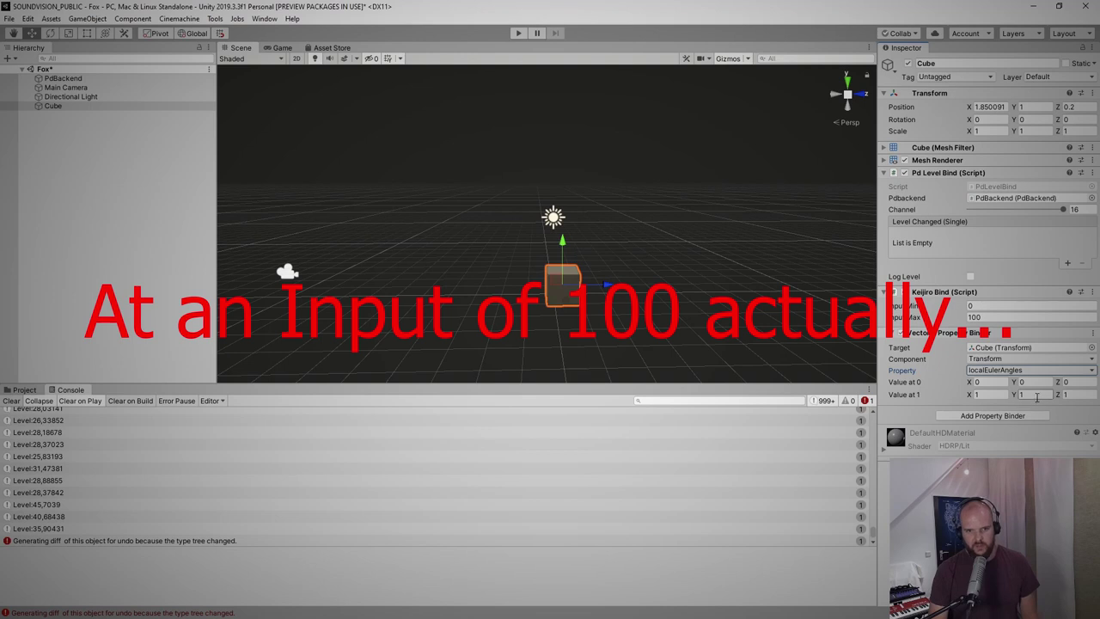
click(1078, 395)
key(Return)
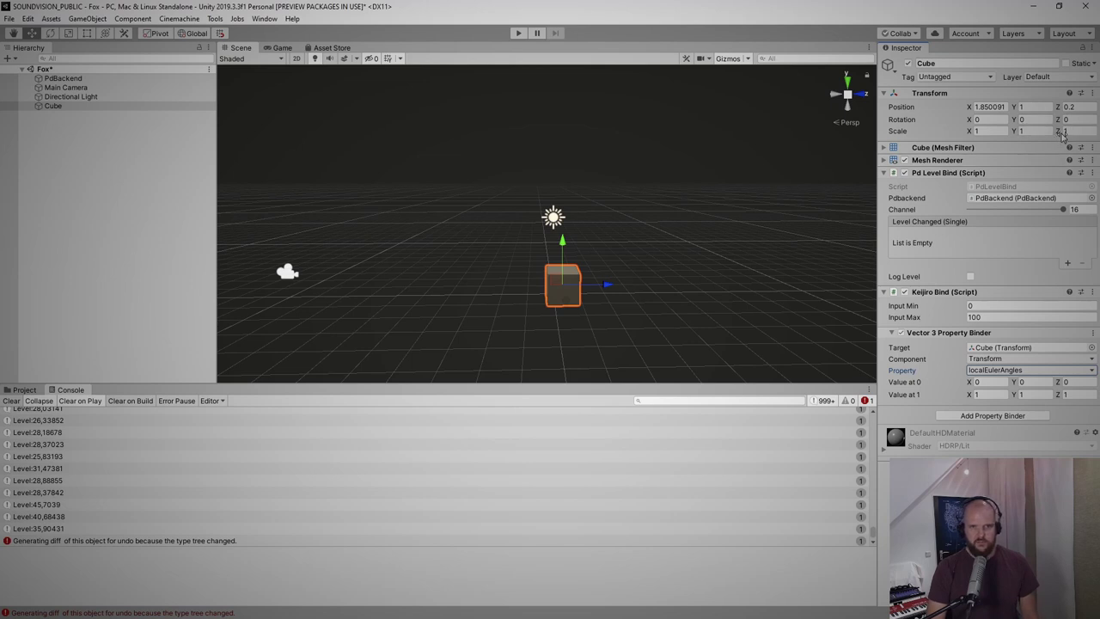
Step: Rotate the cube to Z -13.01, and set the binder's Value at 0 to Z 10 and Value at 1 to 0, 0, -20
drag(1062, 136, 2, 141)
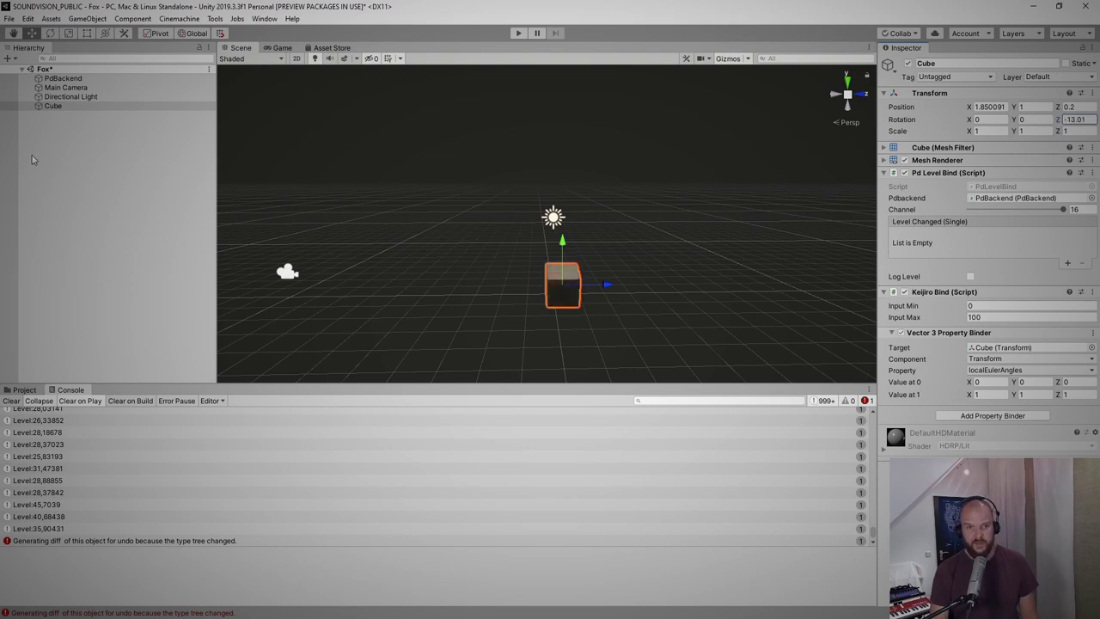
click(1075, 382)
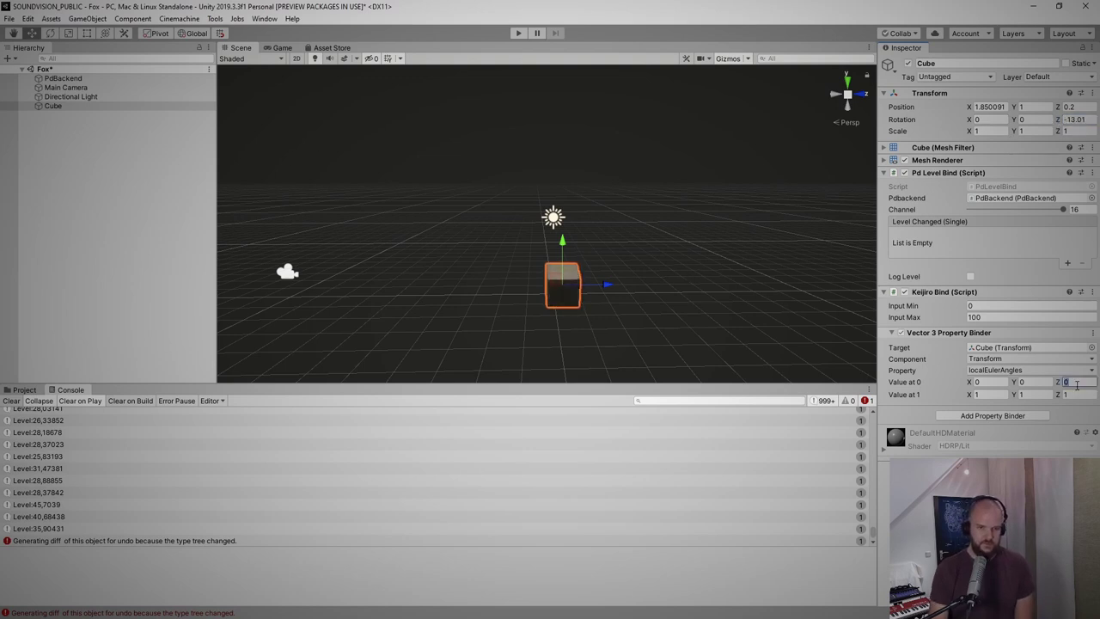
text(10)
click(1075, 393)
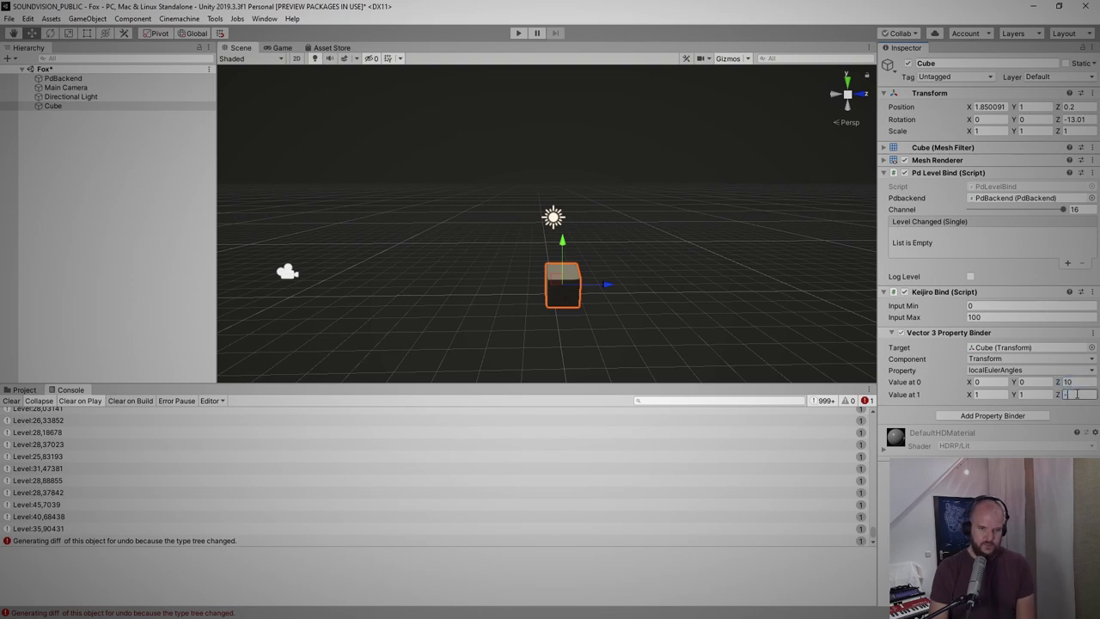
text(-20)
key(Tab)
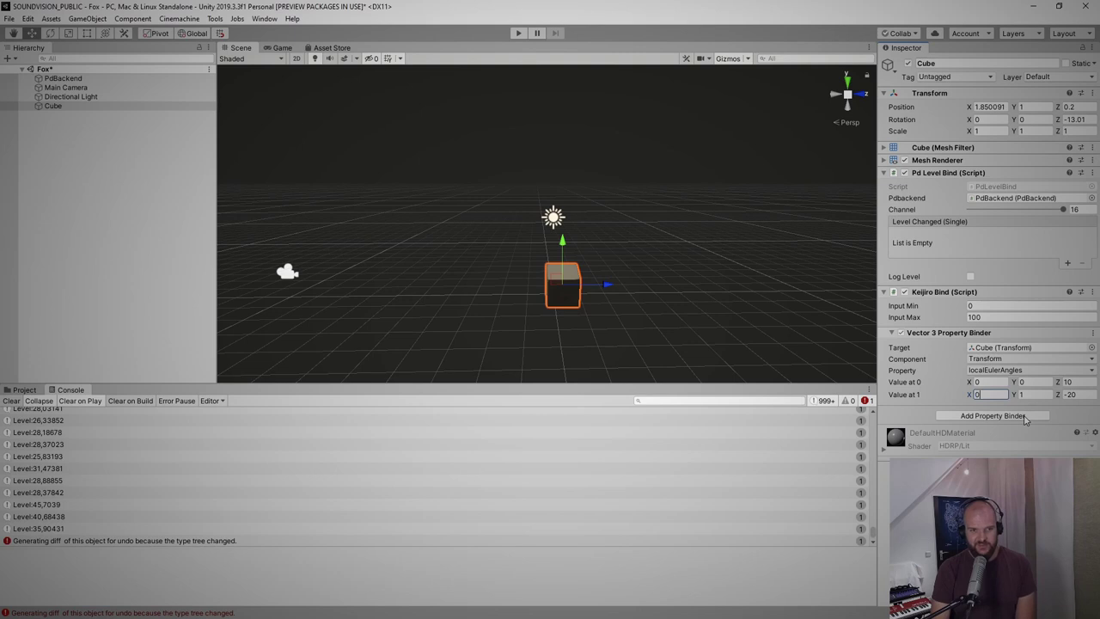
click(1022, 394)
text(0)
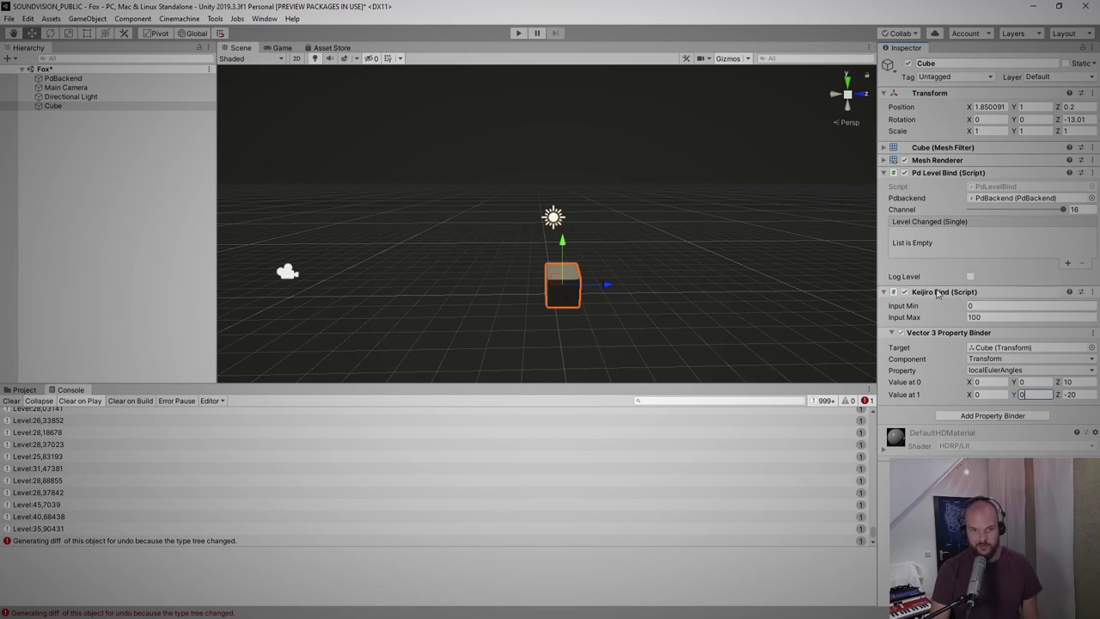
Step: Add a Level Changed event on Pd Level Bind that calls KeijiroBind.OnValueReceived on the cube, and test it in play mode
click(1066, 264)
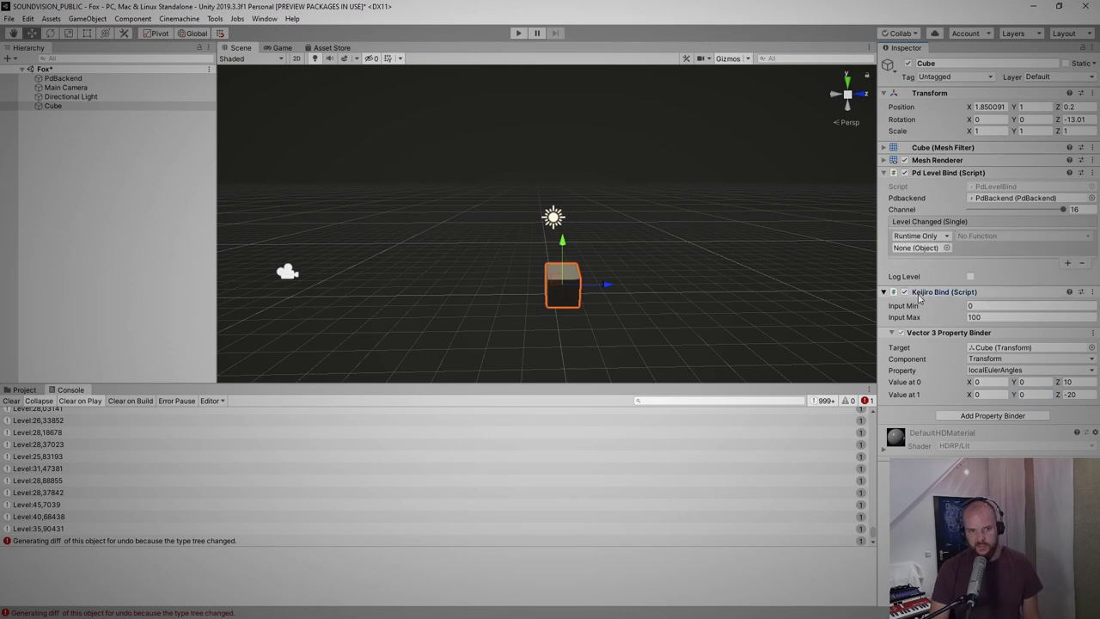
drag(935, 291, 915, 252)
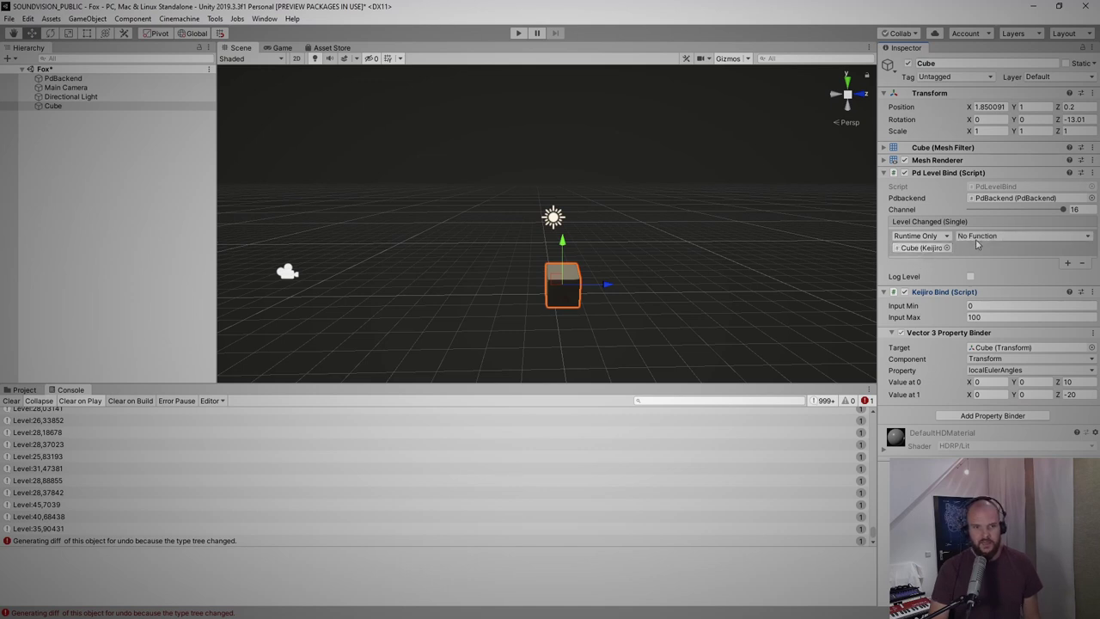
click(979, 237)
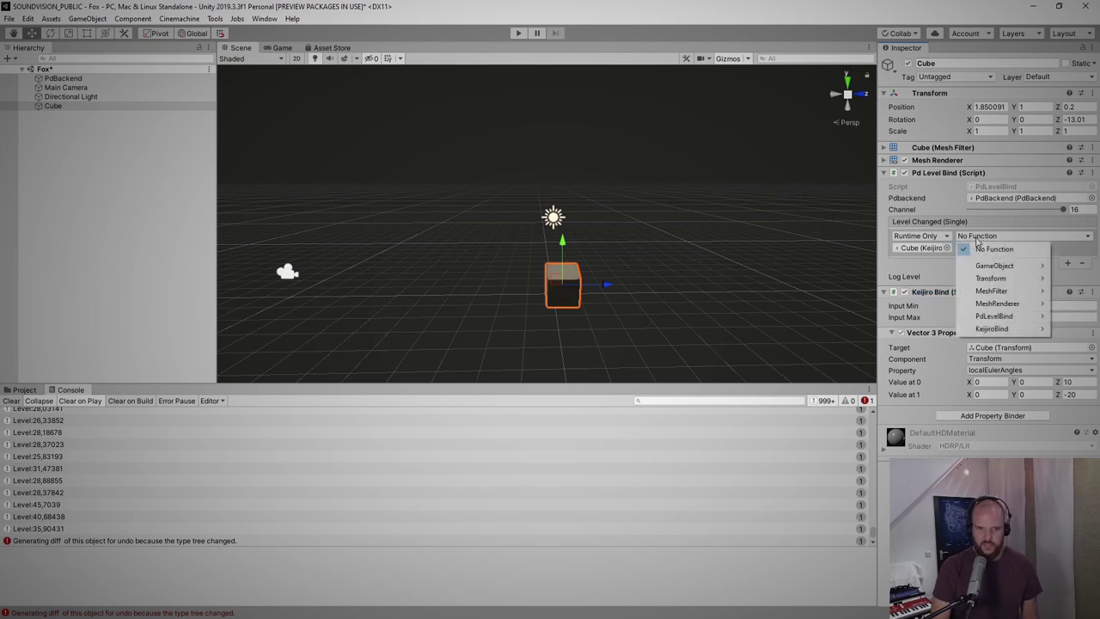
mouse_move(1009, 334)
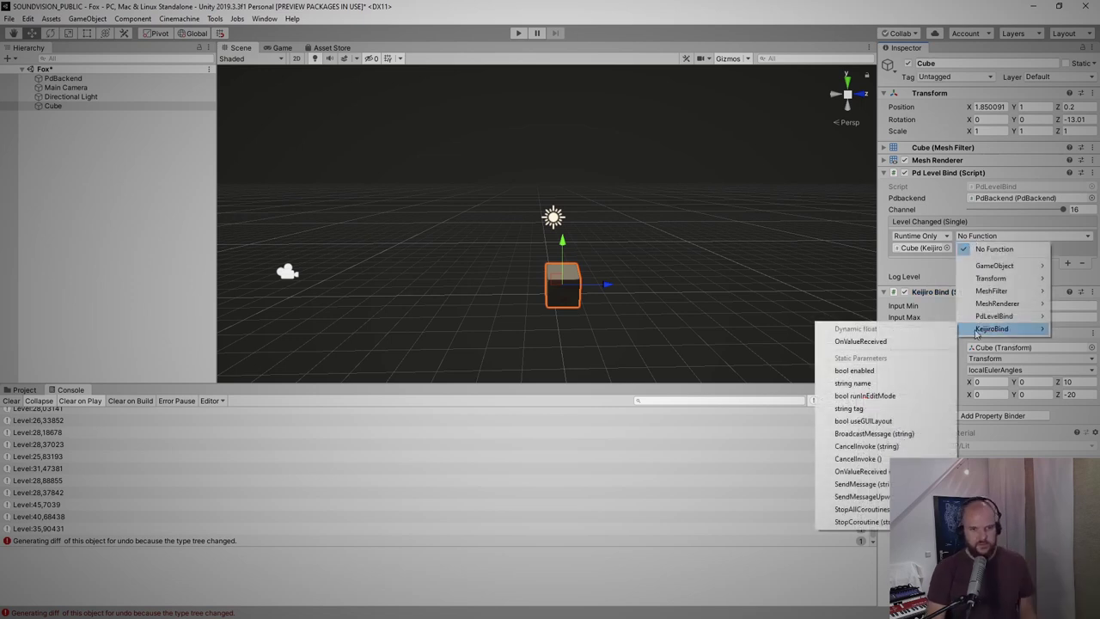
click(868, 342)
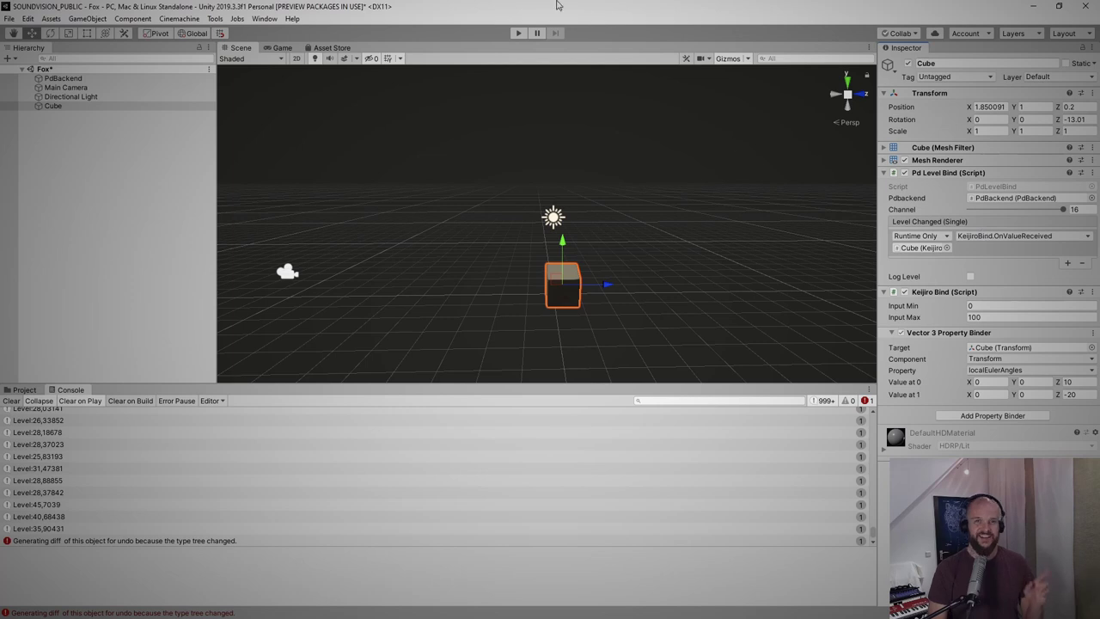
click(518, 33)
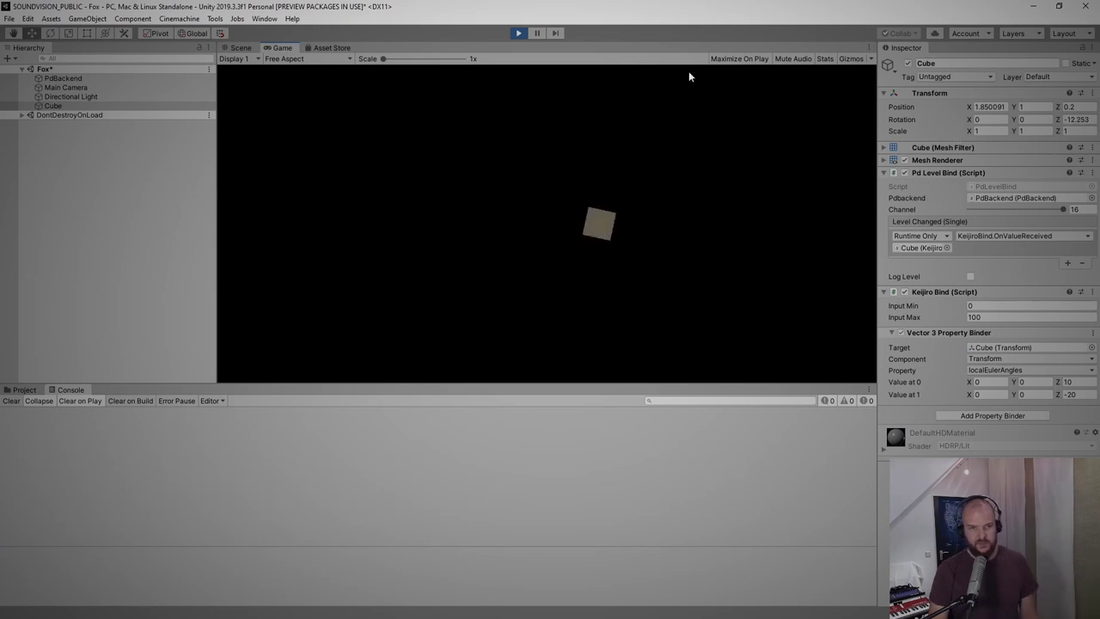
click(518, 32)
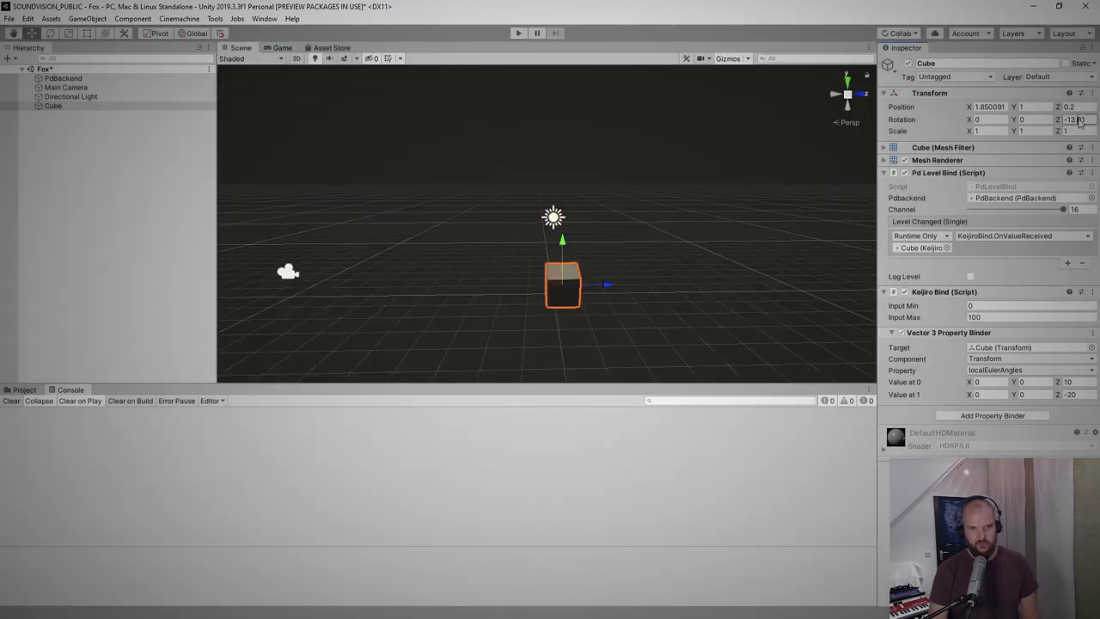
Step: Reset the cube's Z rotation to 0, stretch its Y scale to 2.08 and switch the binder's property to localScale
drag(1023, 134, 988, 372)
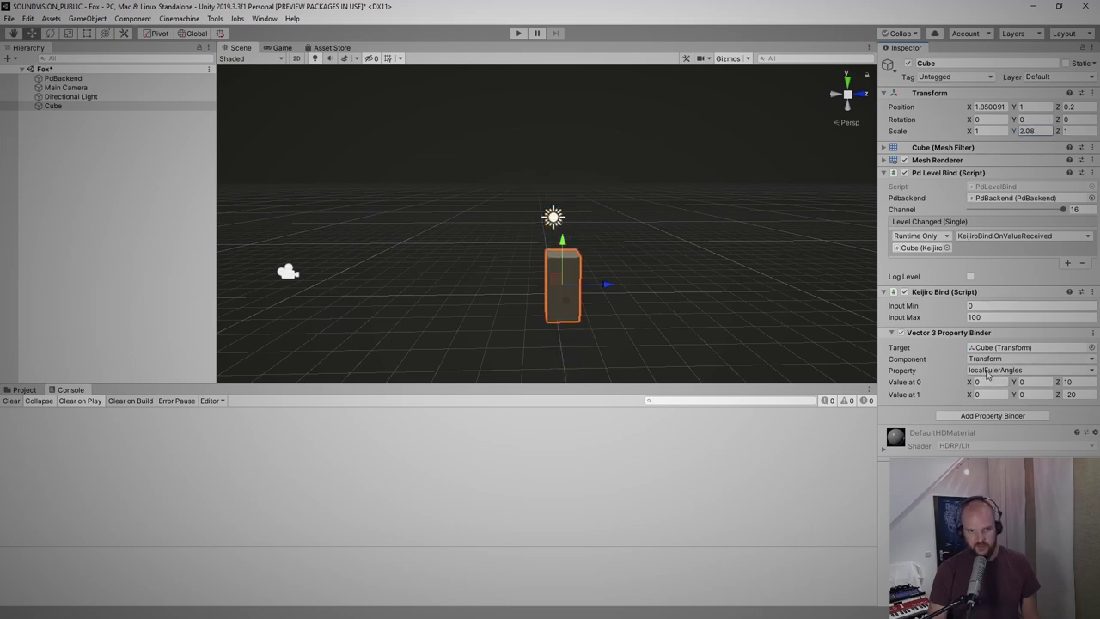
click(988, 371)
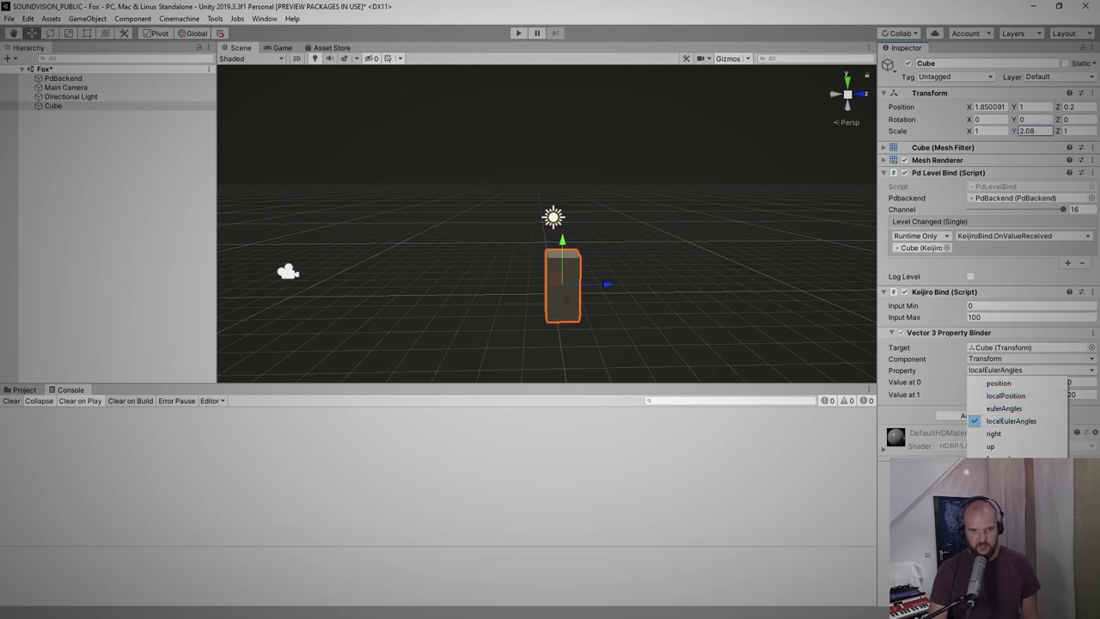
click(1001, 470)
Step: Set the Vector 3 binder's Value at 1 to Y 10 and the Z of both Value at 0 and Value at 1 to 0
click(1037, 394)
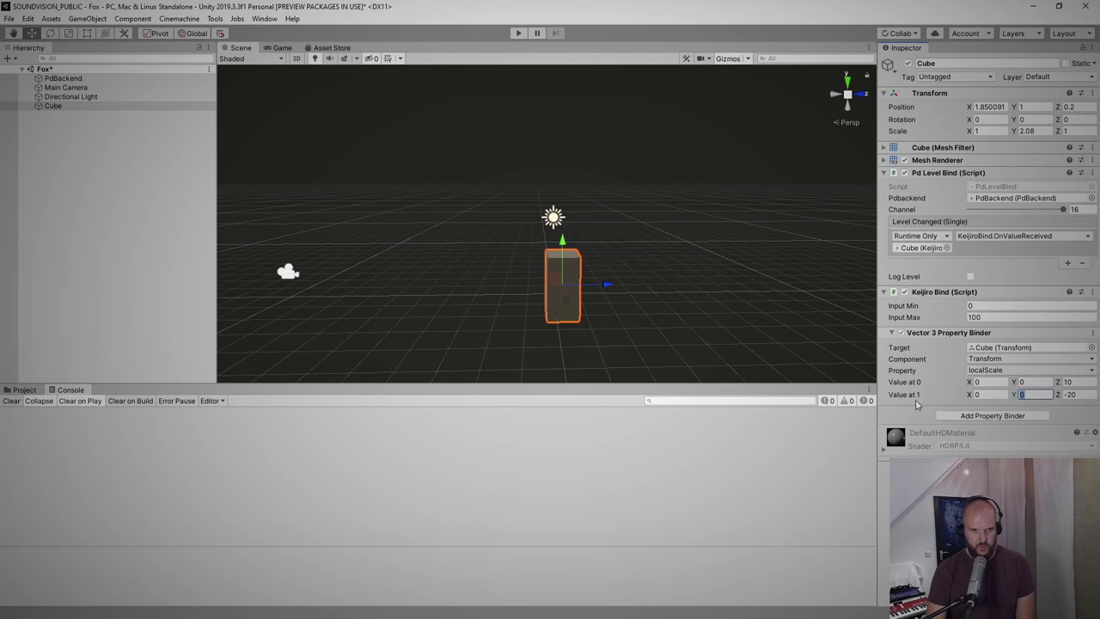
text(10)
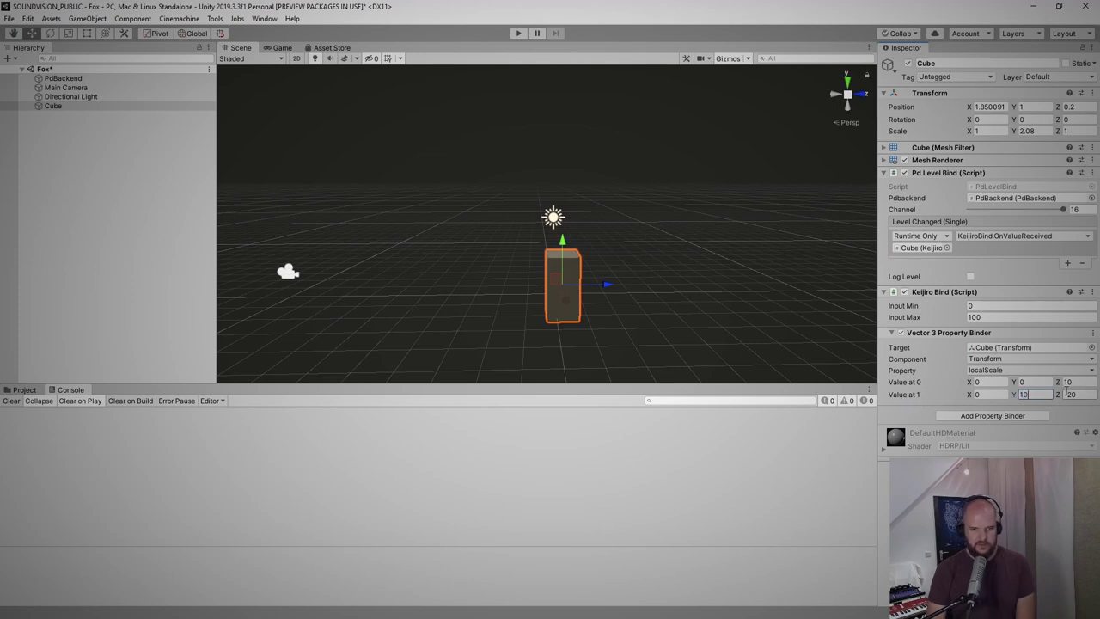
click(1081, 382)
key(BackSpace)
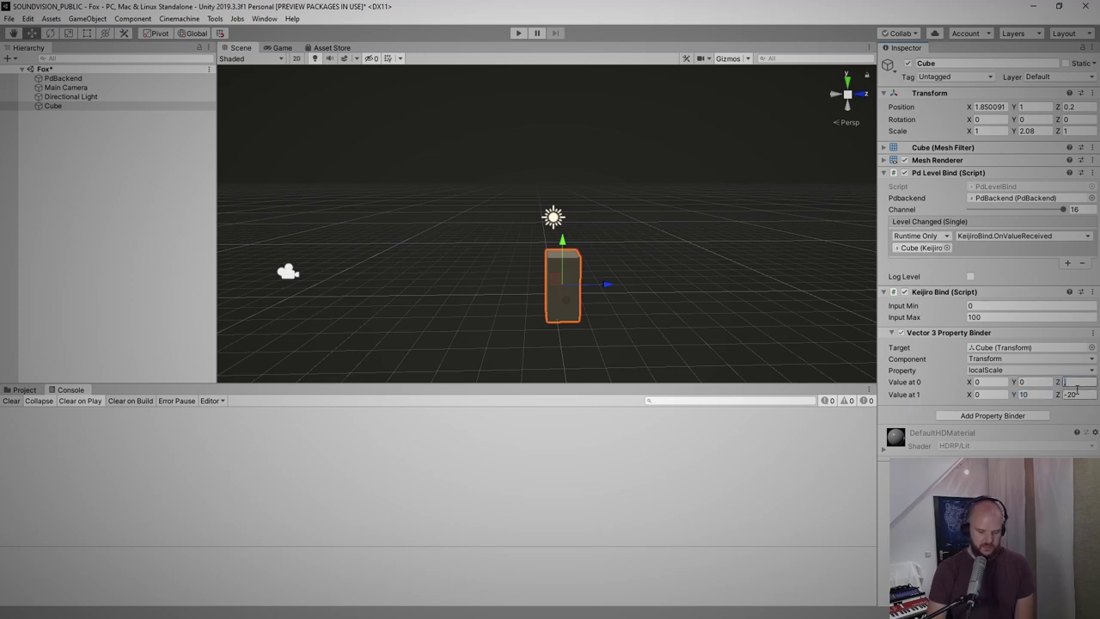
text(0)
click(1084, 393)
text(0)
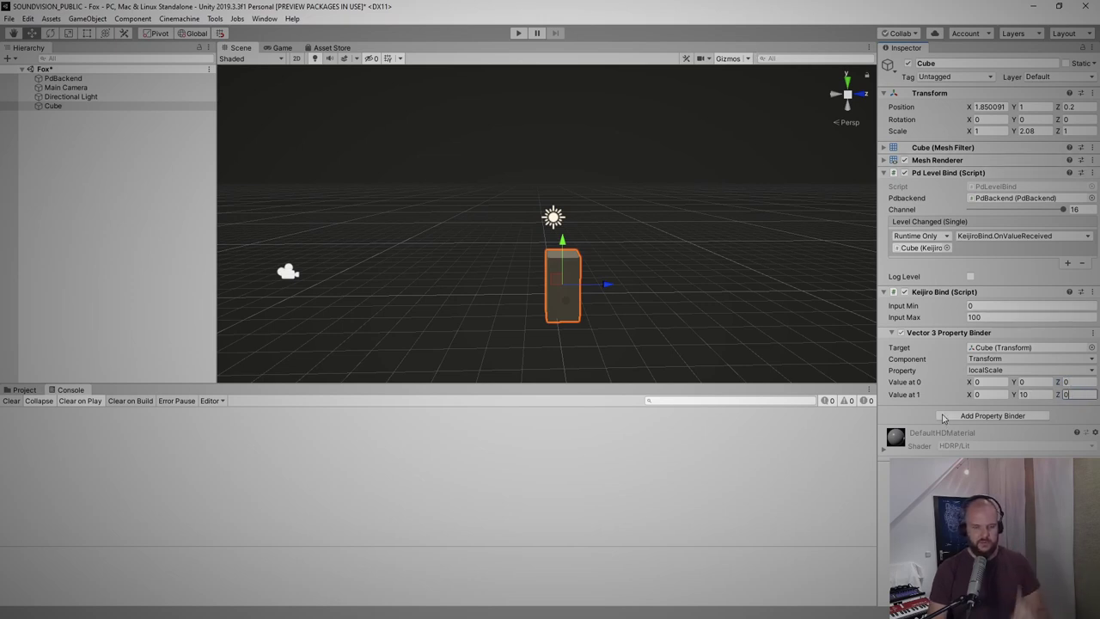
Step: Set the cube's Transform scale to 0 on all three axes
click(988, 383)
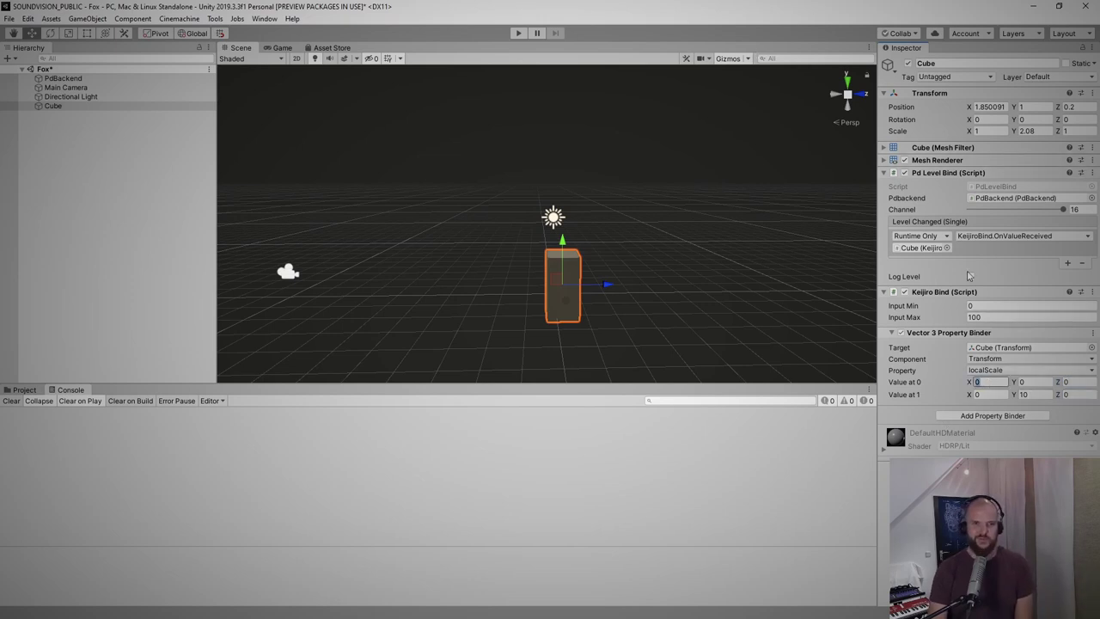
click(988, 130)
text(0)
click(1036, 131)
text(0)
click(1073, 131)
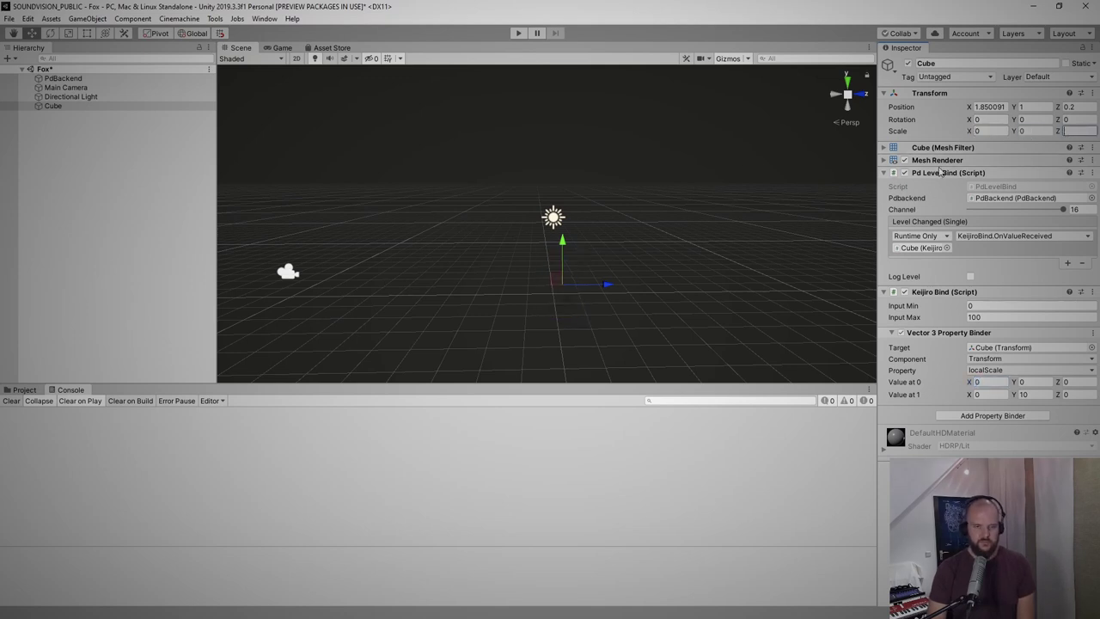
Step: Set the localScale binder's Value at 0 to 1, 1, 1 and the X and Z of Value at 1 to 1
click(987, 382)
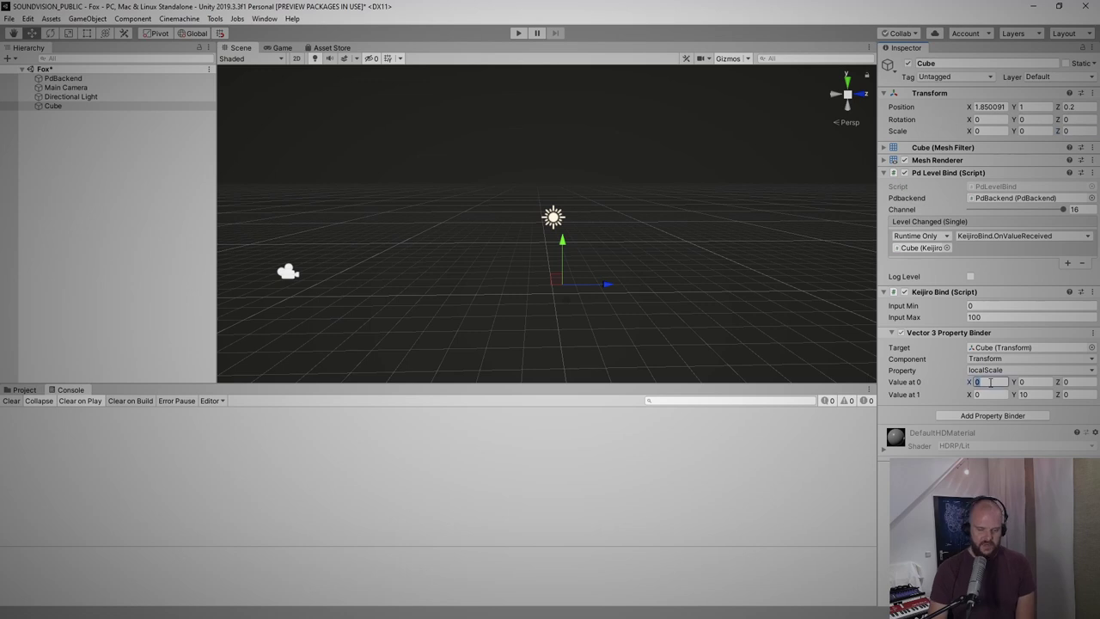
text(1)
key(Tab)
text(1)
key(Tab)
text(1)
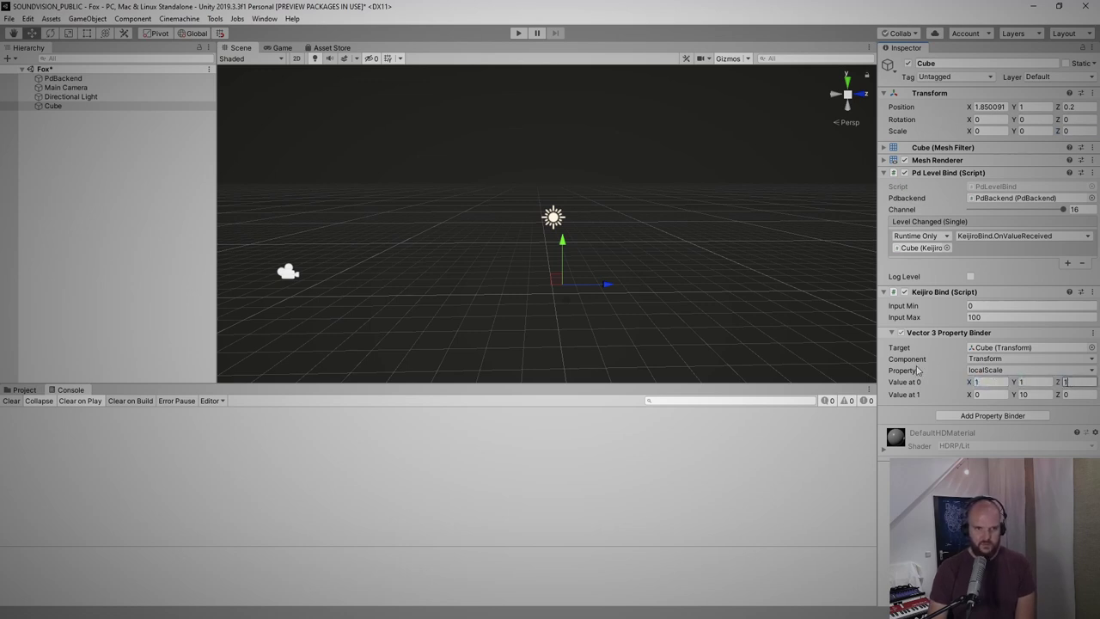
click(1001, 395)
text(1)
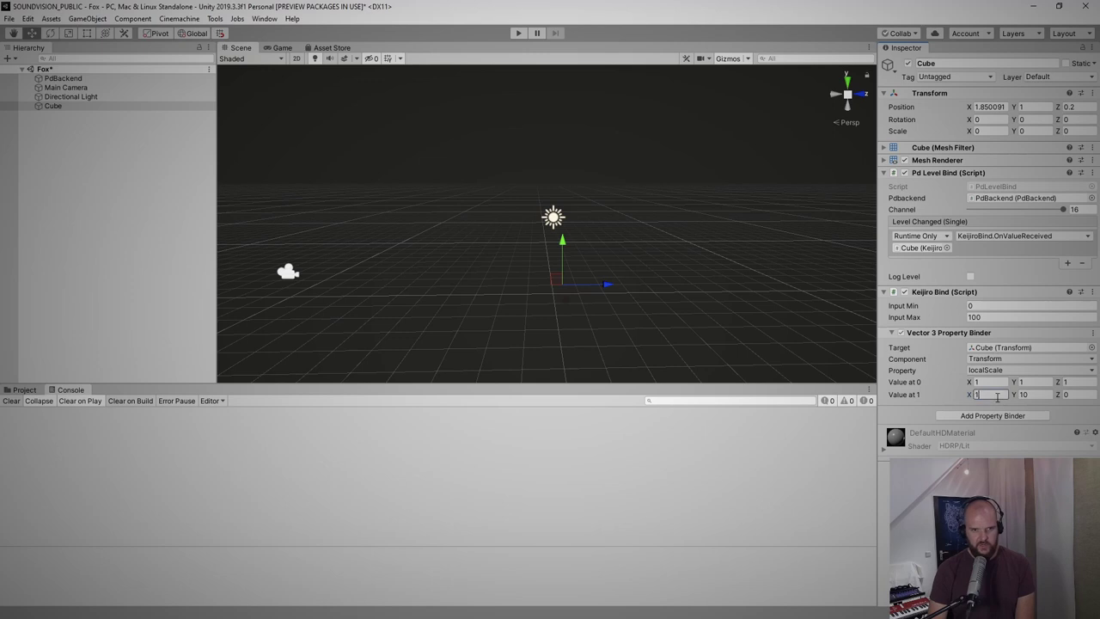
click(1070, 394)
text(1)
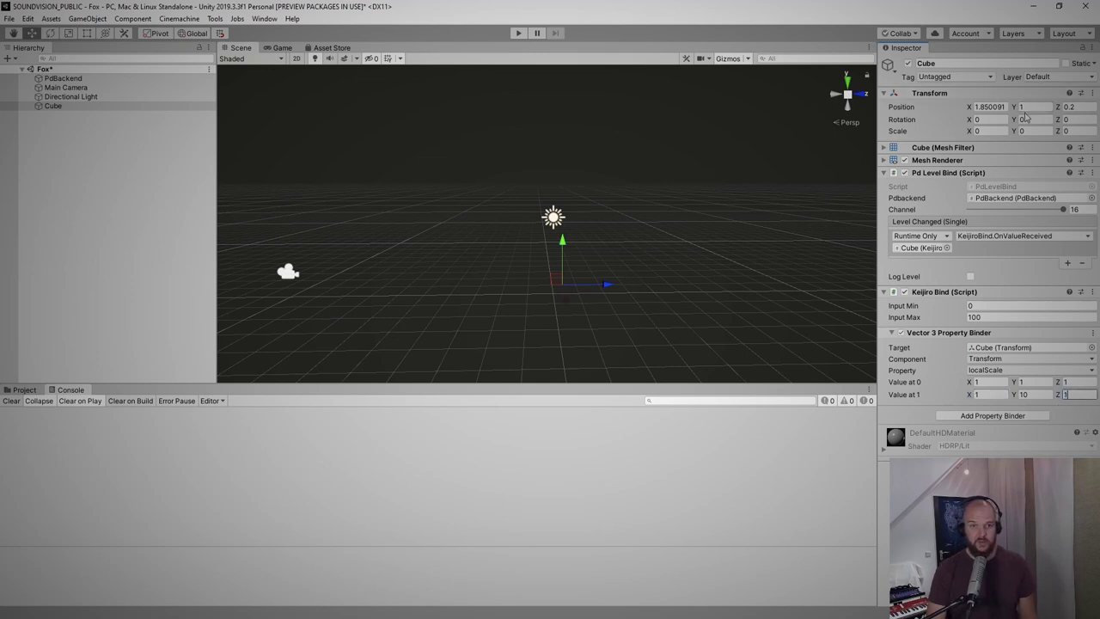
Step: Set the cube's Transform scale to 1 on all three axes and test the audio-driven scaling in Play mode
click(988, 130)
text(1)
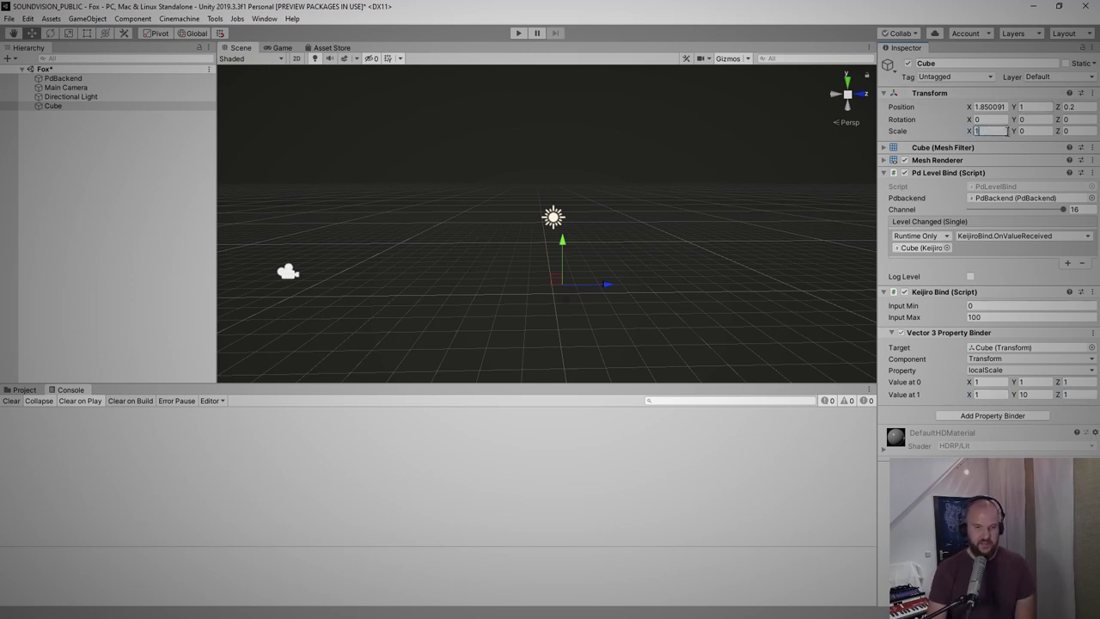
click(1031, 130)
text(1)
click(1075, 130)
text(1)
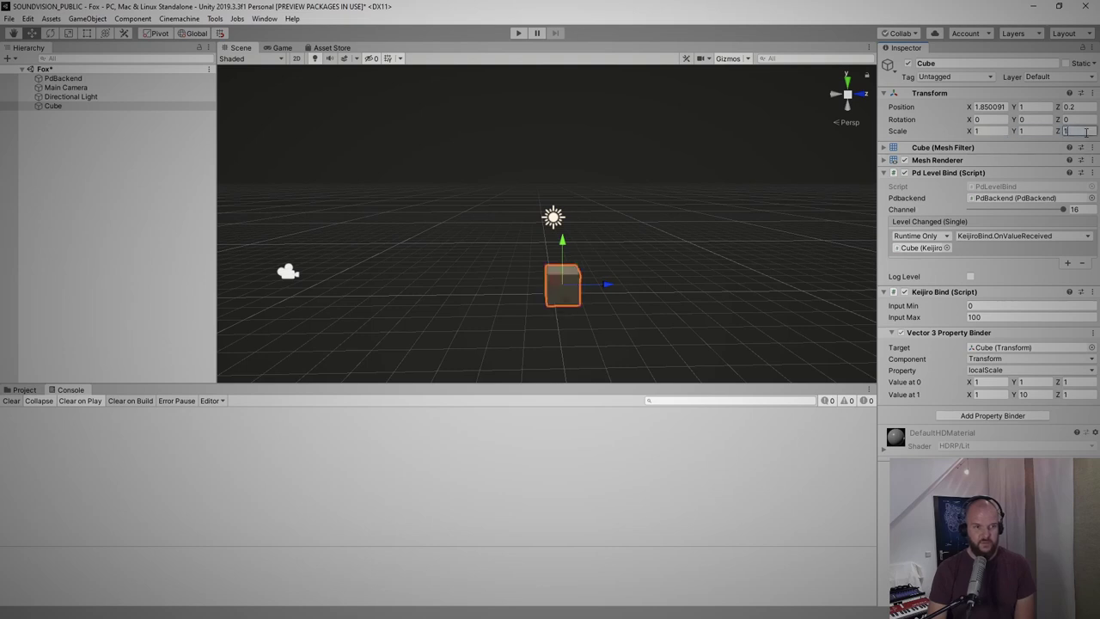
click(516, 35)
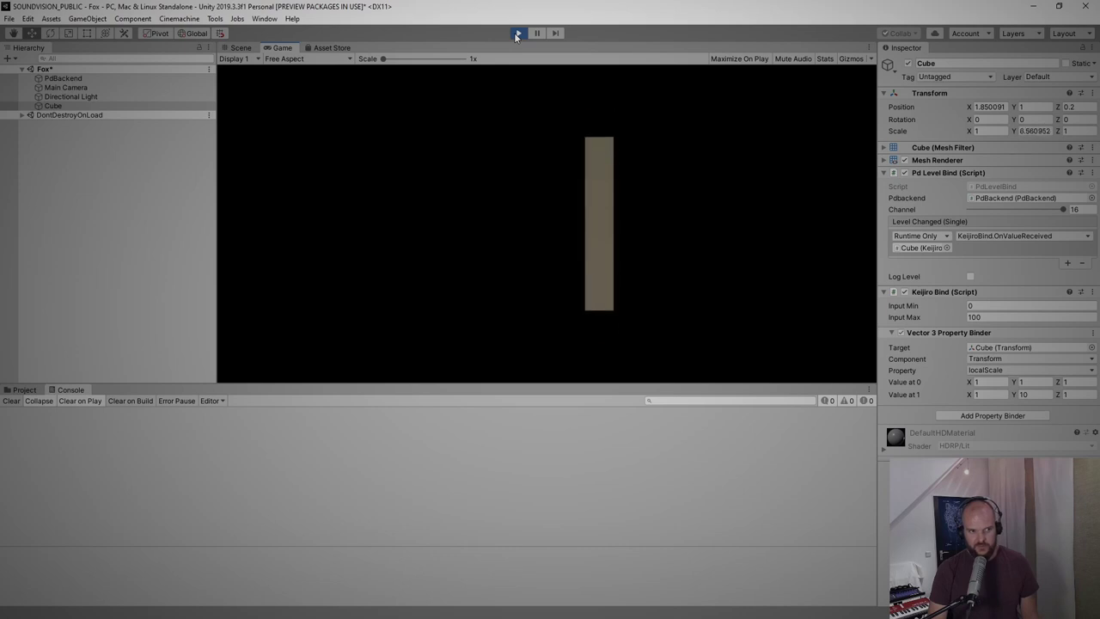
click(517, 33)
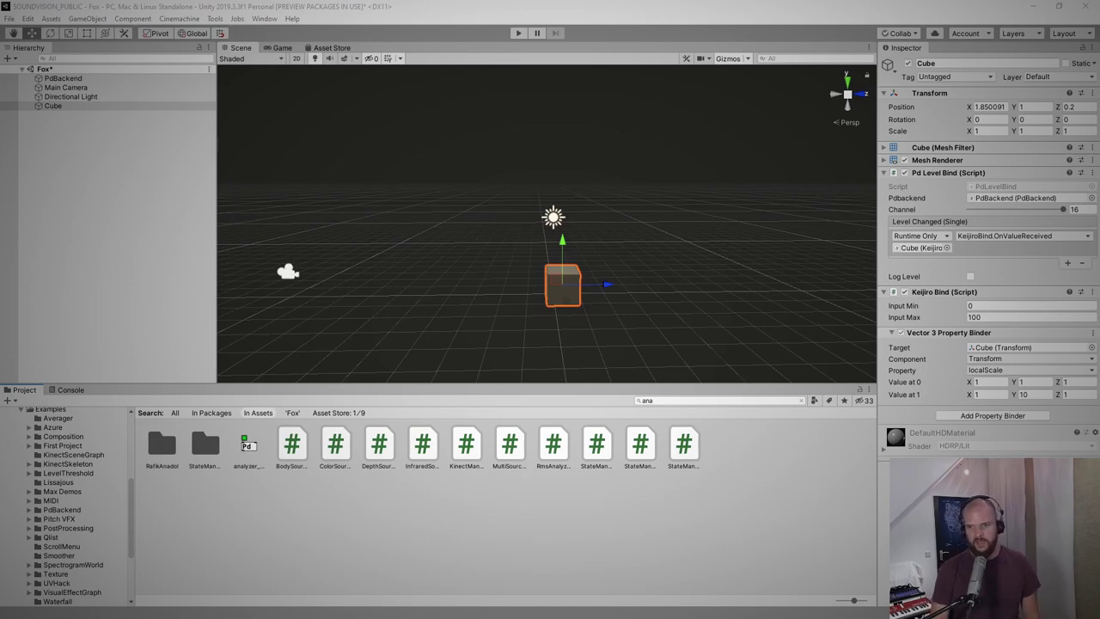
Step: Switch to the web browser, search for thingiverse and open the Thingiverse website
drag(1098, 481, 367, 106)
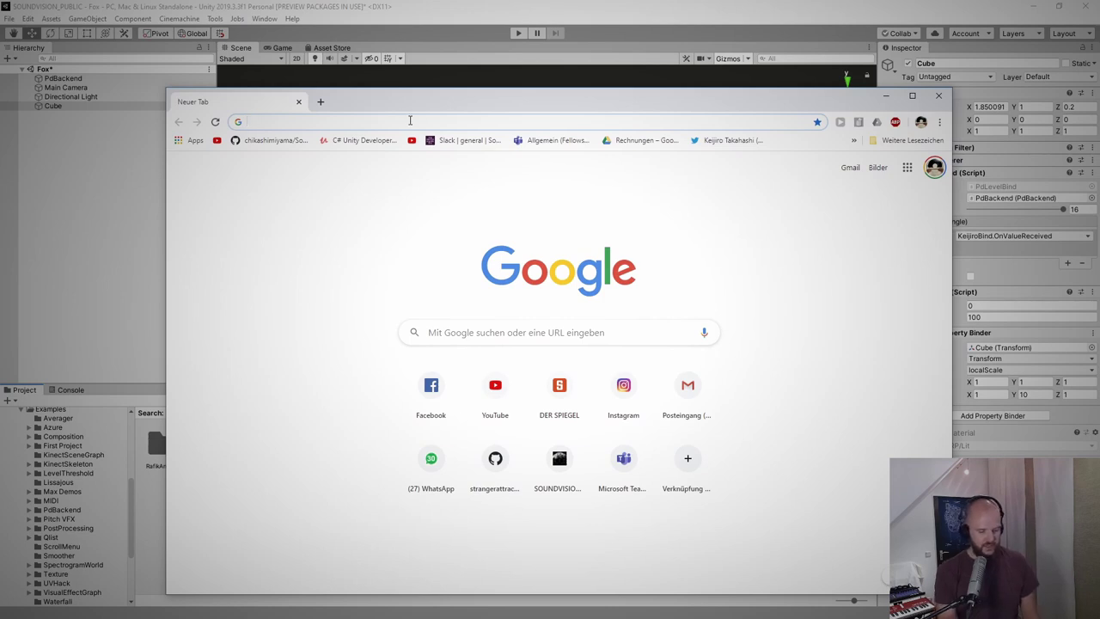
text(f)
key(BackSpace)
key(BackSpace)
text(thingiverse)
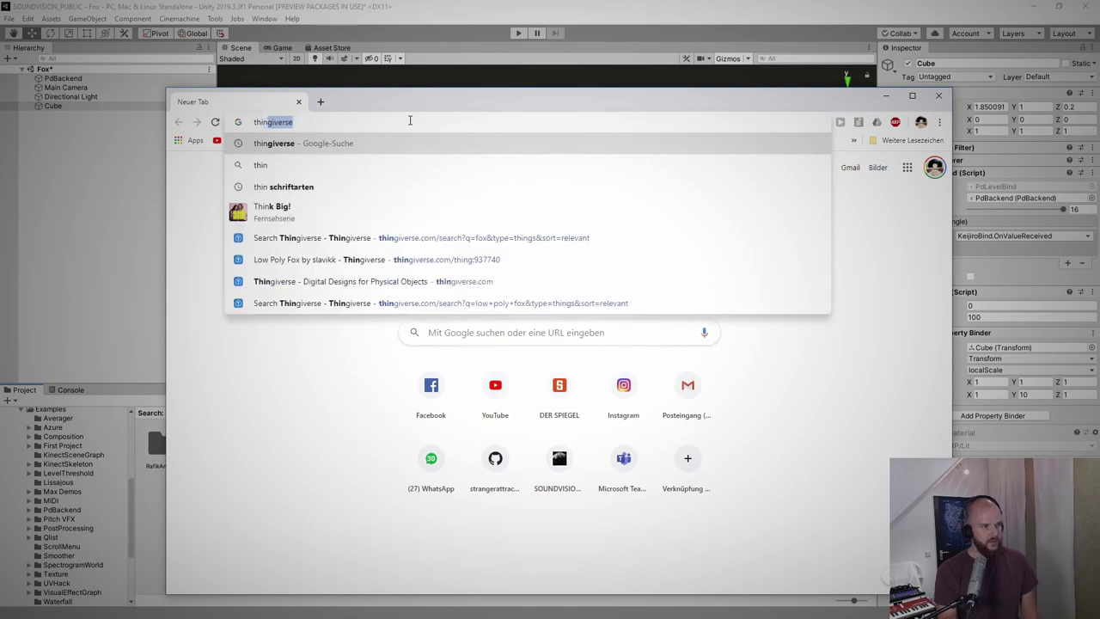
key(Return)
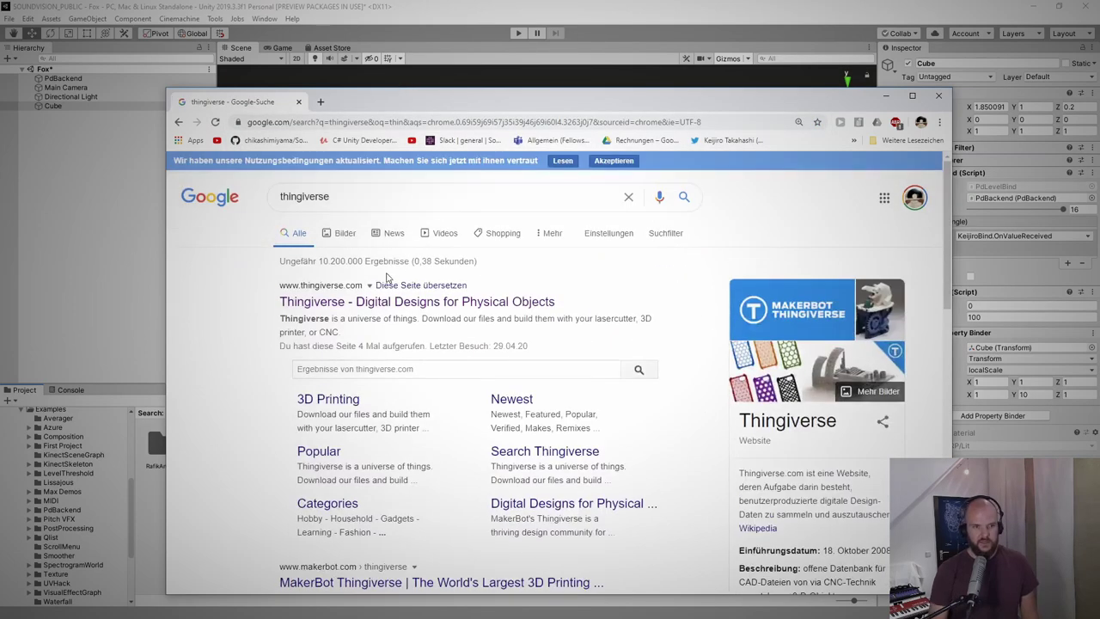
click(341, 305)
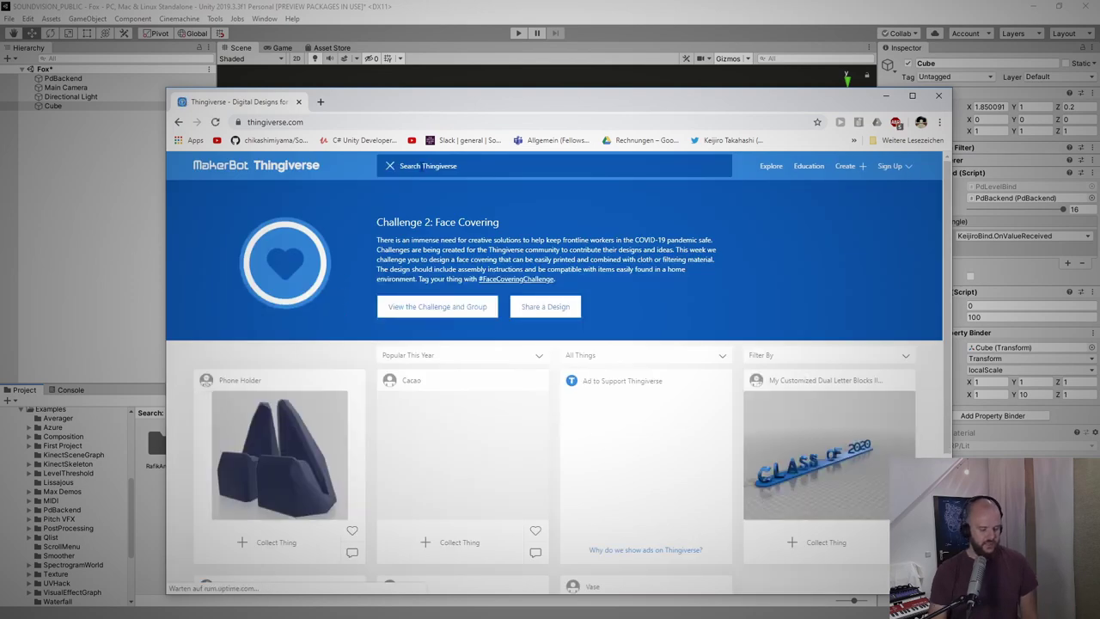
Step: Search Thingiverse for fox, open the Low Poly Fox model page and examine its license information
click(421, 166)
text(t)
text(ox)
key(Return)
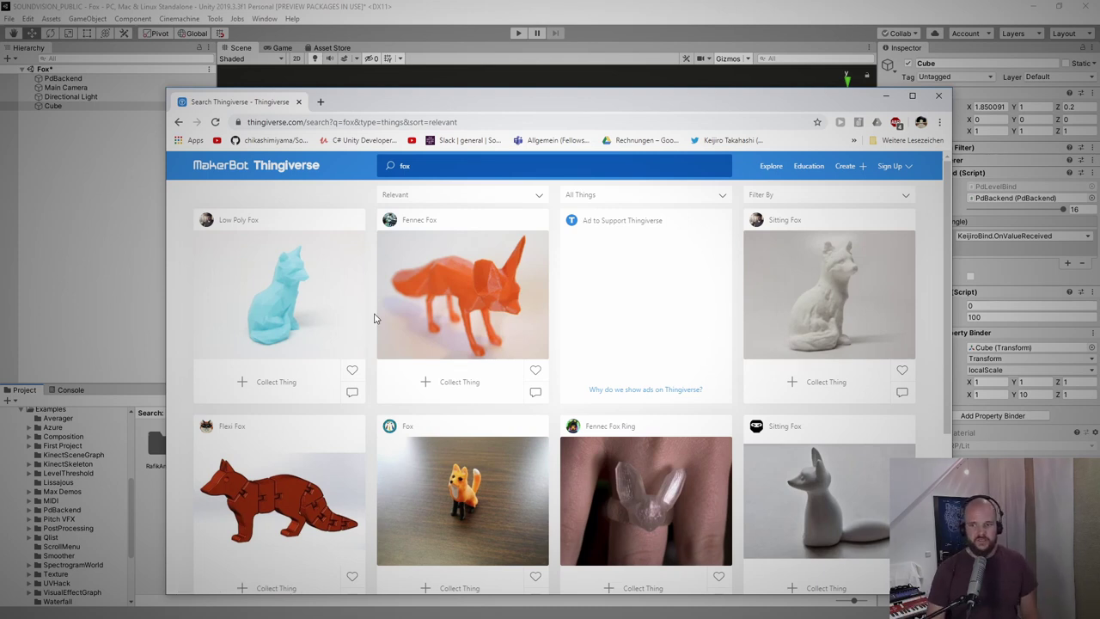
click(290, 340)
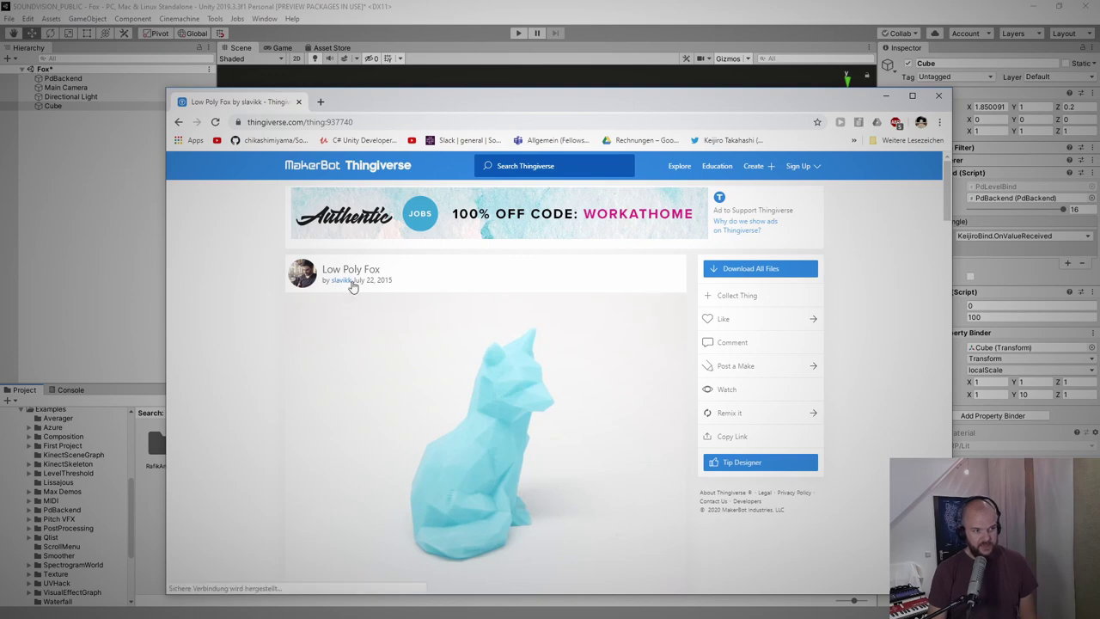
scroll(425, 354, down, 6)
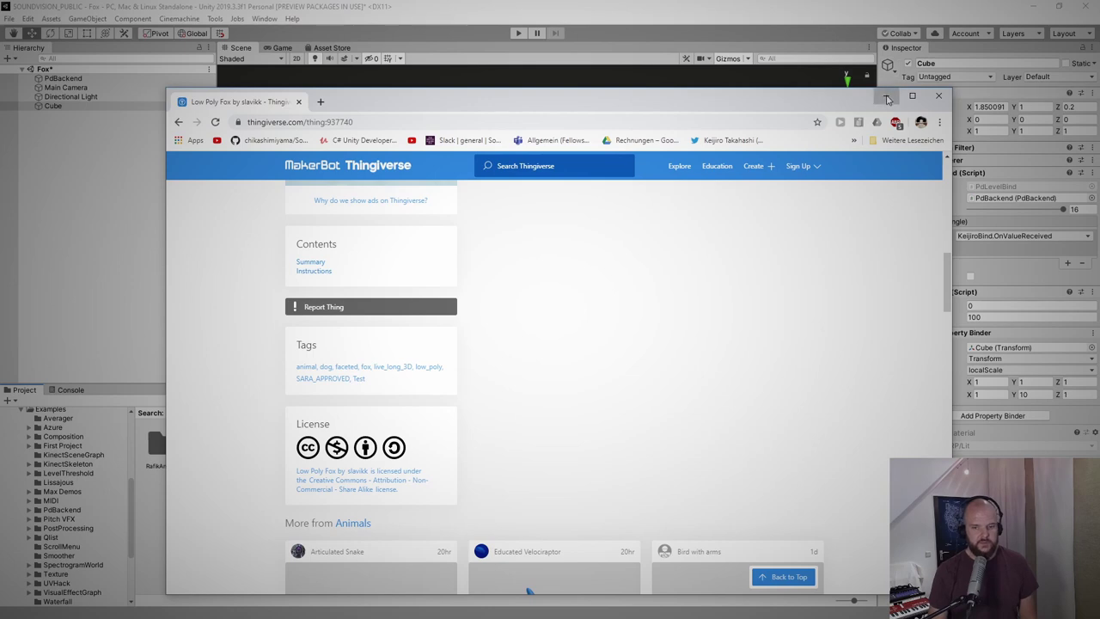
Step: Switch to File Explorer, select Fox.obj in the Meshes folder and move the window clear of Unity's project assets
key(alt+Tab)
key(alt+Tab)
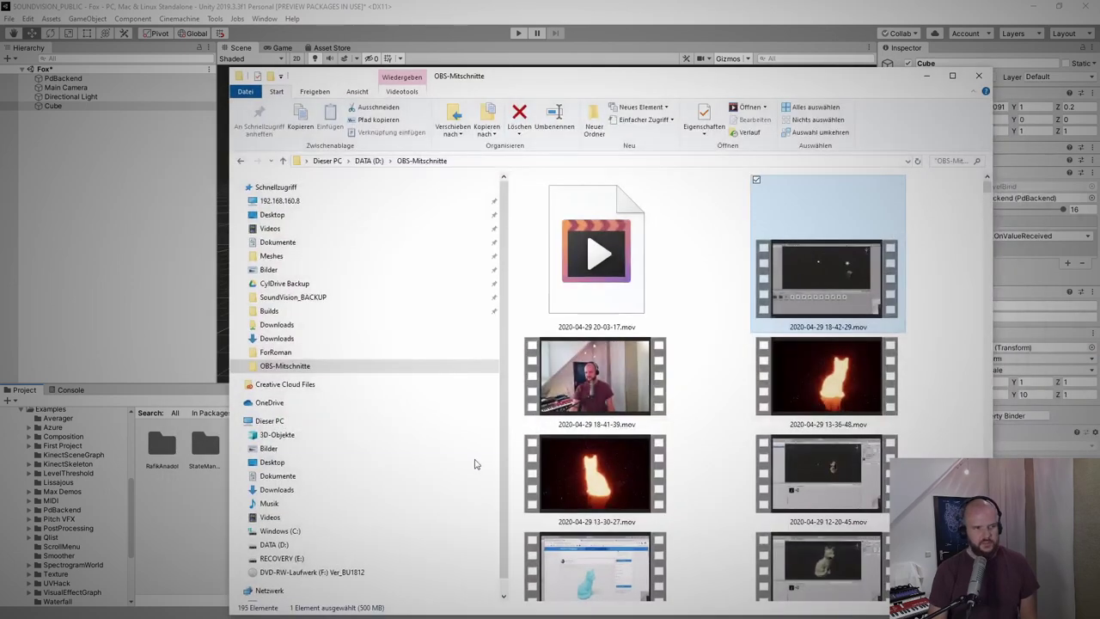
click(272, 255)
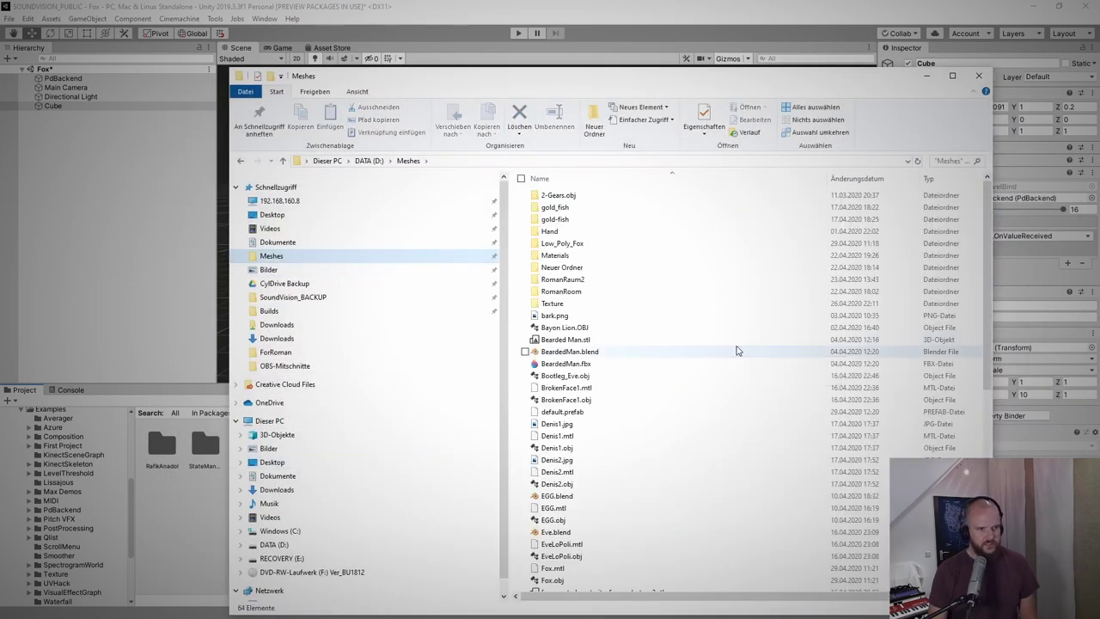
scroll(704, 378, down, 5)
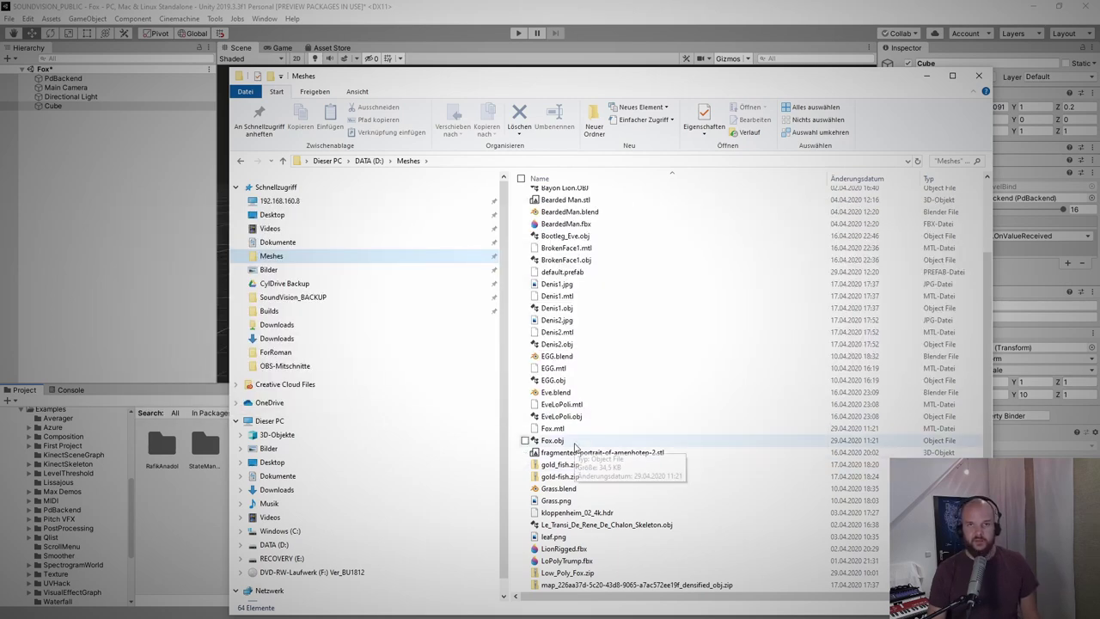
click(572, 441)
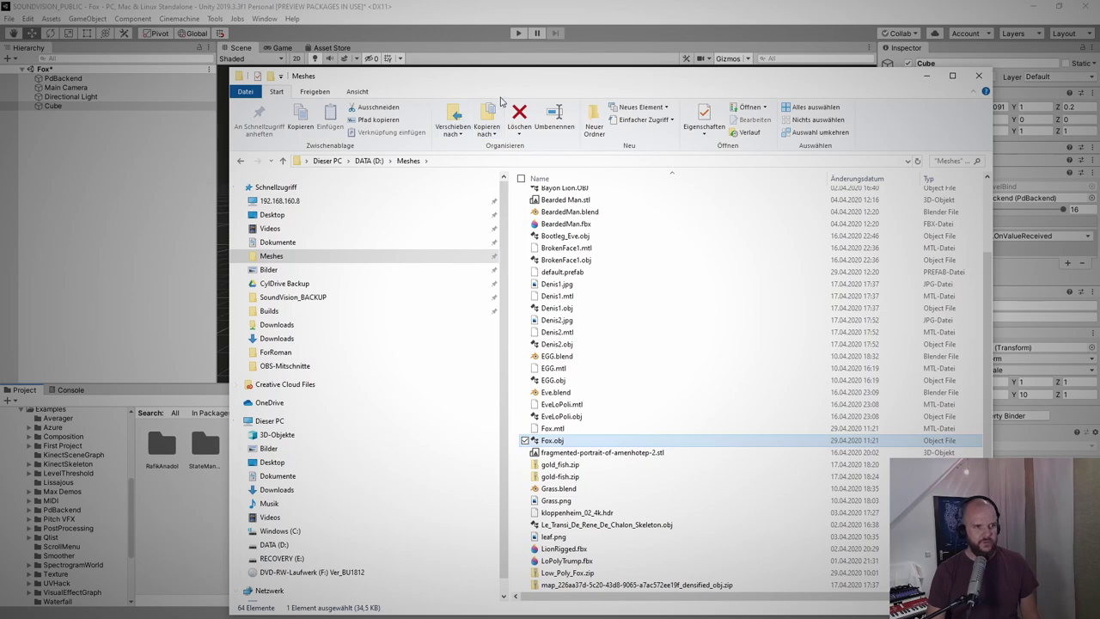
drag(601, 76, 868, 51)
Step: Create a folder named Meshes inside Assets/Scenes/VideoTutorials/Fox in Unity
scroll(100, 550, up, 3)
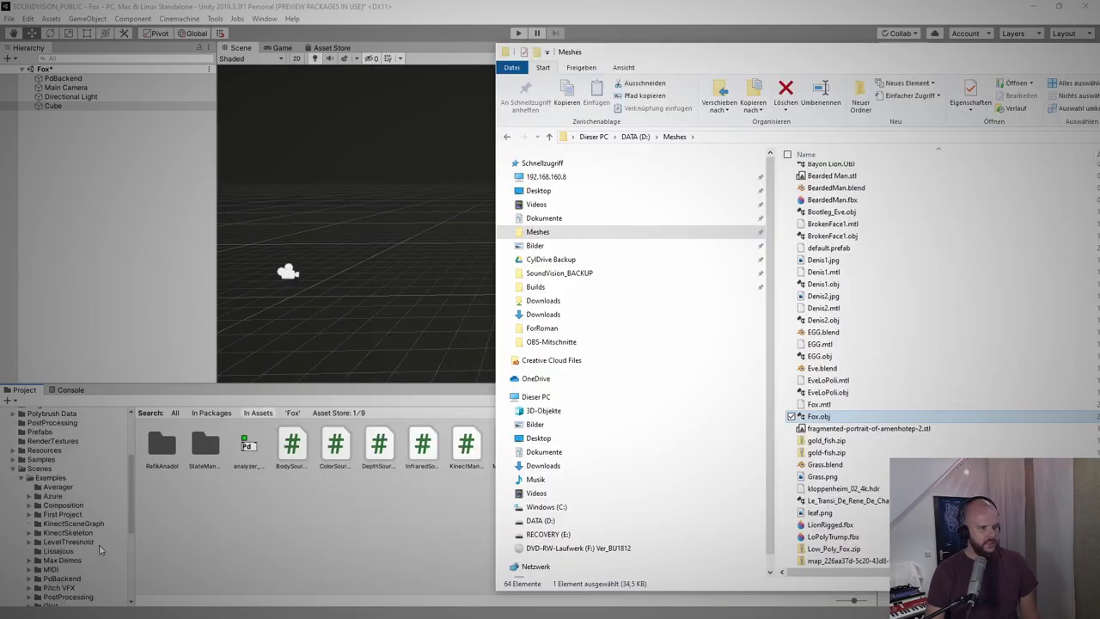
click(43, 475)
right_click(203, 418)
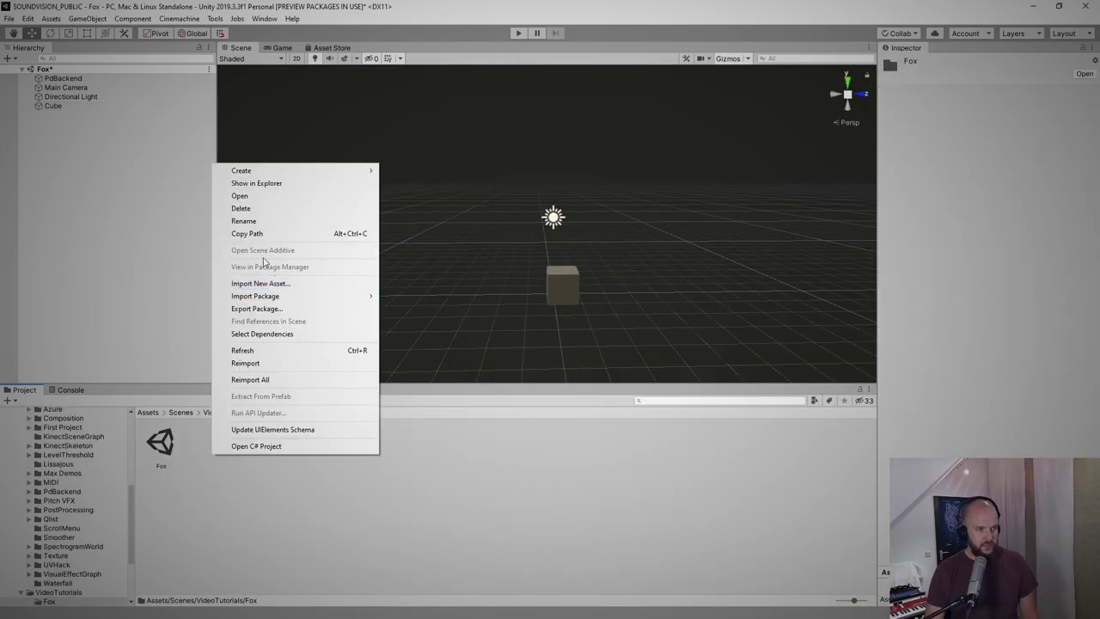
mouse_move(281, 168)
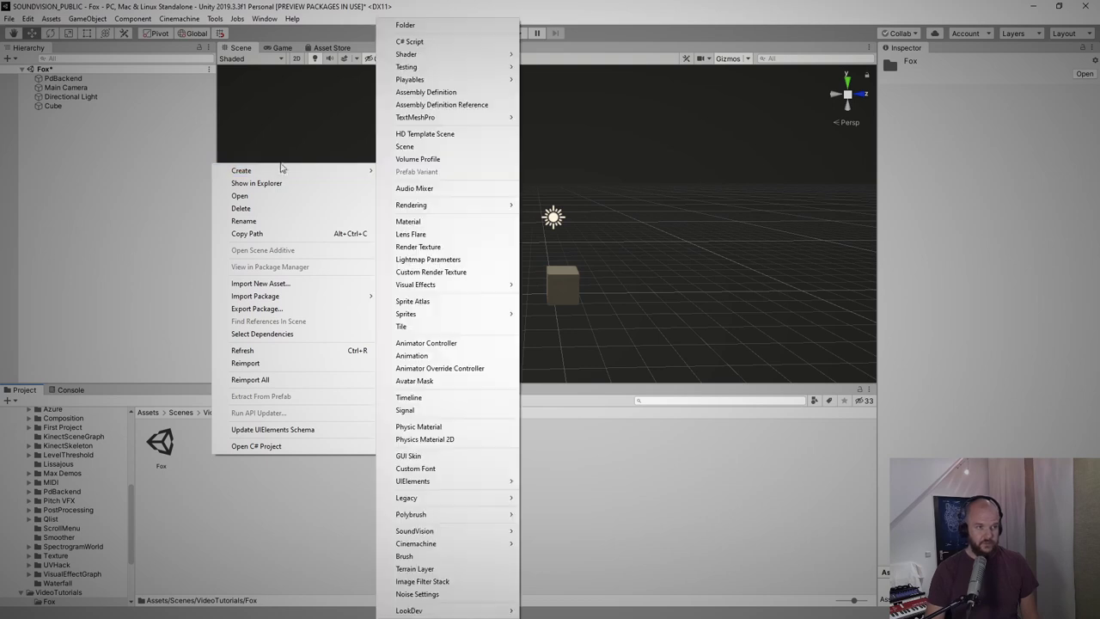
click(404, 25)
text(Meshes)
key(Return)
Step: Import Fox.obj from File Explorer into the project's new Meshes folder
double_click(163, 445)
key(alt+Tab)
drag(818, 416, 368, 497)
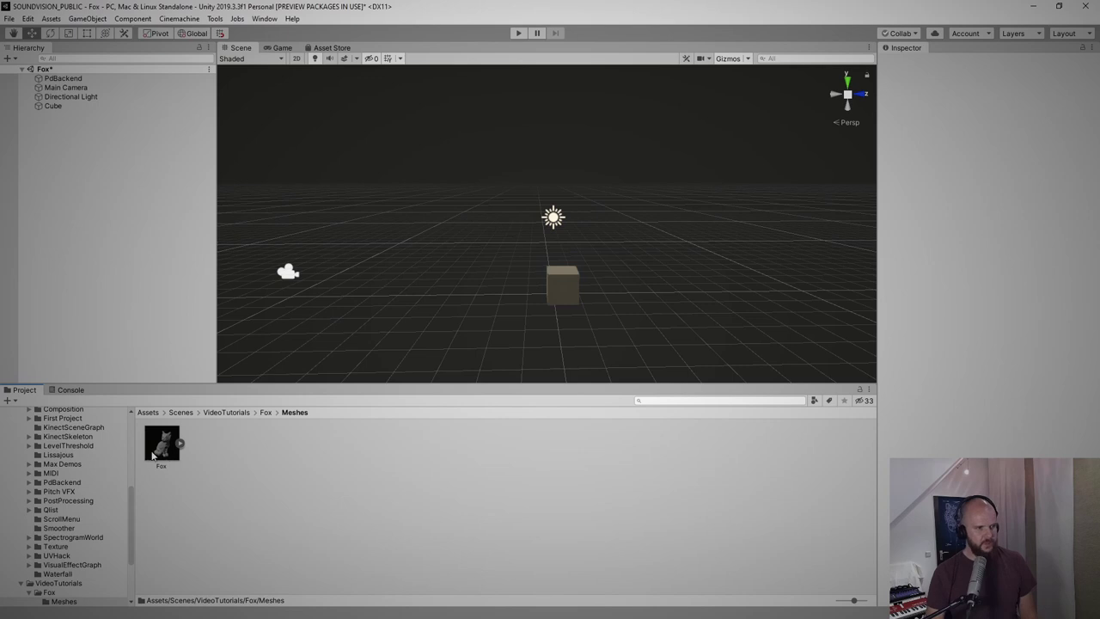
Step: Place the Fox mesh in the scene near the cube and frame the whole model
drag(152, 455, 516, 307)
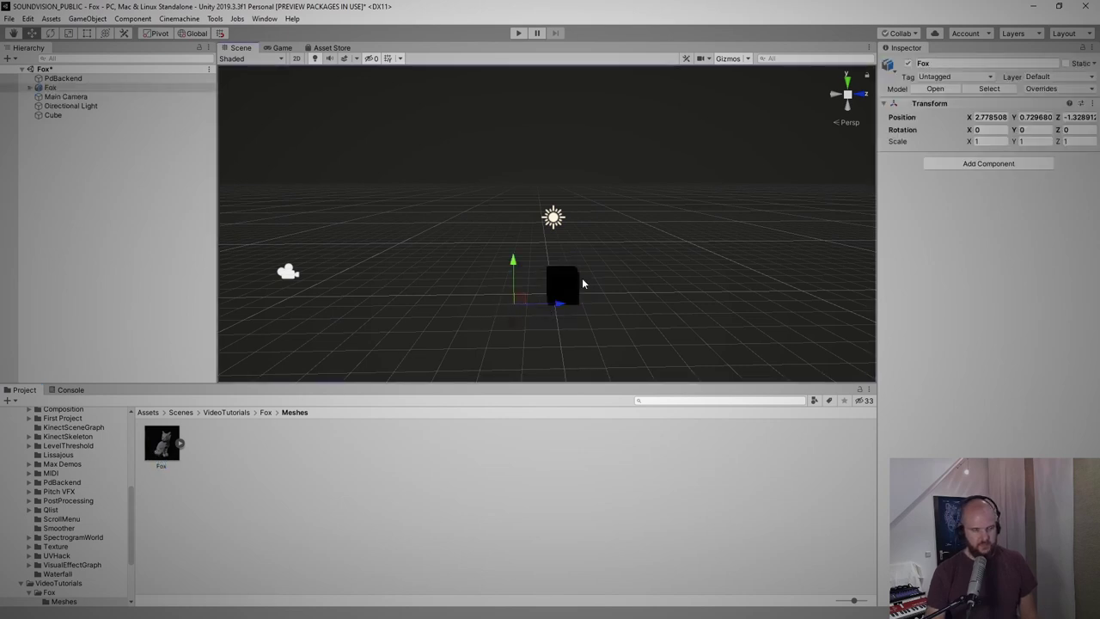
key(f)
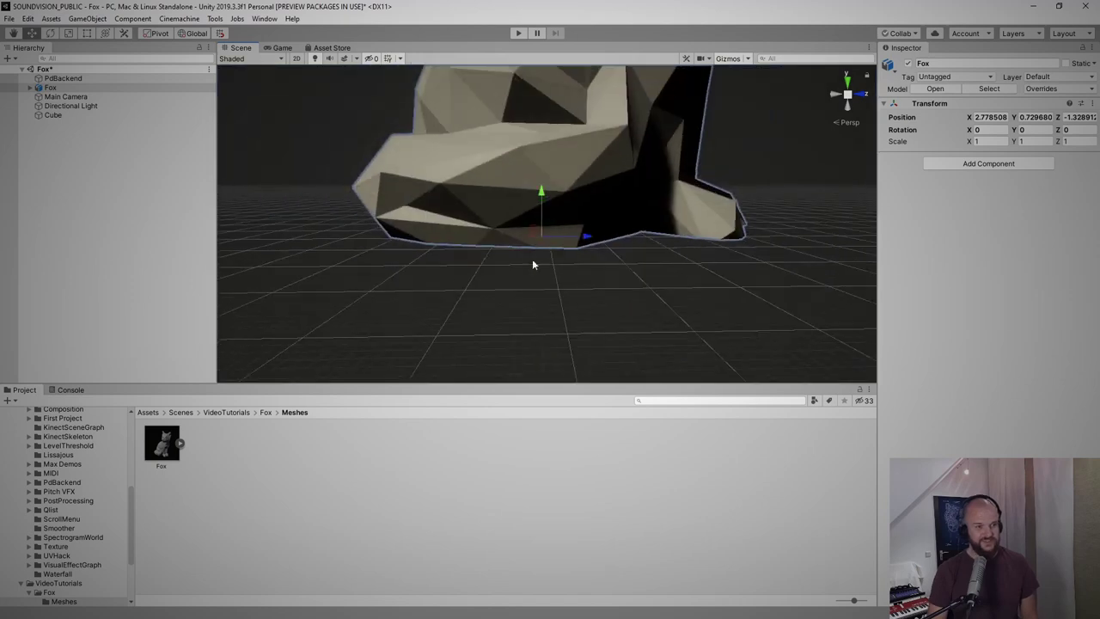
scroll(554, 329, down, 5)
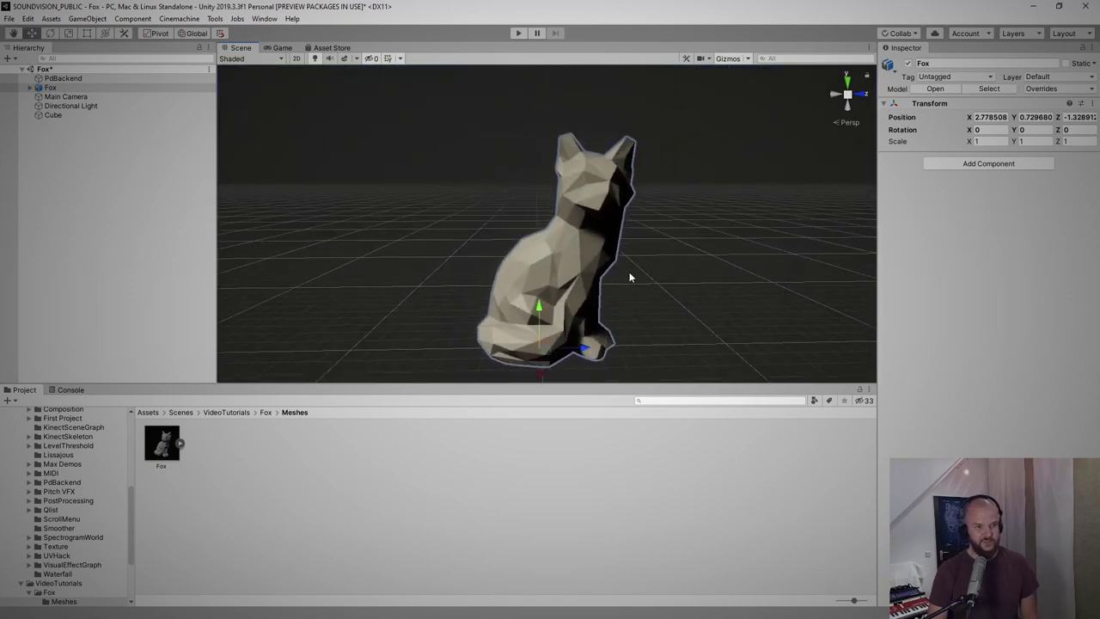
scroll(629, 277, down, 2)
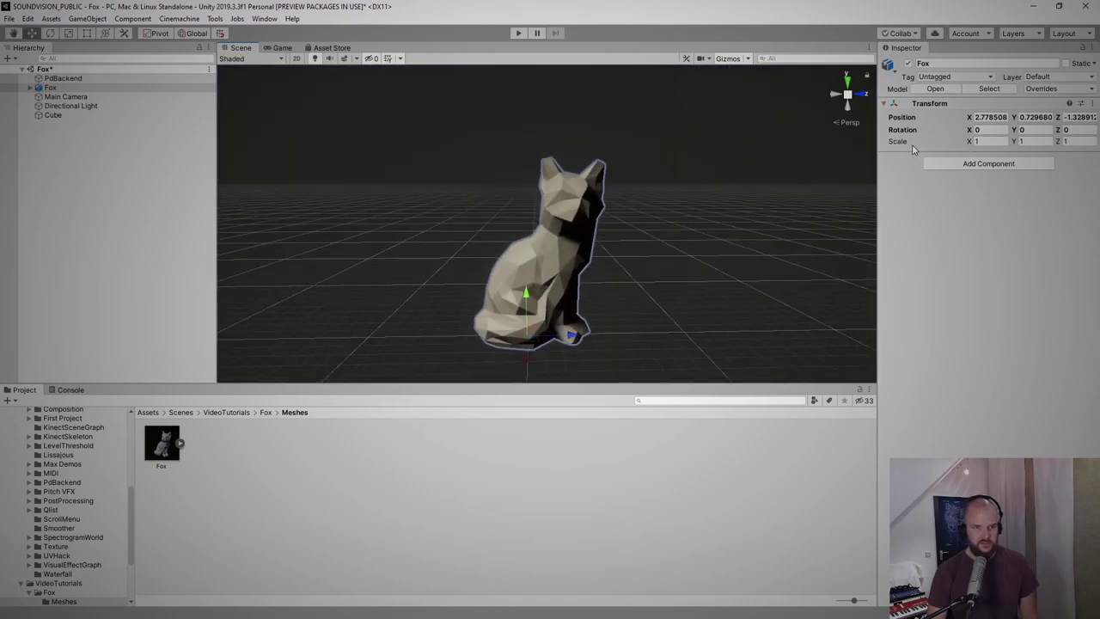
Step: Set the Fox's Transform scale to 0.005 on all three axes
text(0)
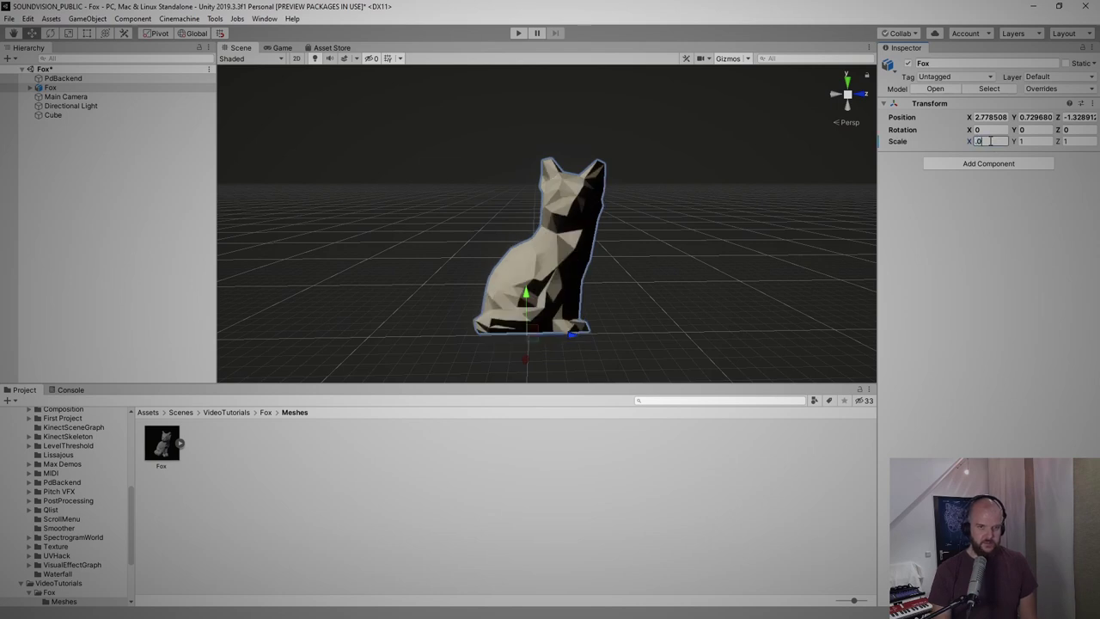
text(.005)
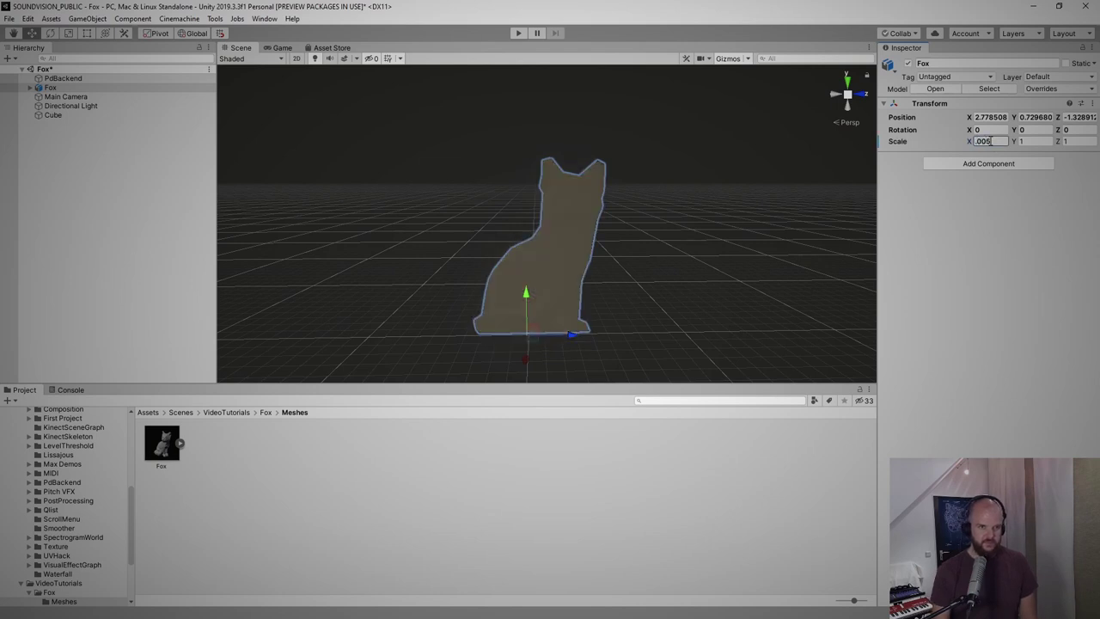
text(0.005)
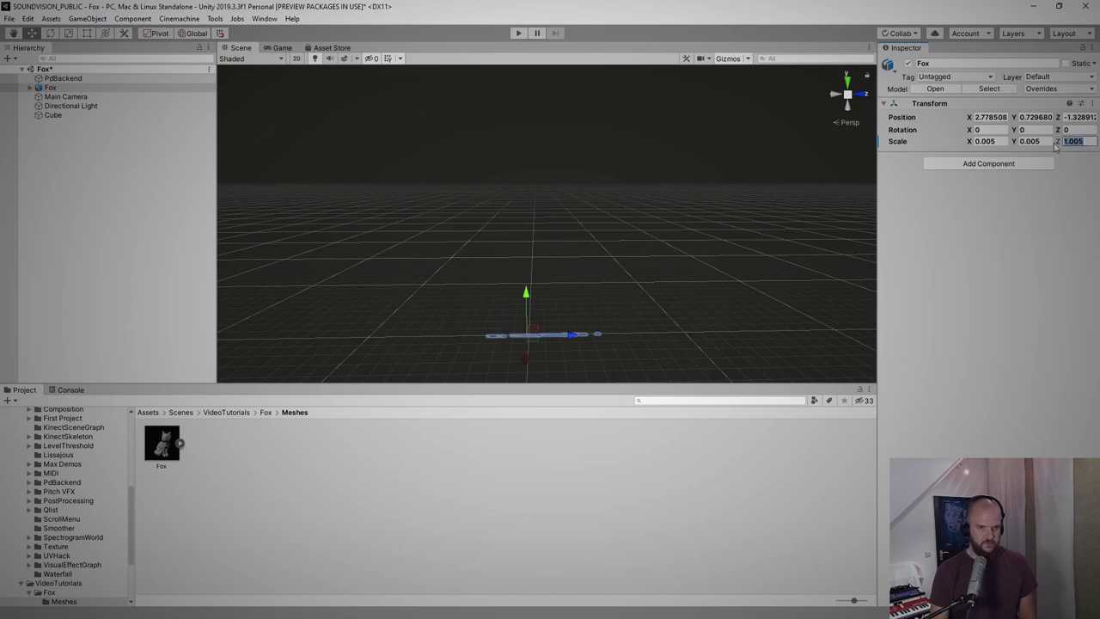
click(701, 325)
middle_drag(701, 324, 627, 275)
click(625, 274)
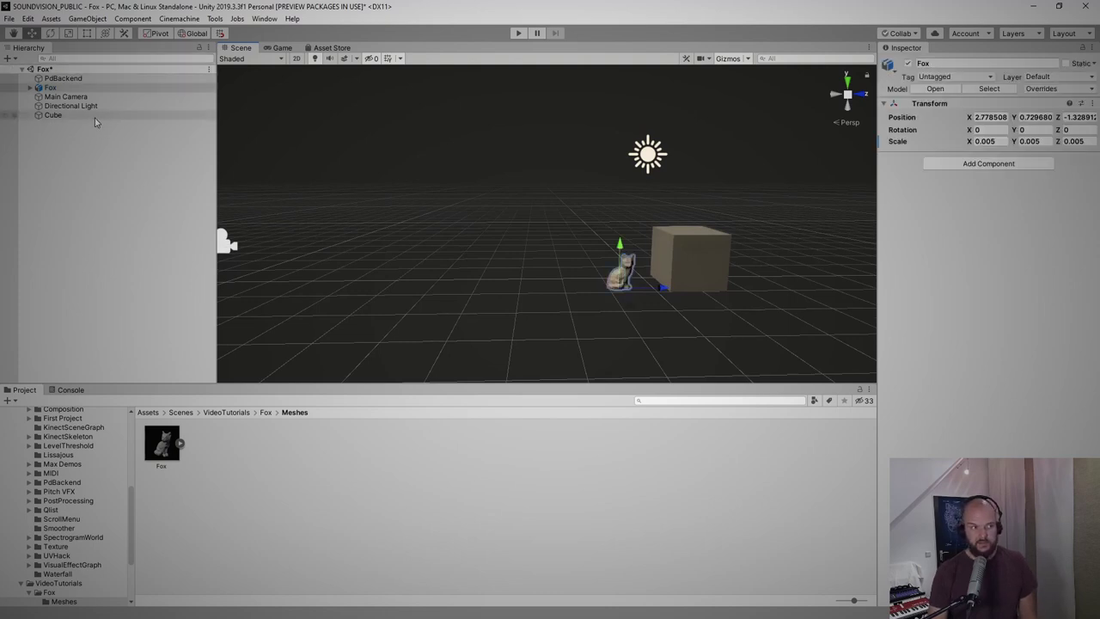
Step: Add the Pd Level Bind and Keijiro Bind components to the Fox
click(974, 163)
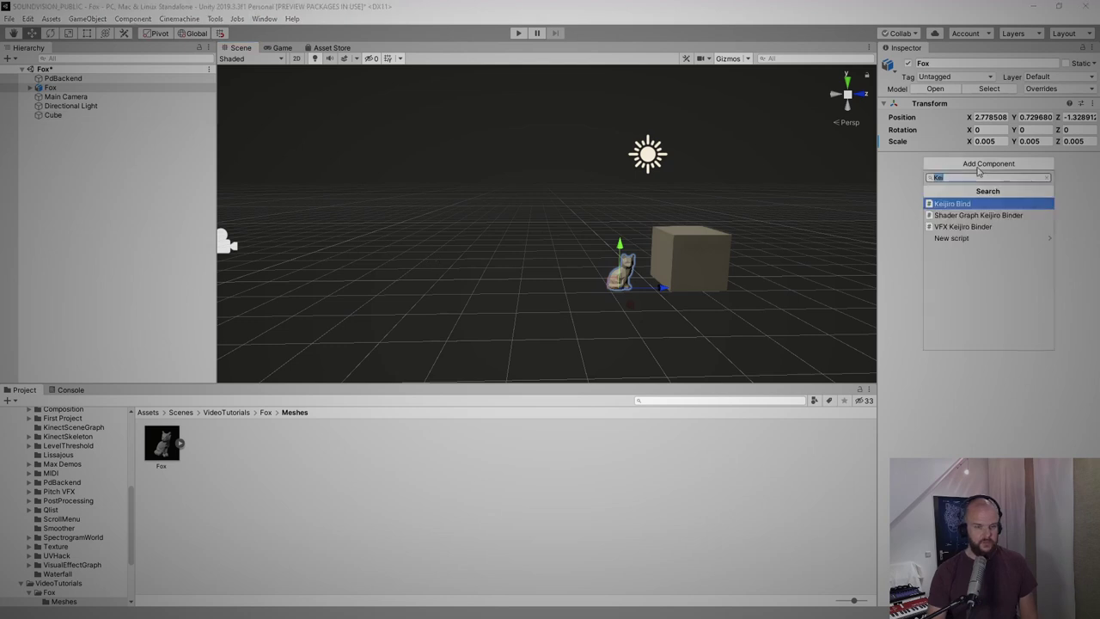
text(pd)
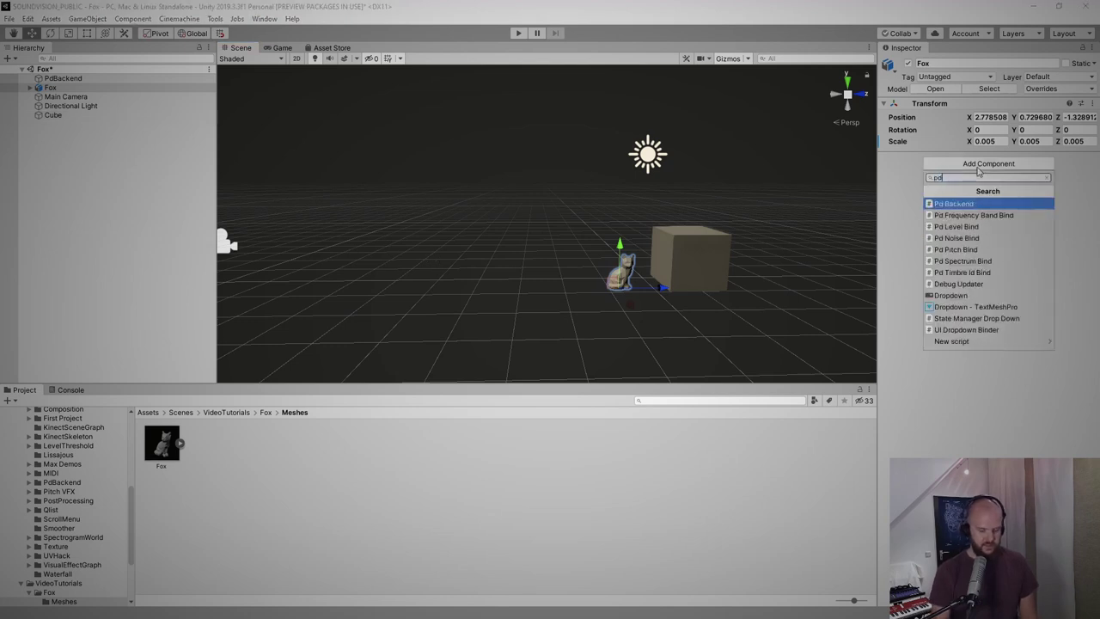
click(986, 226)
click(998, 284)
text(ke)
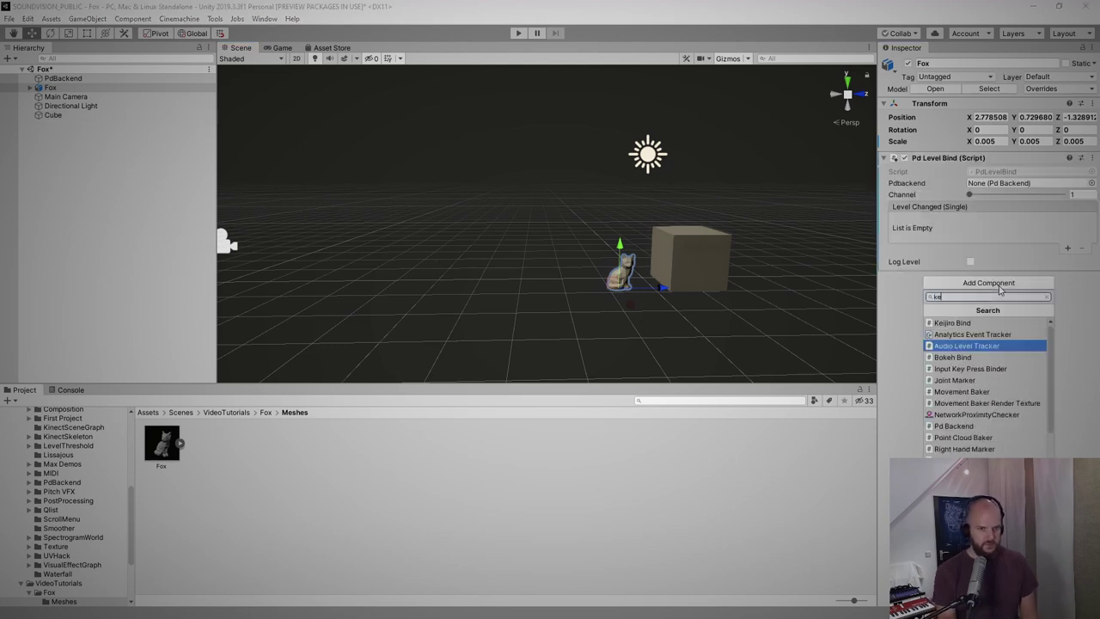
click(952, 322)
Step: Link the Fox's Level Changed event to its Keijiro Bind component, using the dynamic OnValueReceived function
drag(941, 276, 919, 233)
click(995, 222)
mouse_move(1001, 289)
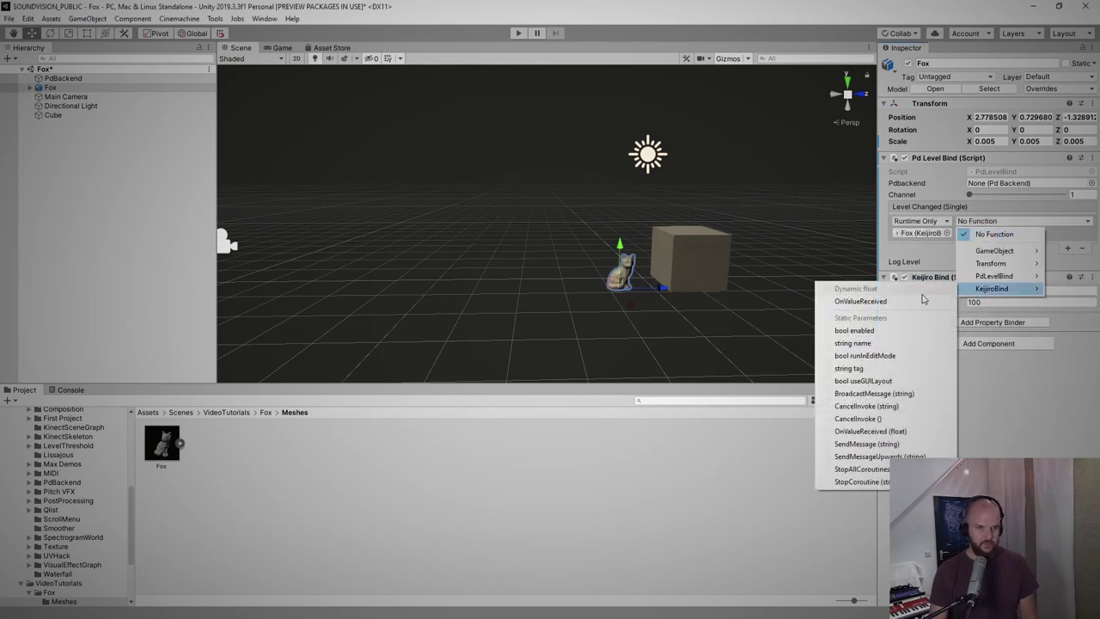
click(900, 303)
Step: Add an Euler Rotation property binder to the Fox's Keijiro Bind, targeting the Fox Transform's localRotation
click(967, 323)
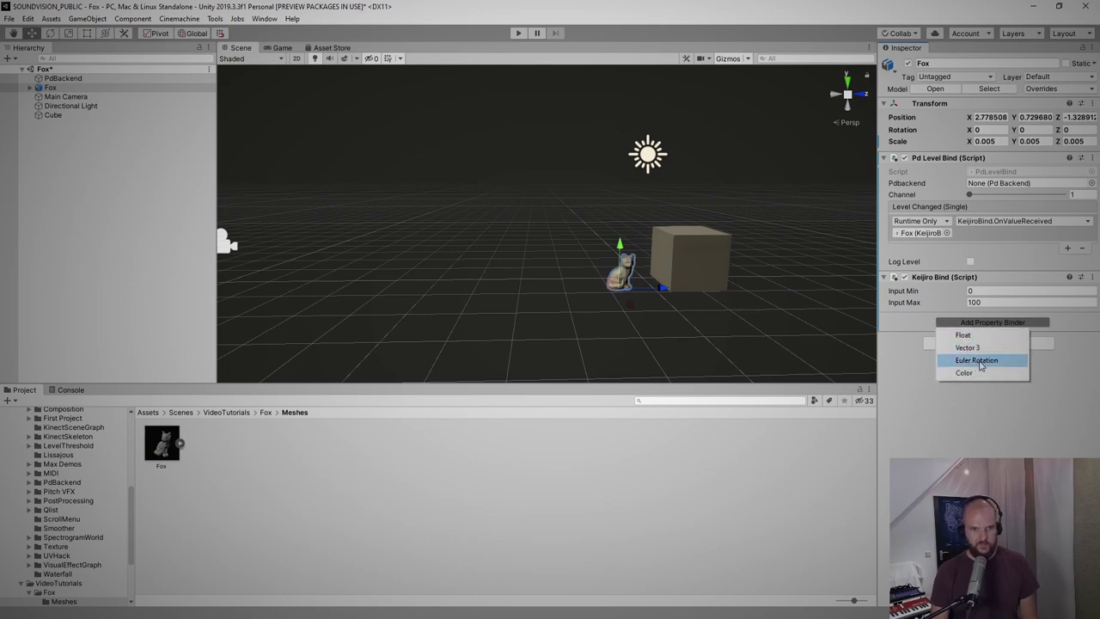
click(976, 360)
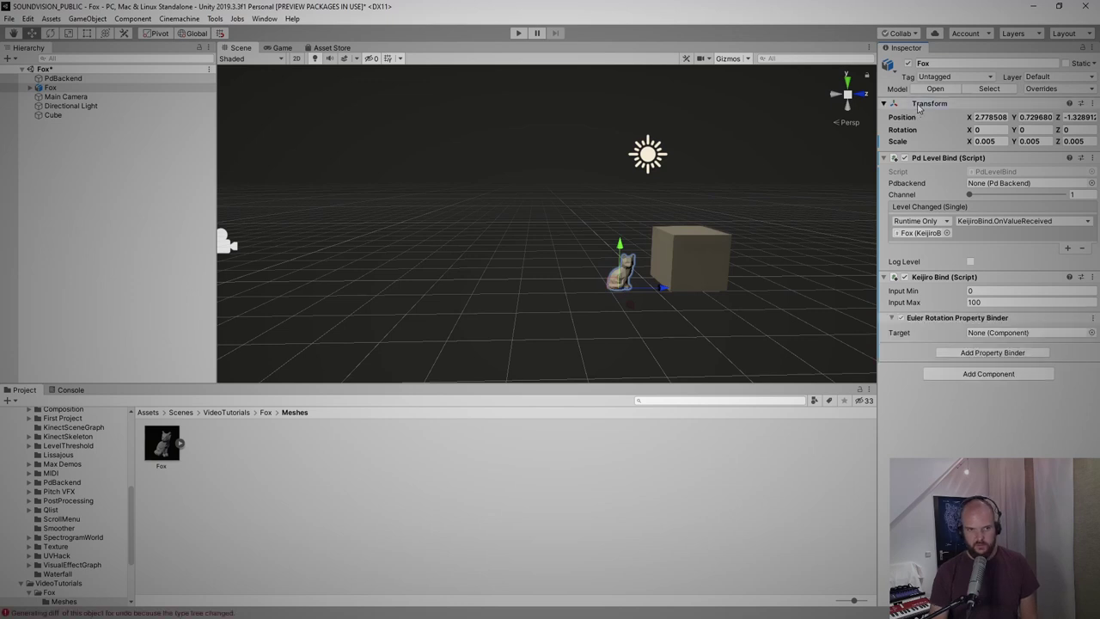
drag(999, 313, 1001, 340)
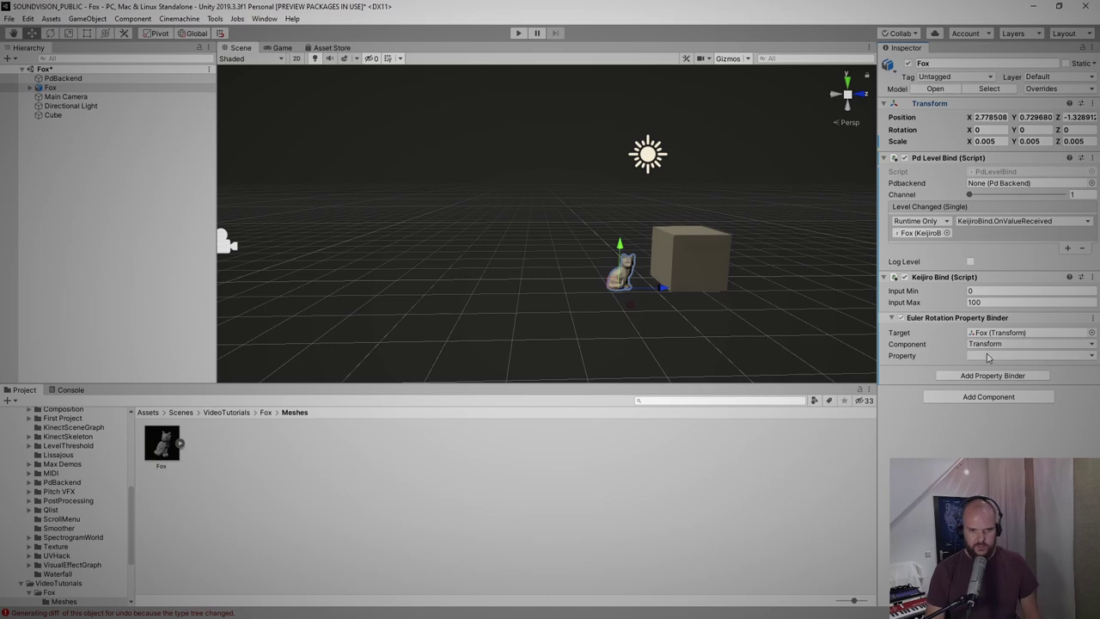
click(988, 355)
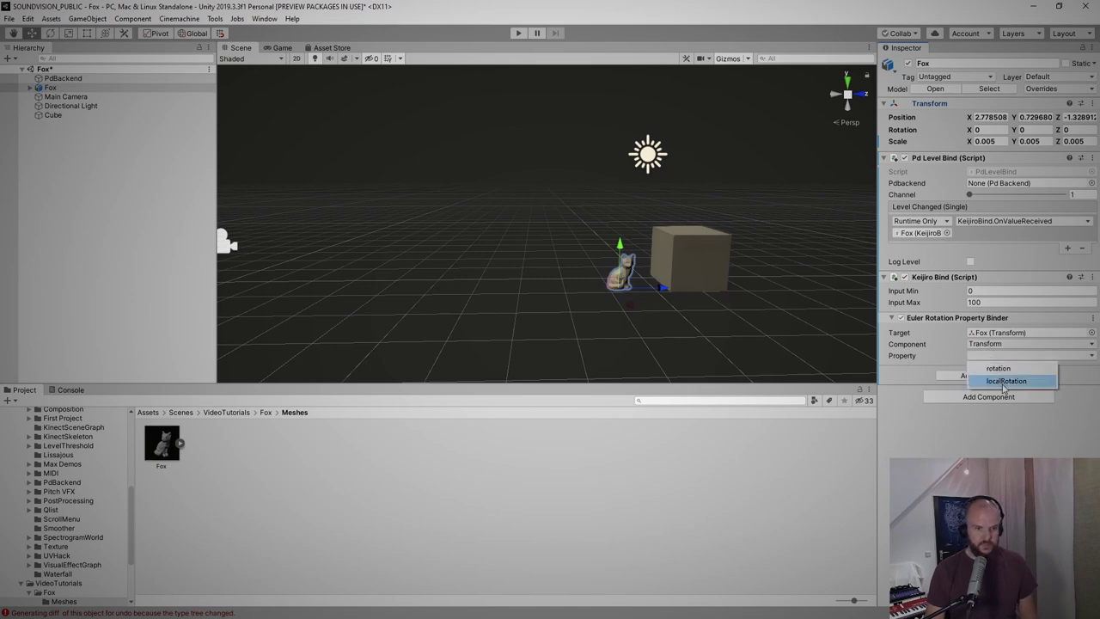
click(1003, 382)
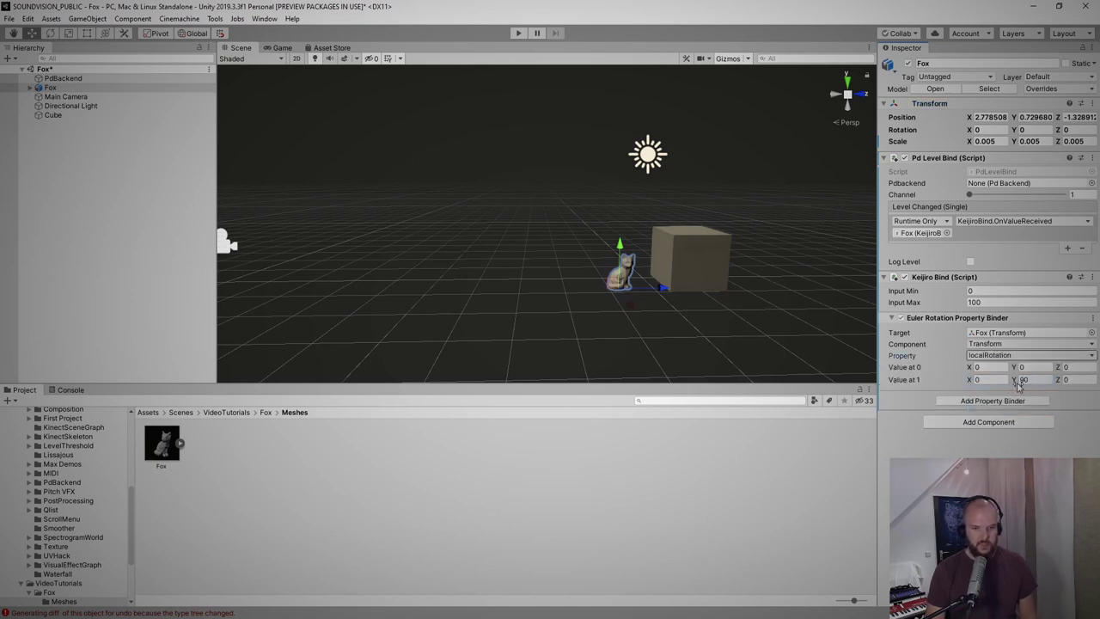
Step: Set the rotation binder's Value at 1 to 0 on Y and 100 on Z, and test the scene in Play mode
click(1034, 379)
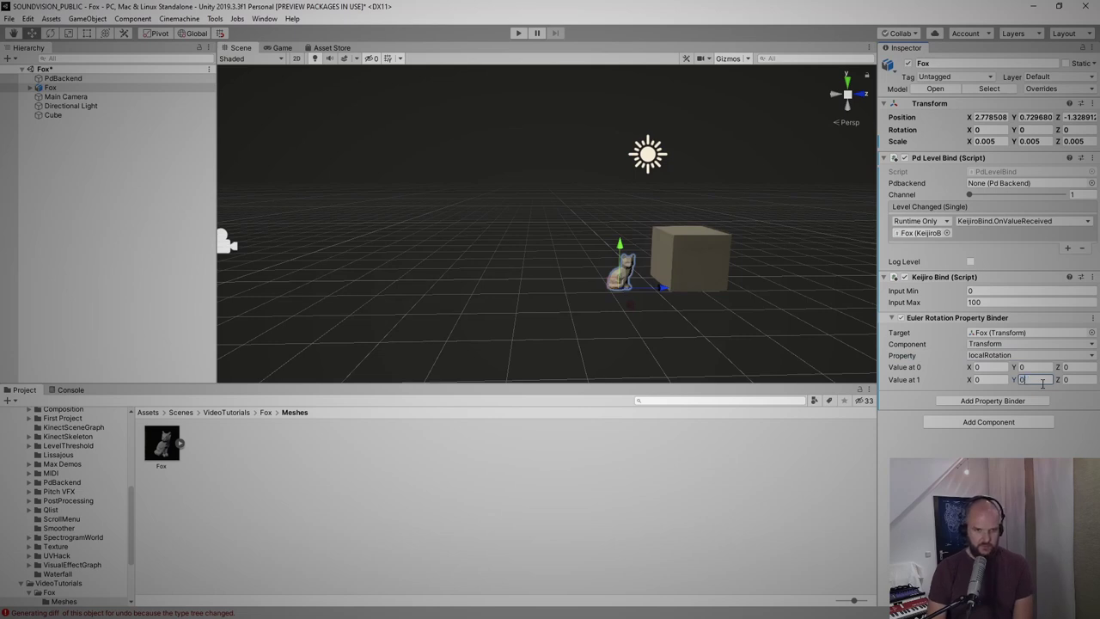
click(1073, 380)
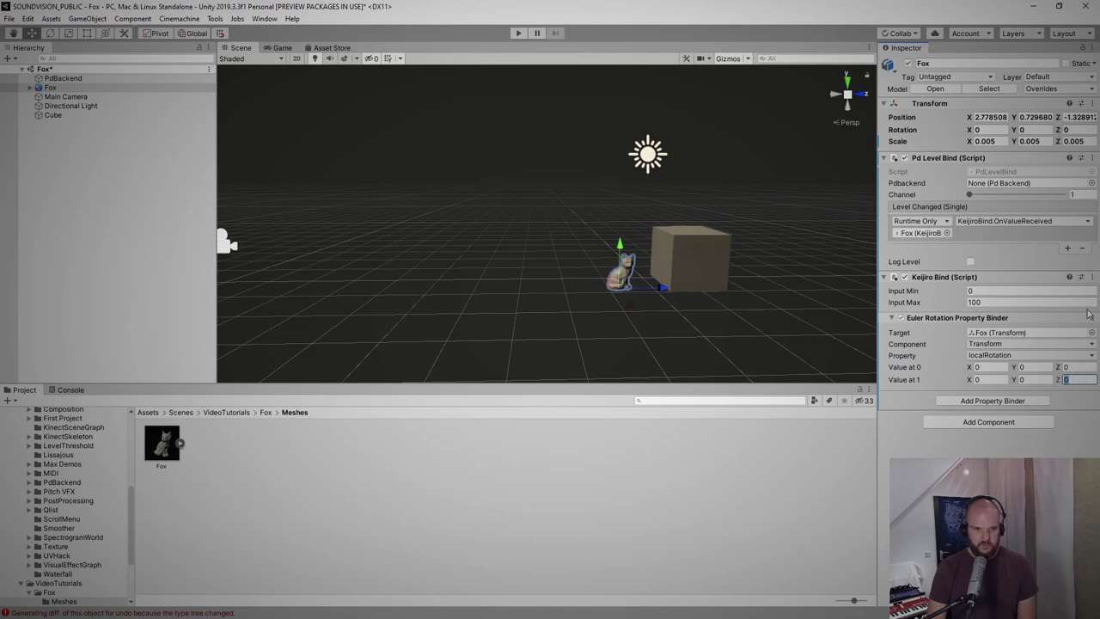
click(518, 33)
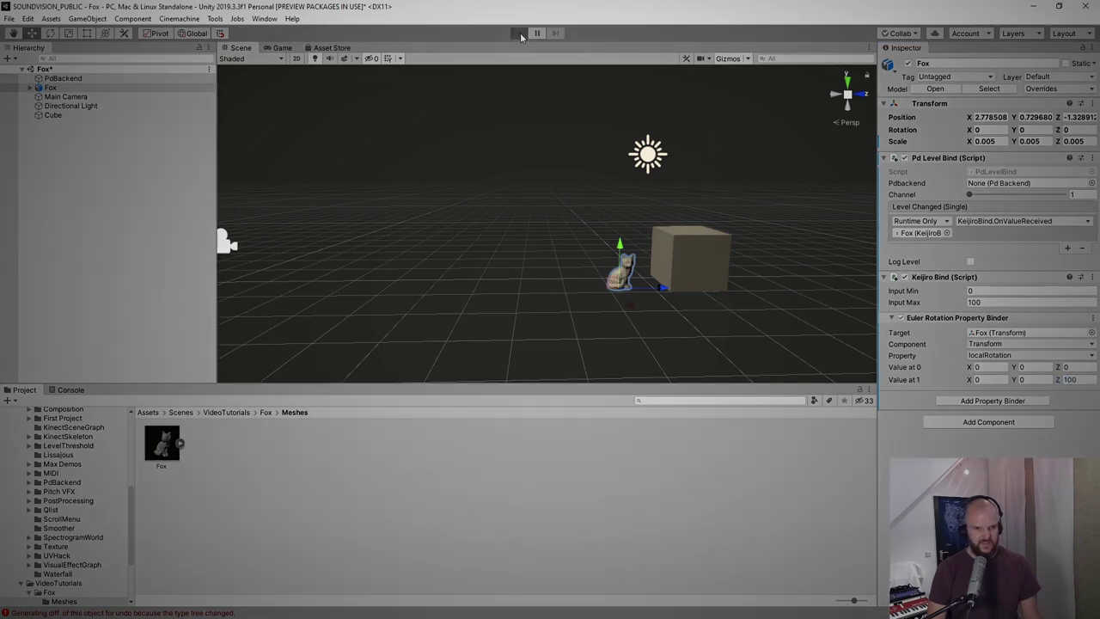
Step: Exit Play mode, assign PdBackend to the Fox's Pd Level Bind and set its channel to 16
click(518, 33)
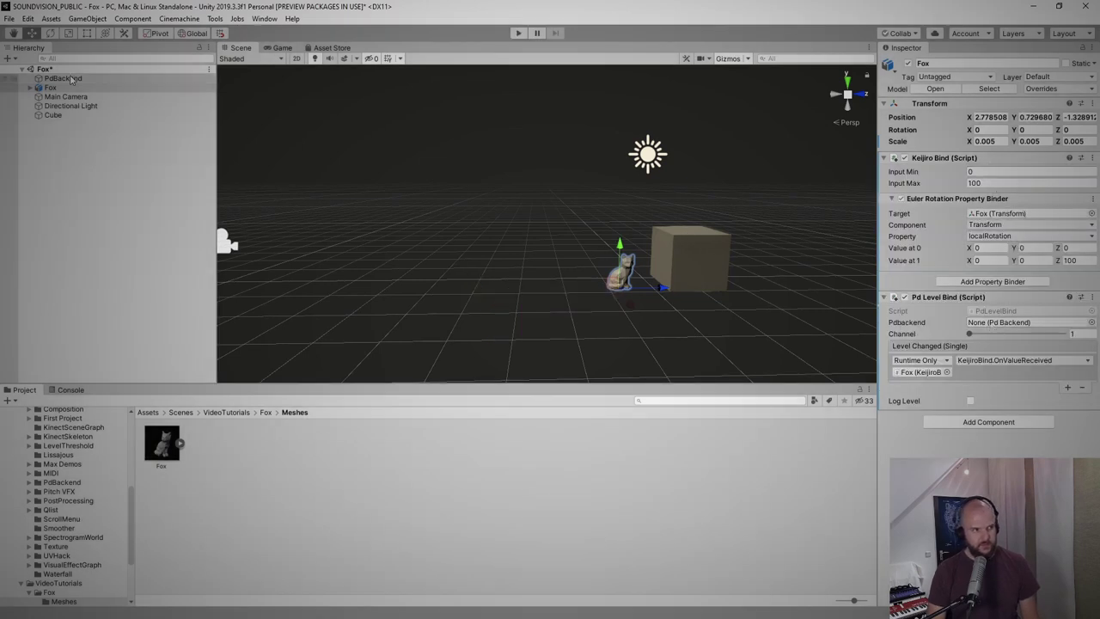
drag(65, 78, 794, 206)
drag(968, 297, 1014, 322)
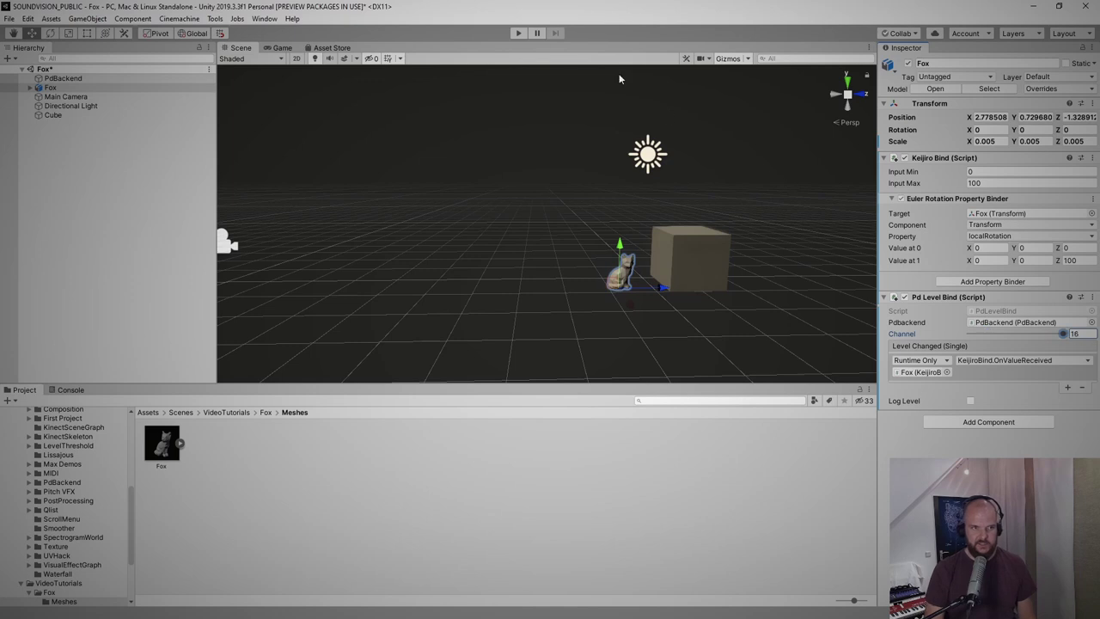
Step: Run the scene and examine the fox's audio-driven rotation up close in the Scene view
click(518, 33)
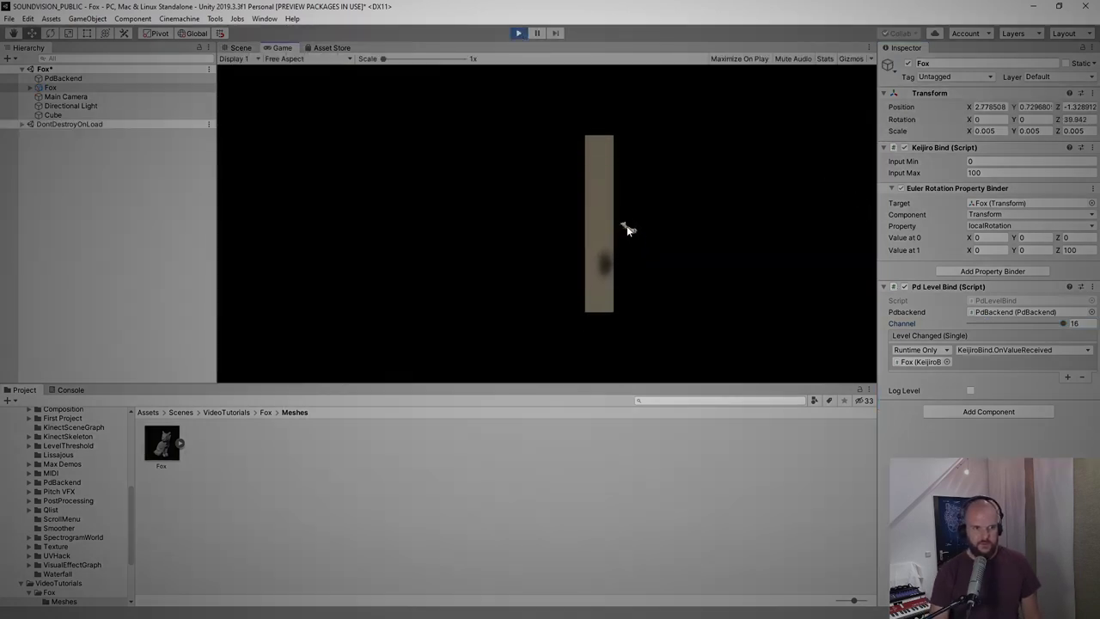
click(240, 47)
alt+drag(669, 201, 770, 322)
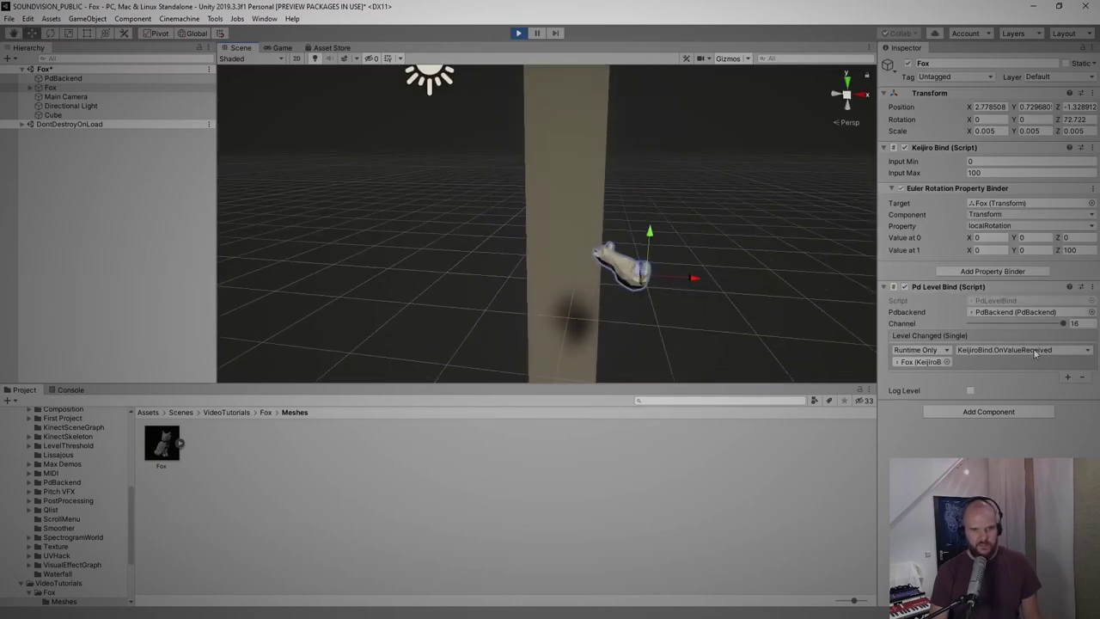
Step: While the scene runs, set the Fox rotation binder's Z to 0 for Value at 1 and -30 for Value at 0
click(1074, 249)
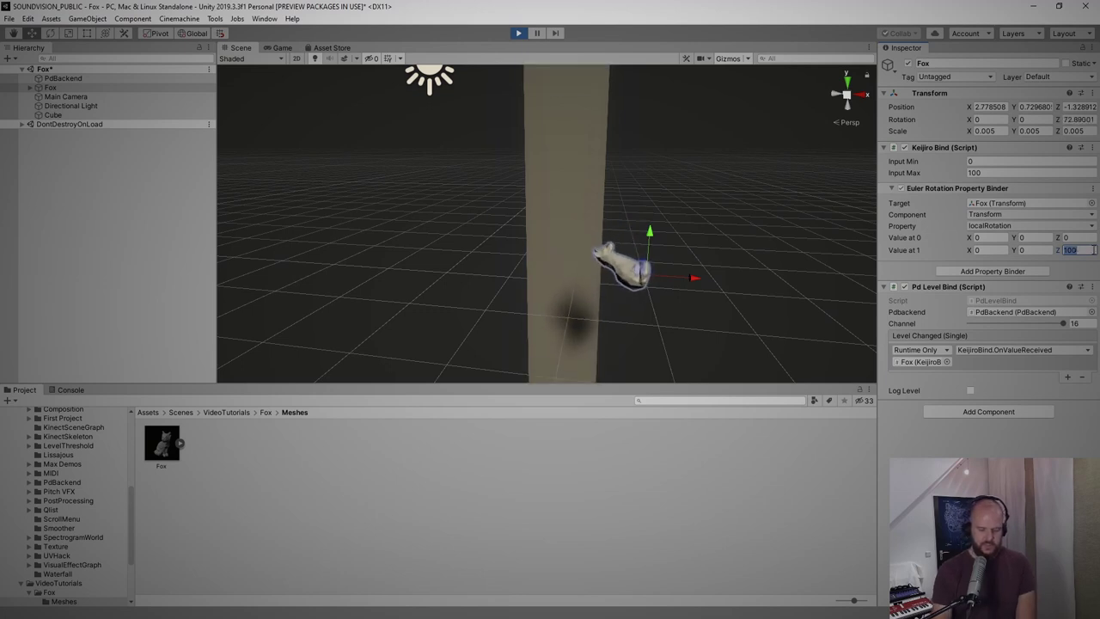
text(0)
click(1069, 238)
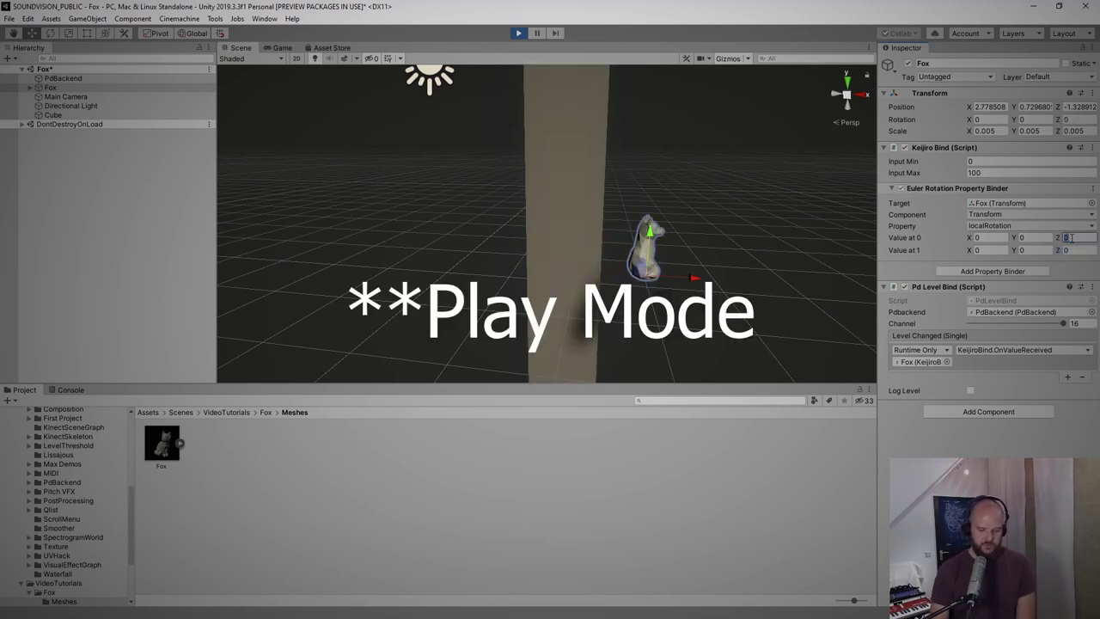
text(-100)
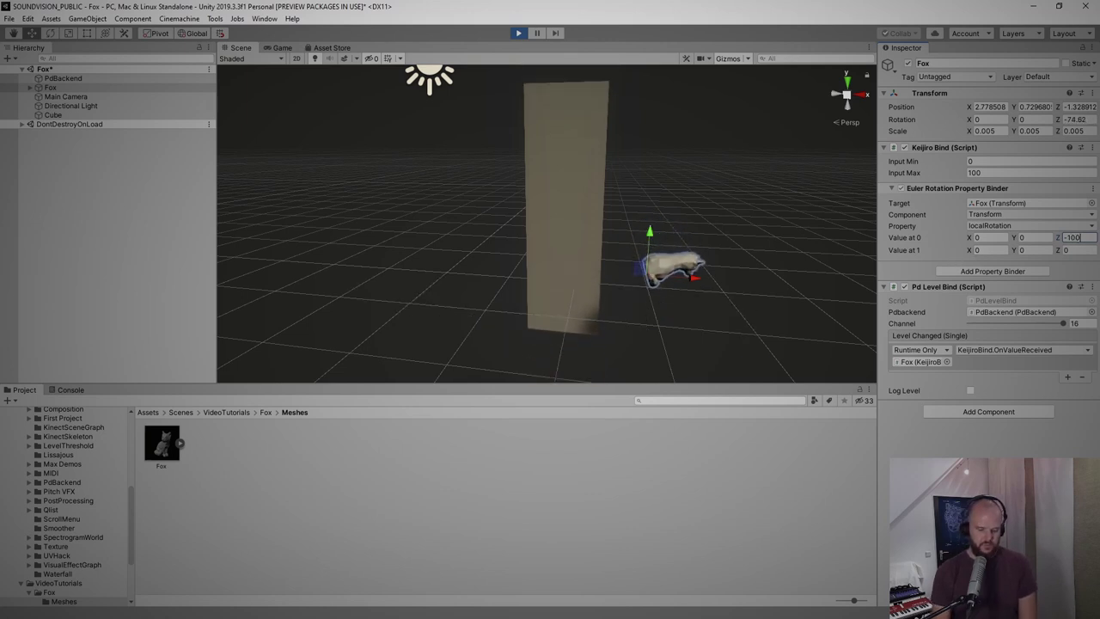
key(BackSpace)
key(BackSpace)
key(BackSpace)
text(30)
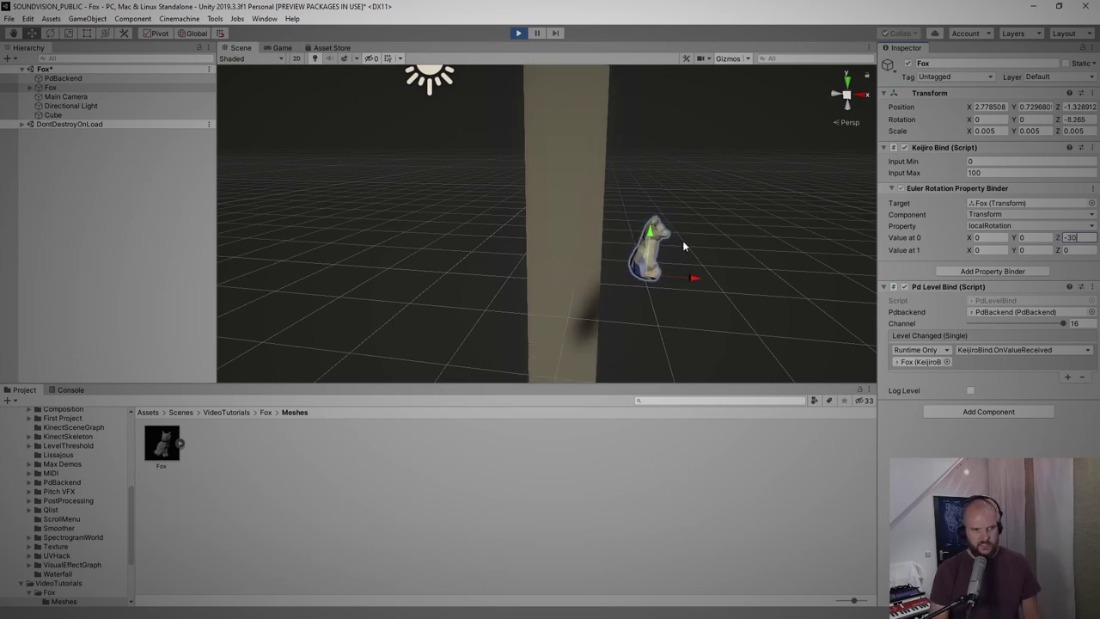
Step: Set the Fox's Pd Level Bind channel to 1 and check its movement beside the cube
right_drag(686, 252, 594, 311)
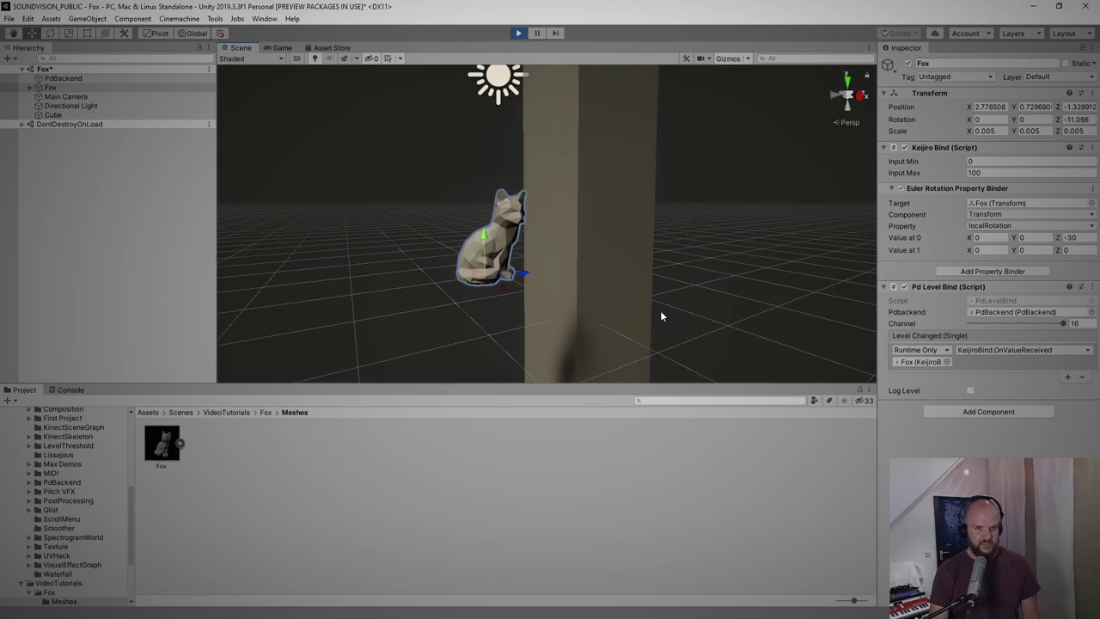
right_drag(660, 316, 631, 186)
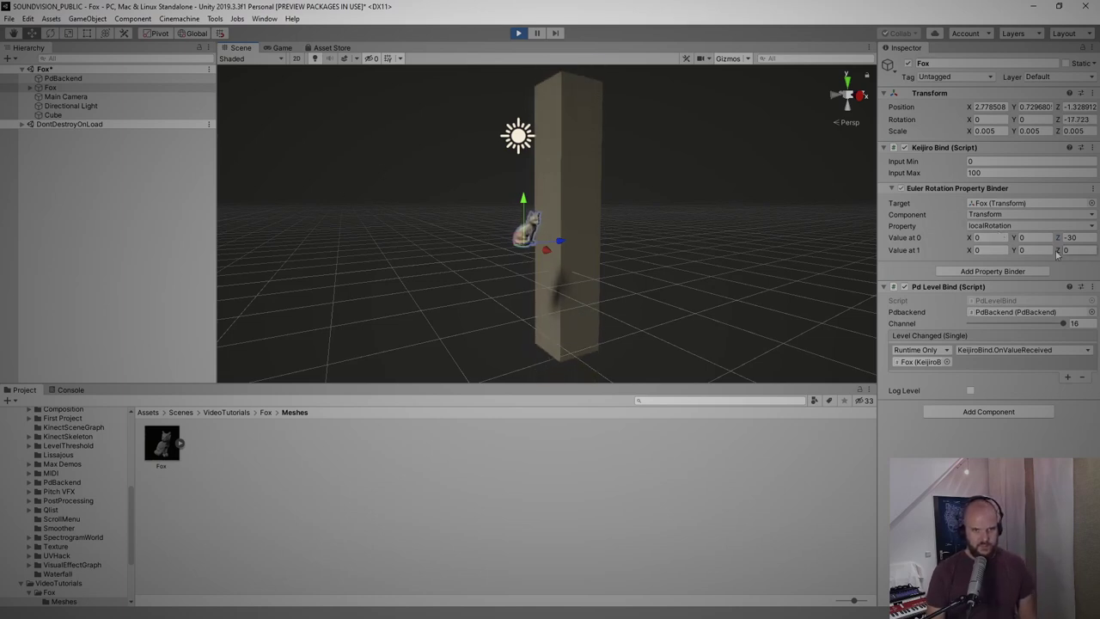
drag(1047, 327, 969, 326)
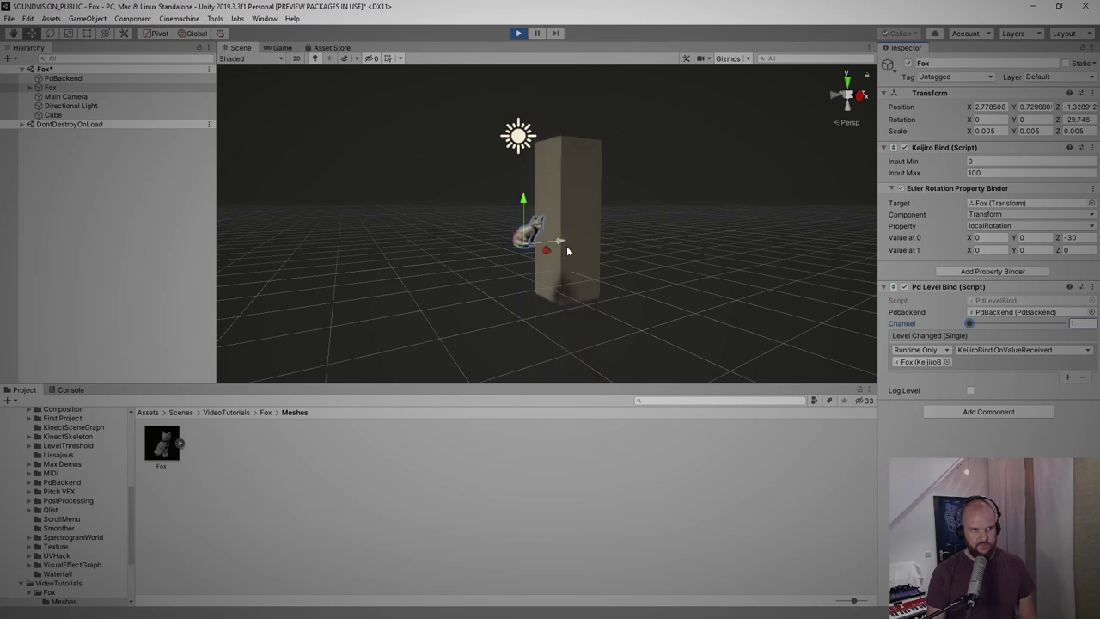
scroll(486, 247, up, 8)
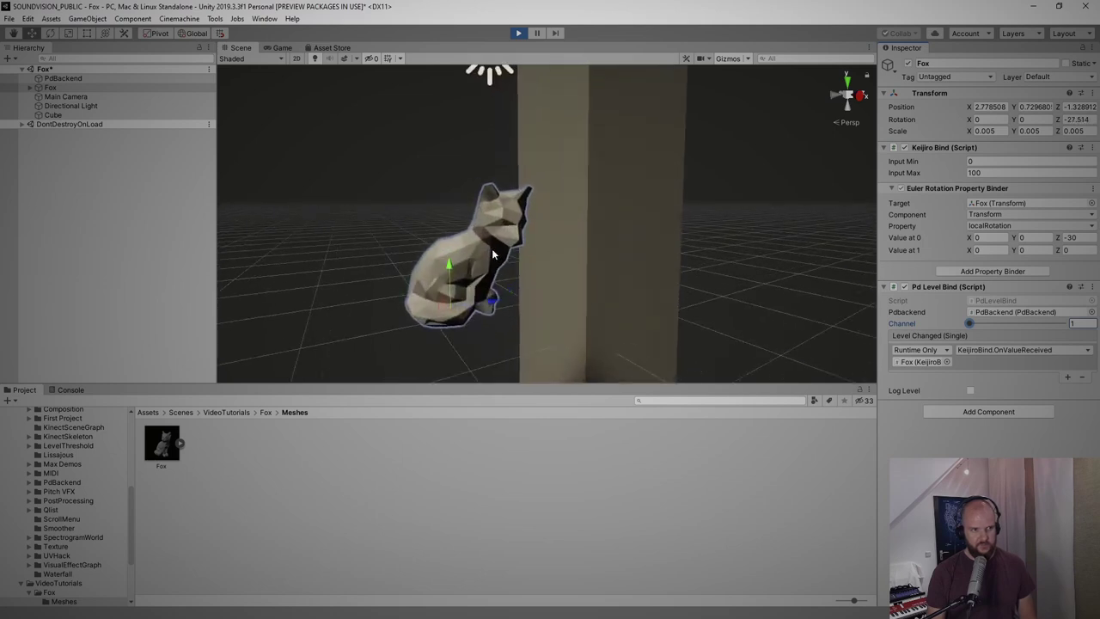
scroll(503, 249, down, 5)
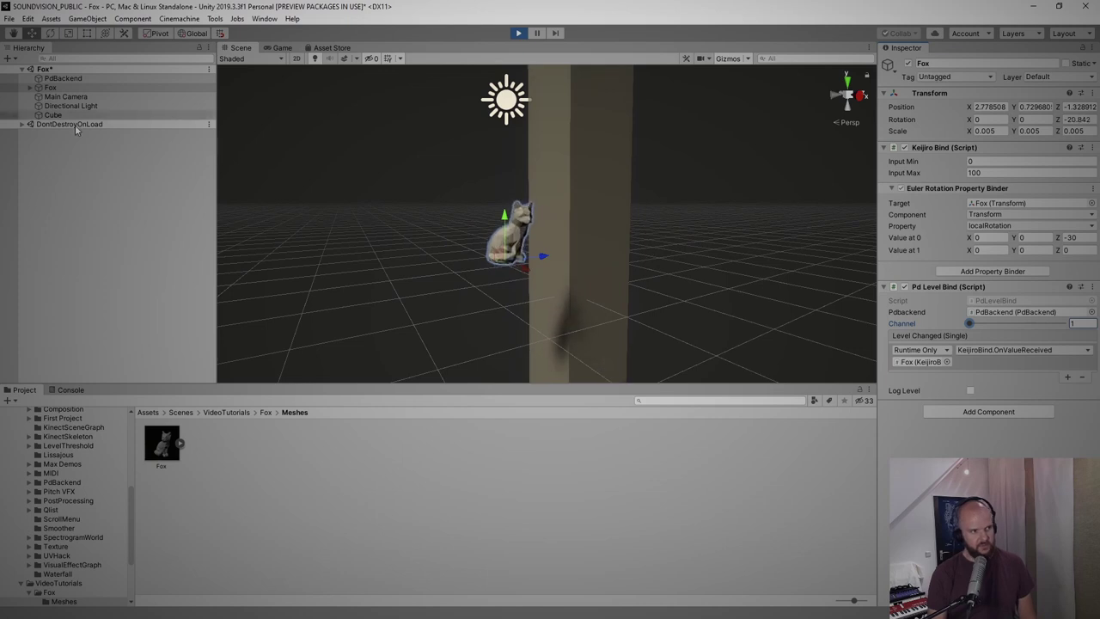
Step: Set the Cube's Pd Level Bind channel to 2 and check how it scales next to the fox
click(54, 114)
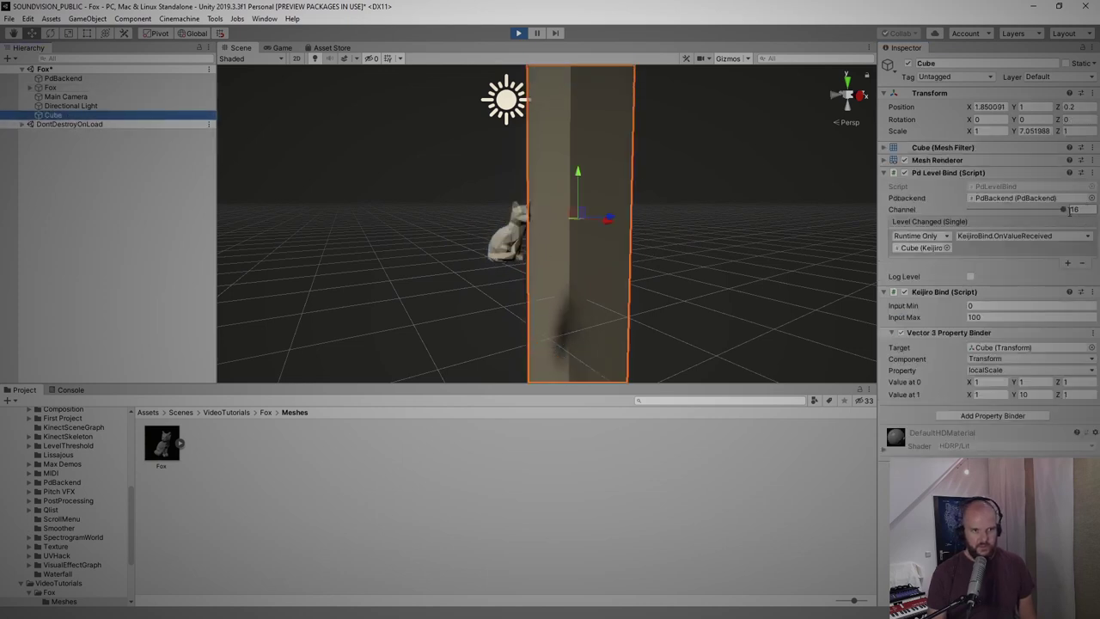
drag(1063, 209, 976, 212)
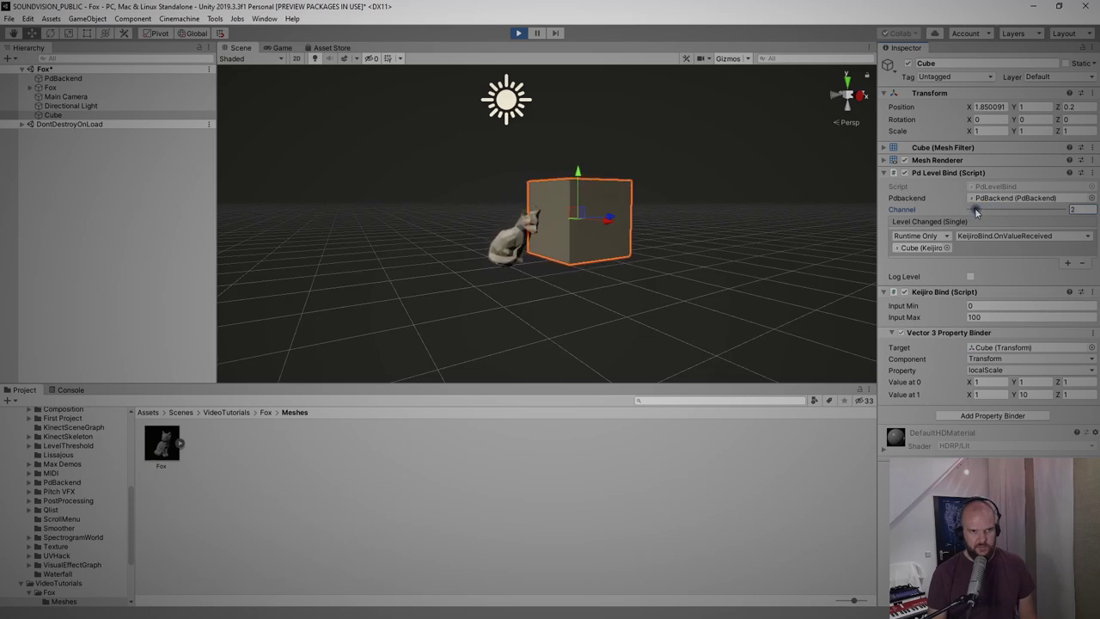
scroll(663, 213, down, 2)
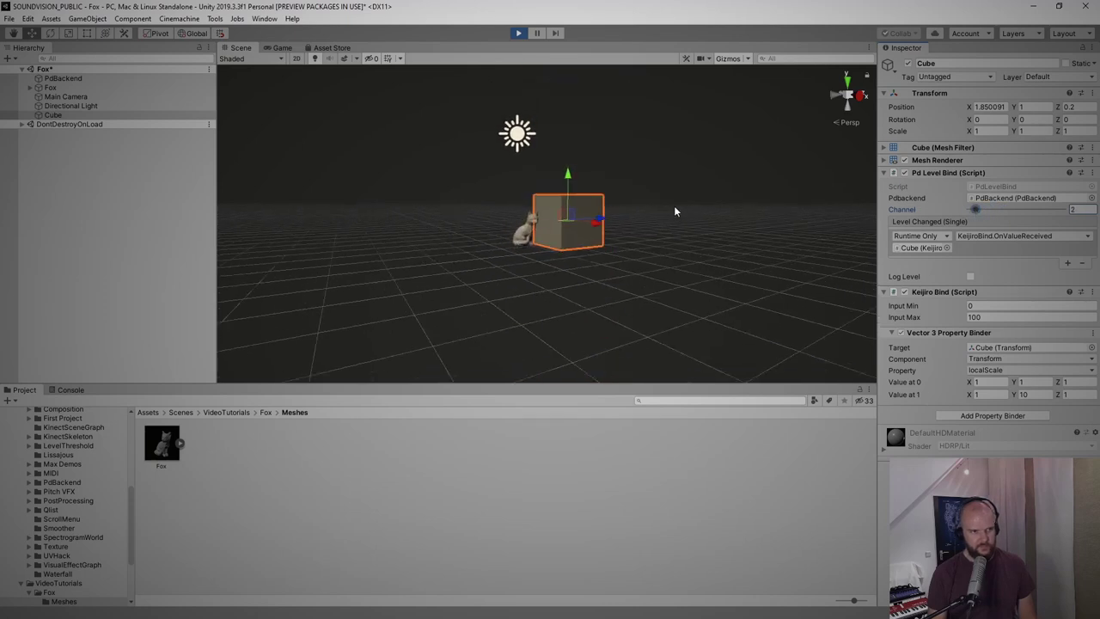
scroll(606, 246, up, 2)
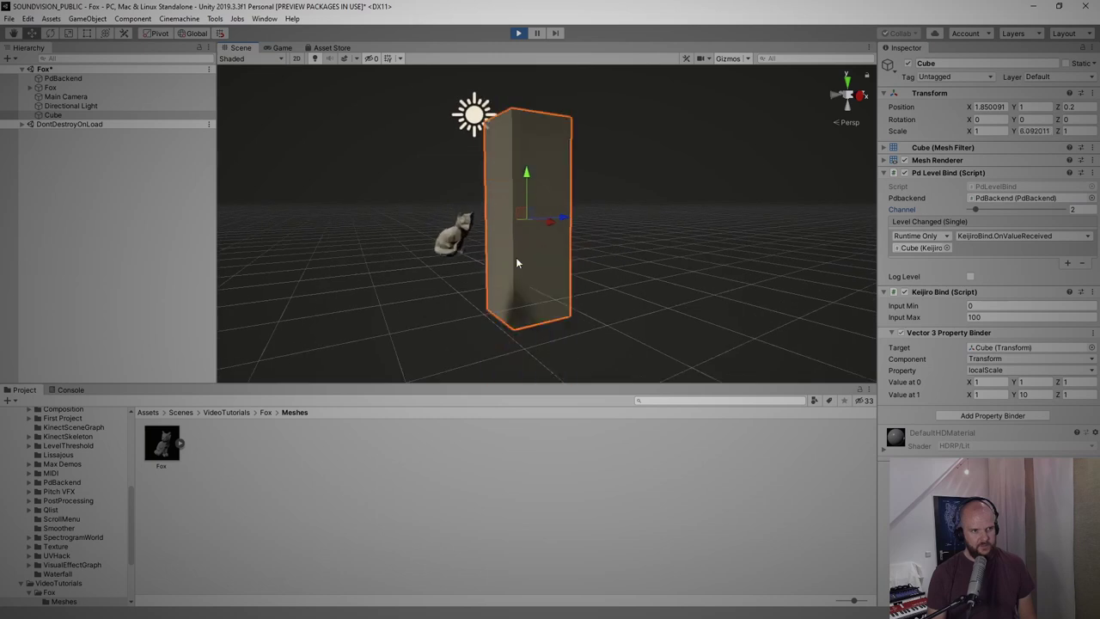
right_drag(519, 264, 568, 251)
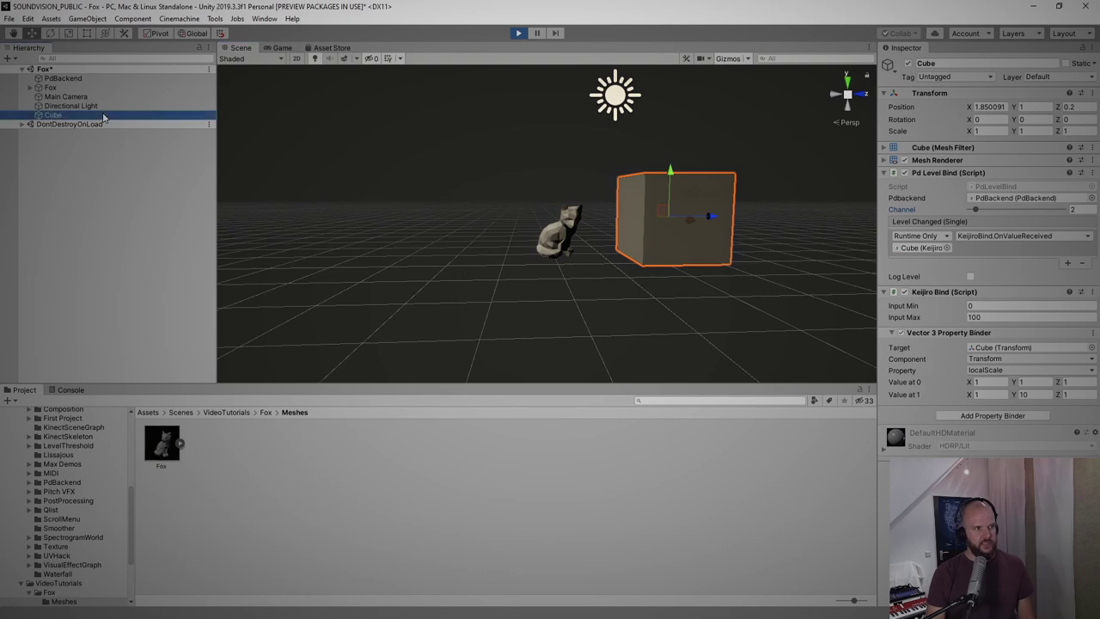
Step: Copy all scene objects in Play mode, exit Play mode, and replace the original objects with the pasted copies
shift+click(97, 78)
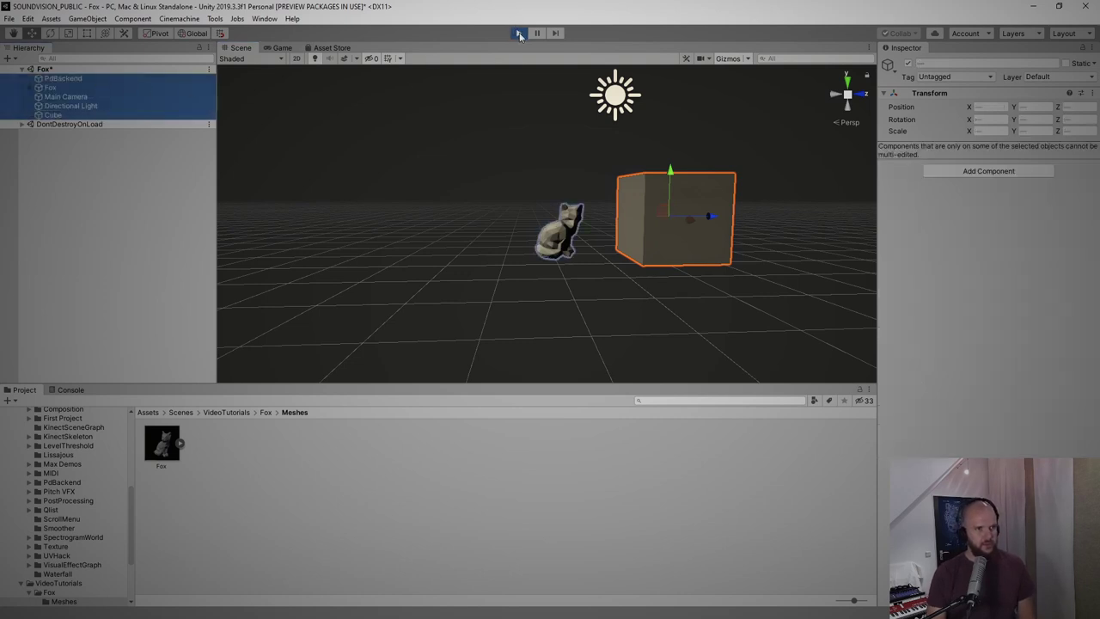
click(519, 34)
click(518, 33)
shift+click(76, 77)
key(Delete)
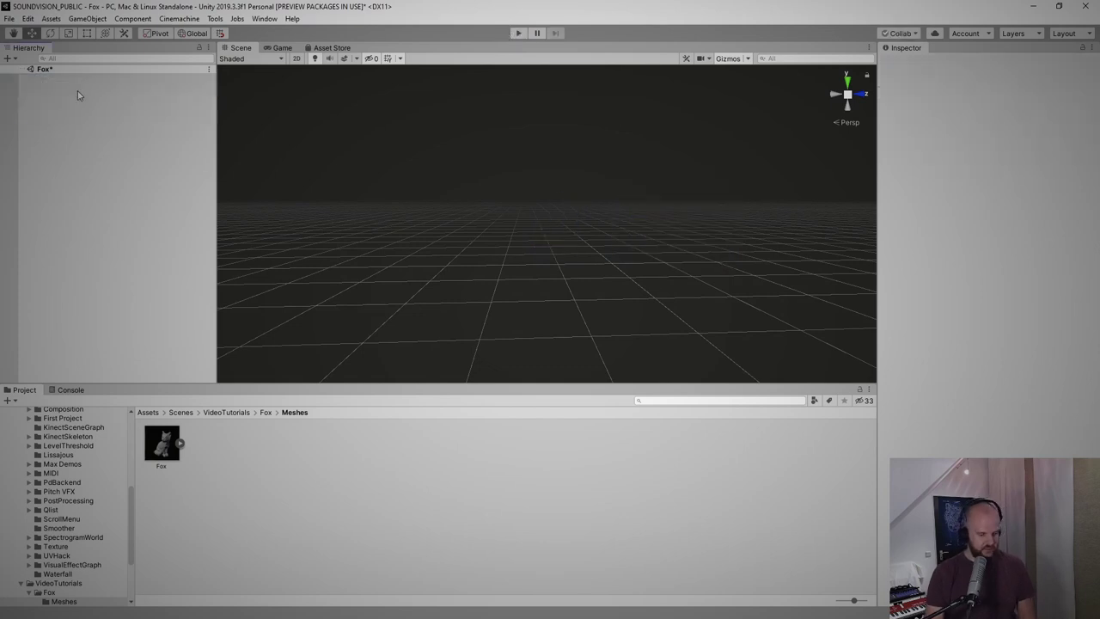
key(ctrl+z)
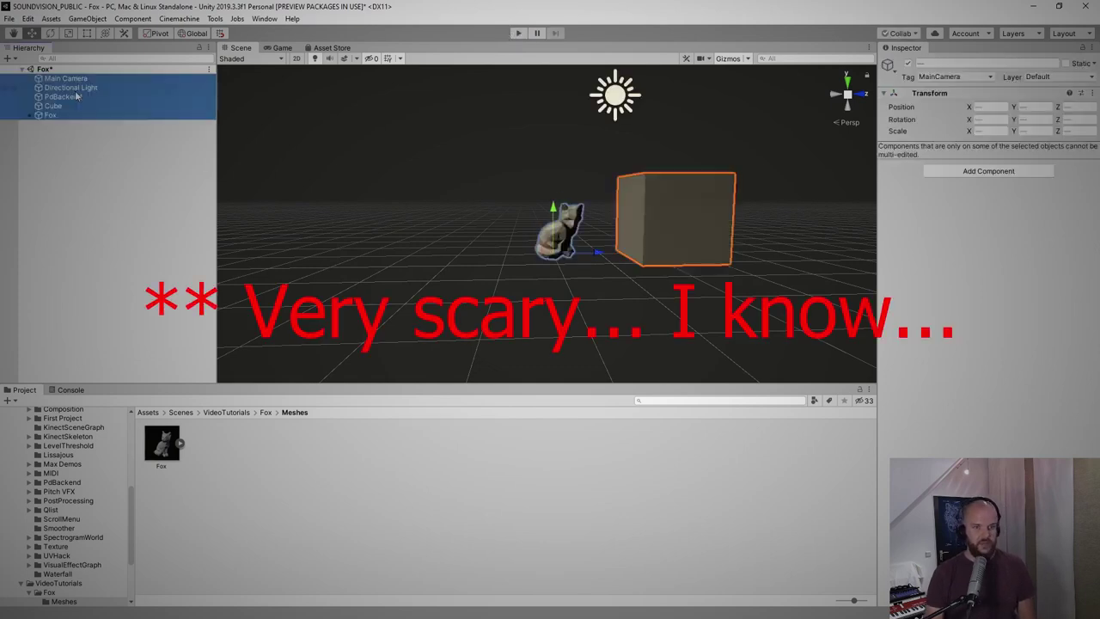
click(92, 134)
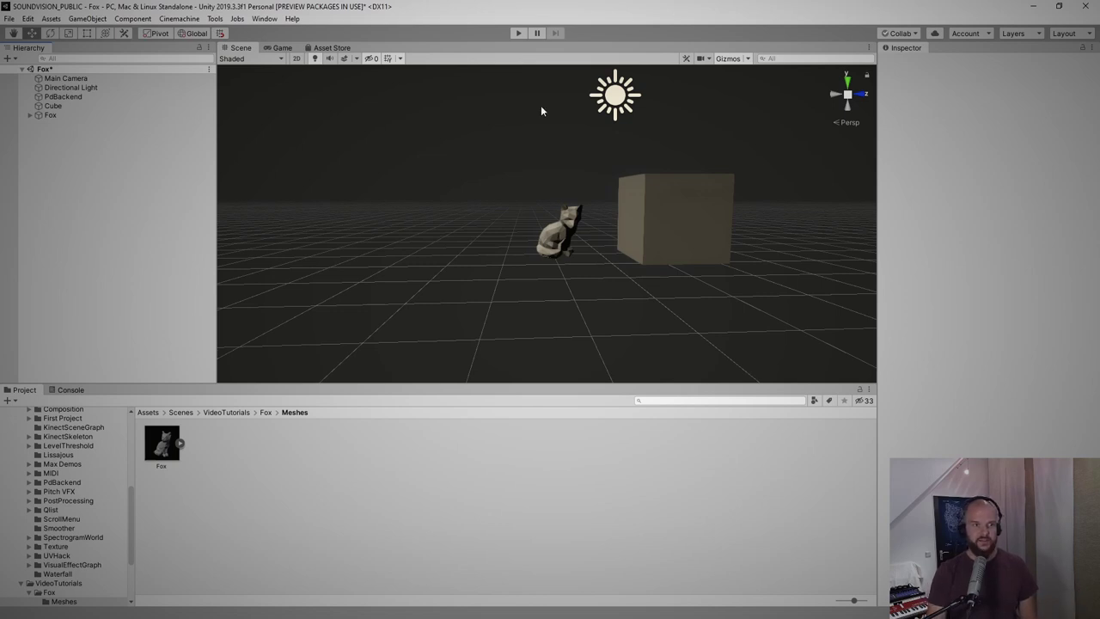
Step: Run the scene again and examine the fox and cube reacting to the audio from several angles in the Scene view
click(518, 33)
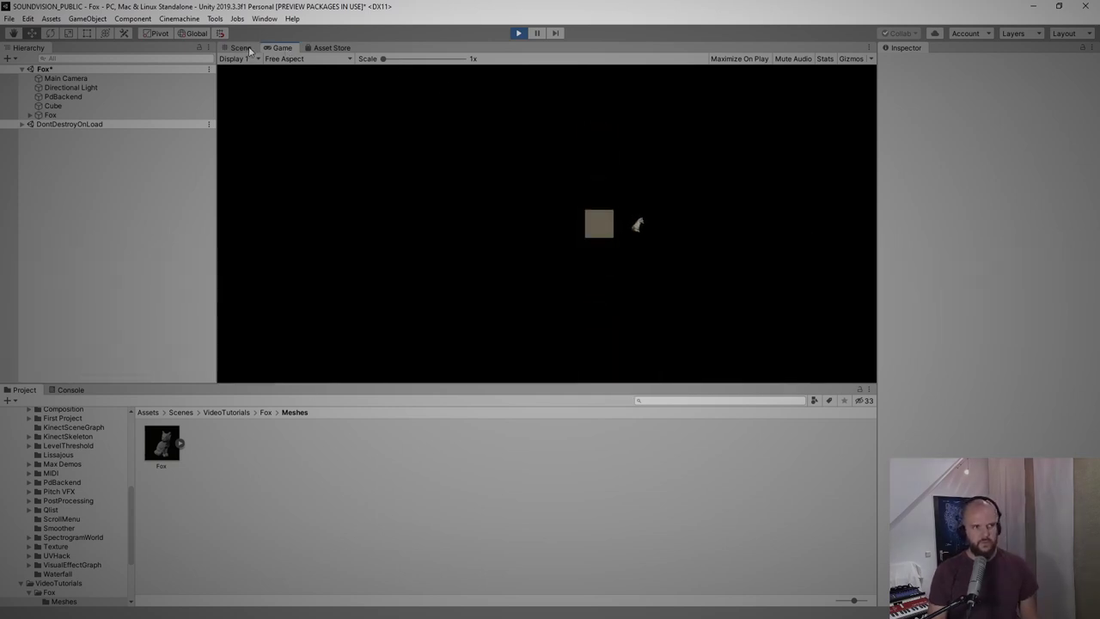
click(245, 48)
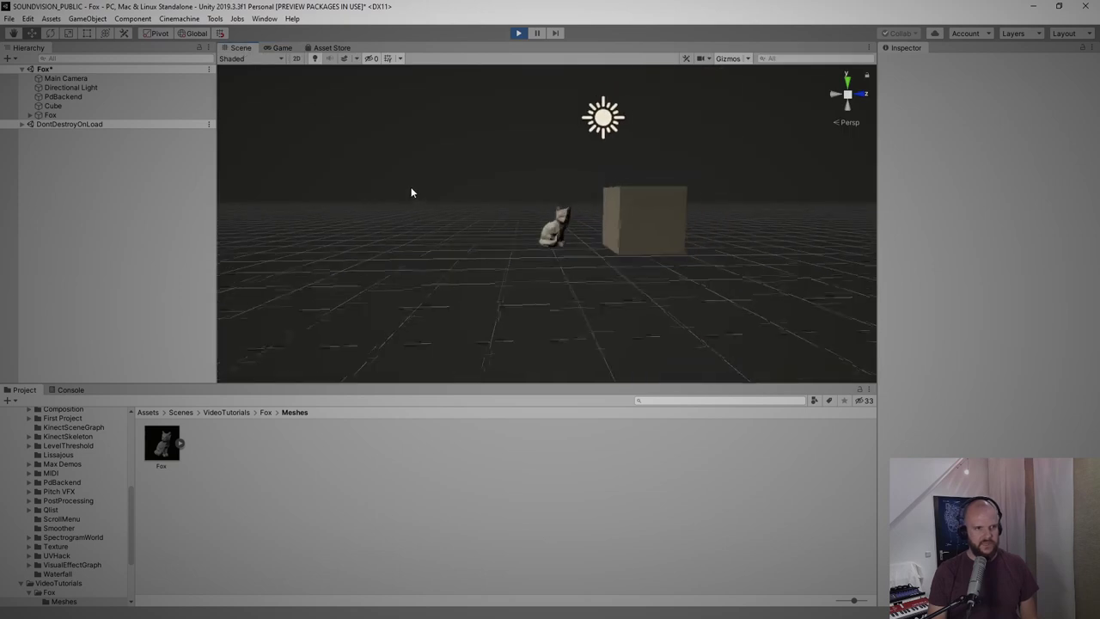
right_drag(410, 186, 514, 247)
scroll(501, 221, down, 3)
alt+drag(577, 235, 513, 209)
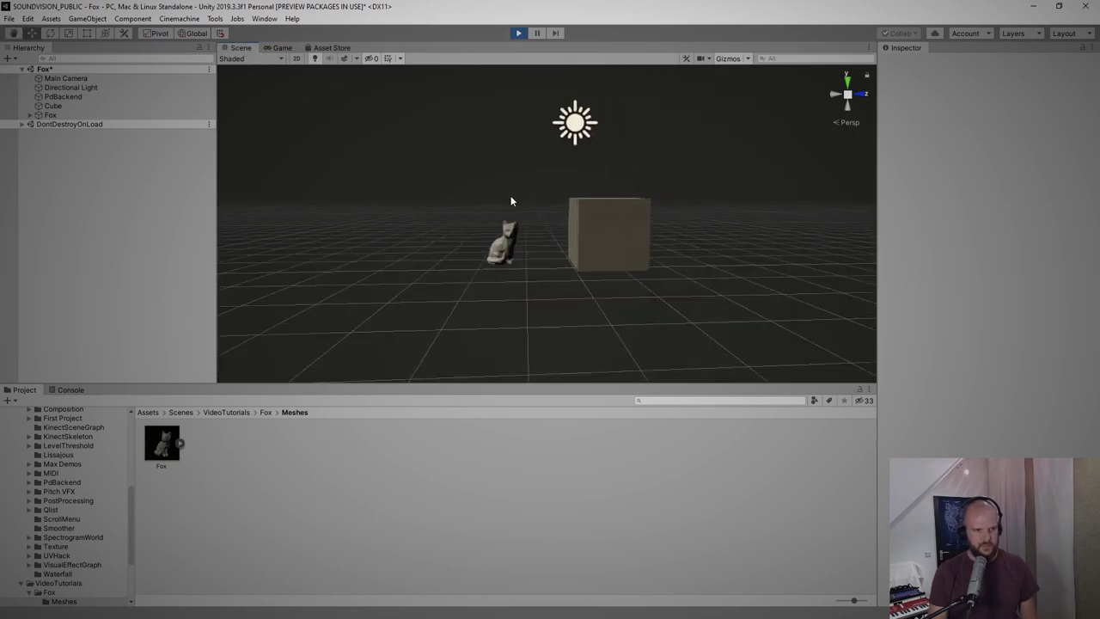
scroll(533, 292, up, 3)
alt+drag(533, 292, 675, 272)
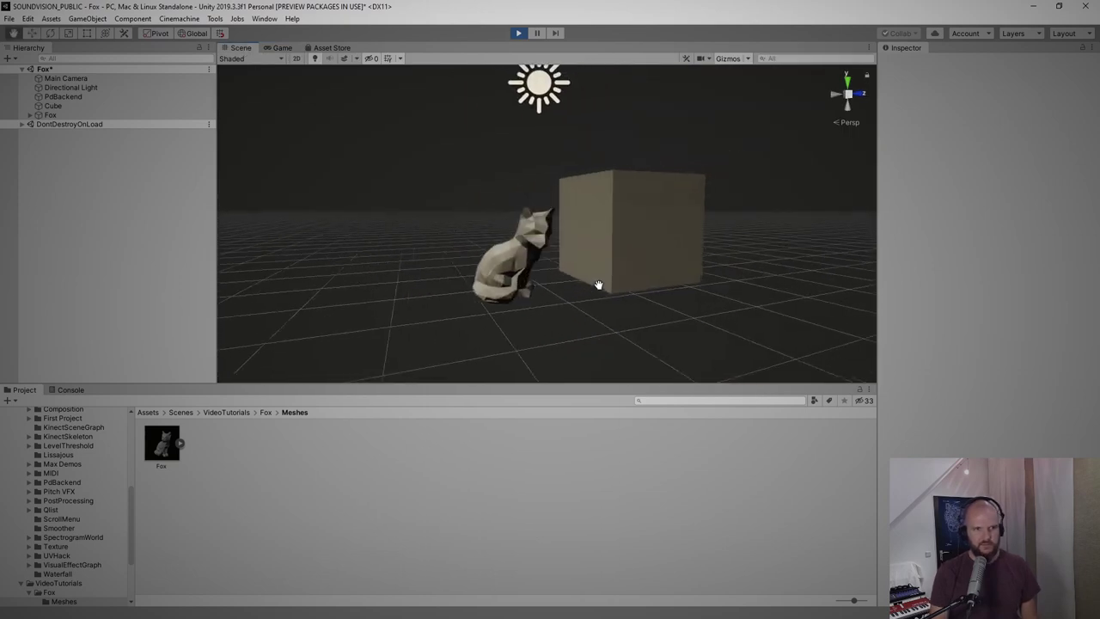
scroll(594, 283, down, 3)
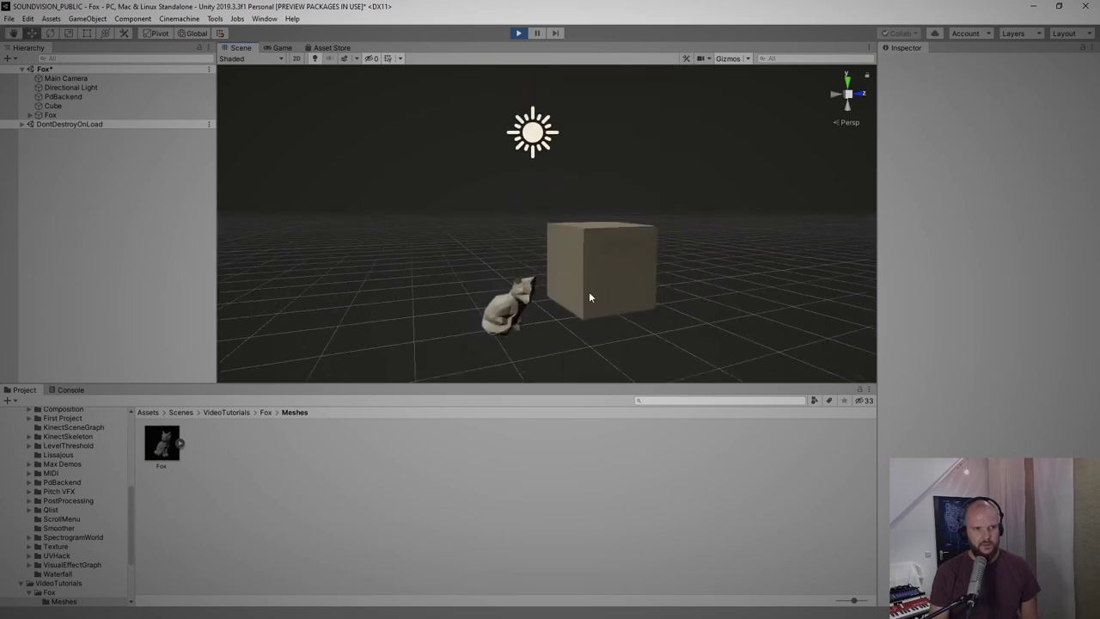
Step: Frame the fox and cube closely in the Scene view and align the Main Camera to that view
scroll(588, 291, up, 8)
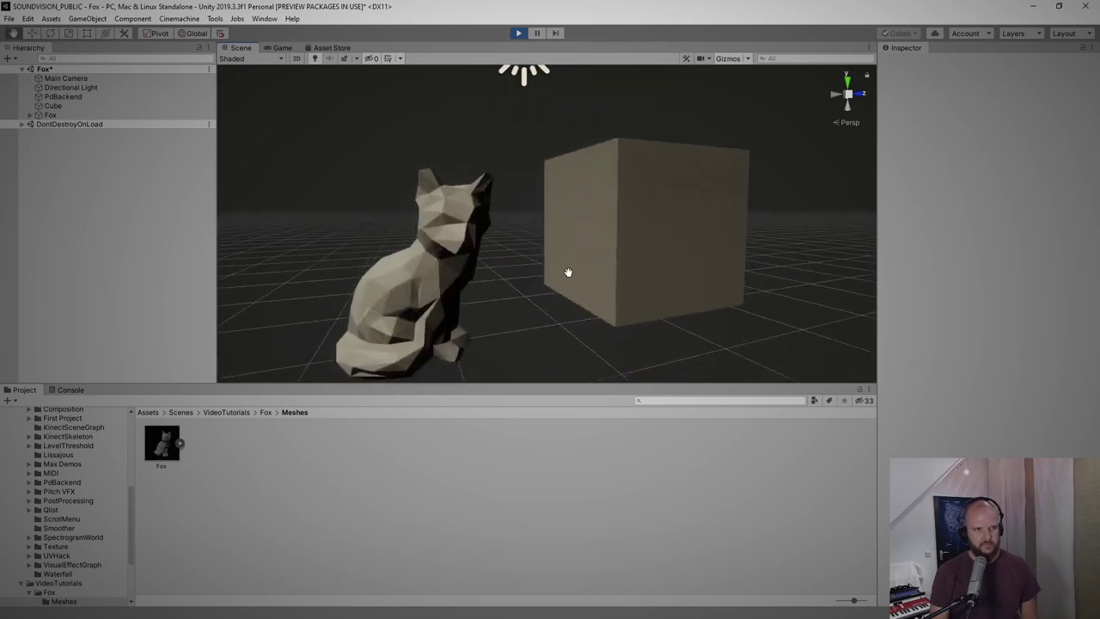
scroll(576, 261, down, 5)
scroll(579, 264, up, 3)
scroll(574, 268, down, 3)
scroll(573, 268, up, 2)
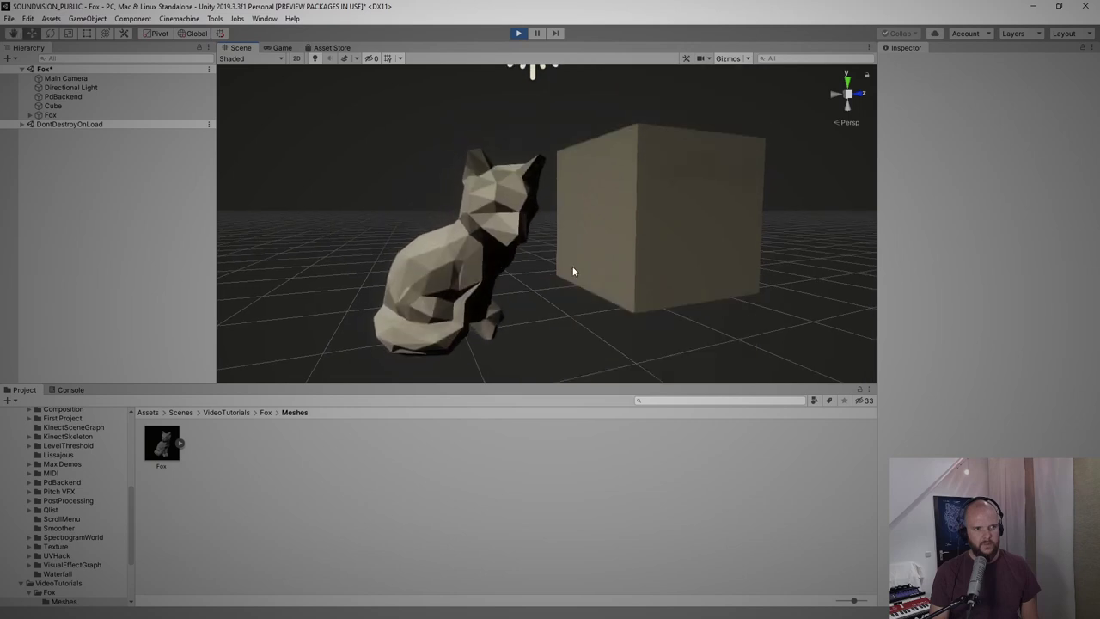
click(65, 78)
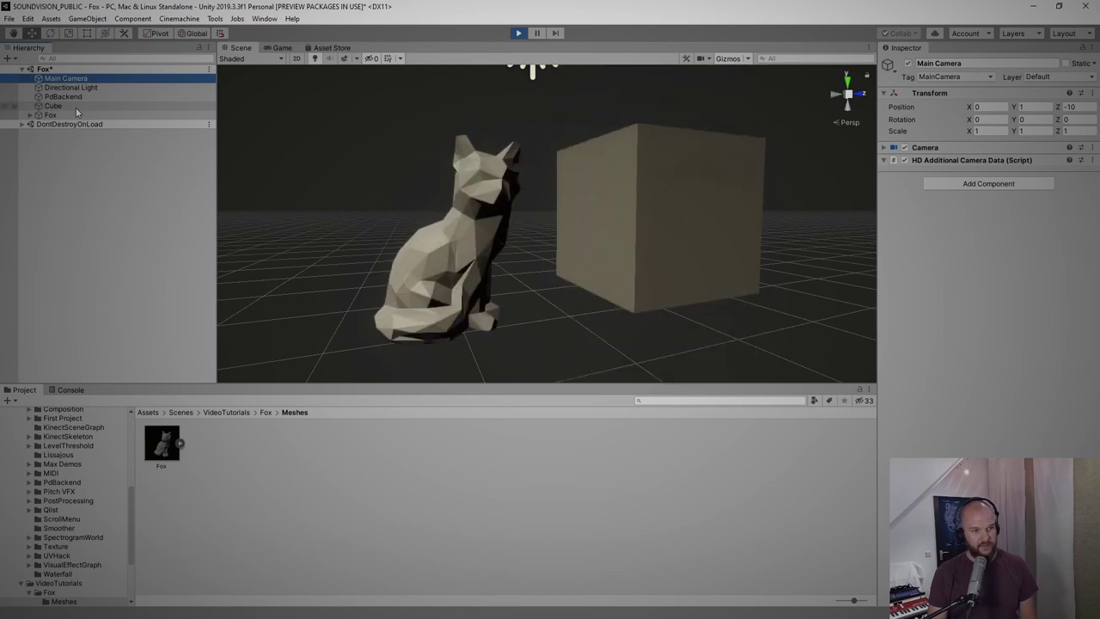
key(ctrl+shift+f)
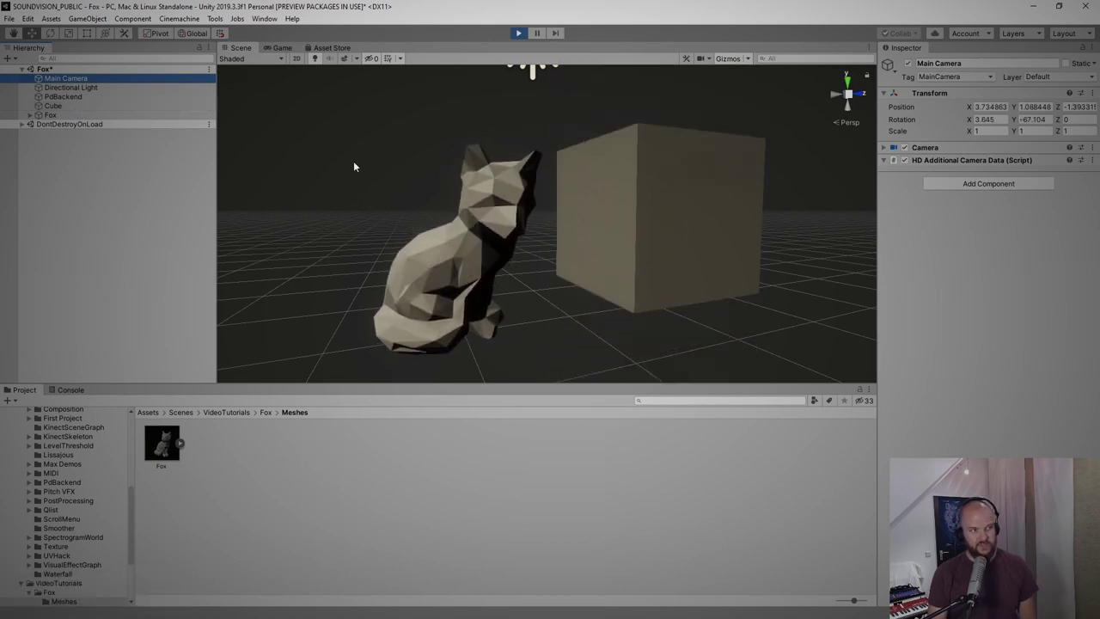
Step: Examine the Main Camera's placement in front of the fox and cube, and check its framing in the Game view
key(f)
middle_drag(330, 186, 607, 238)
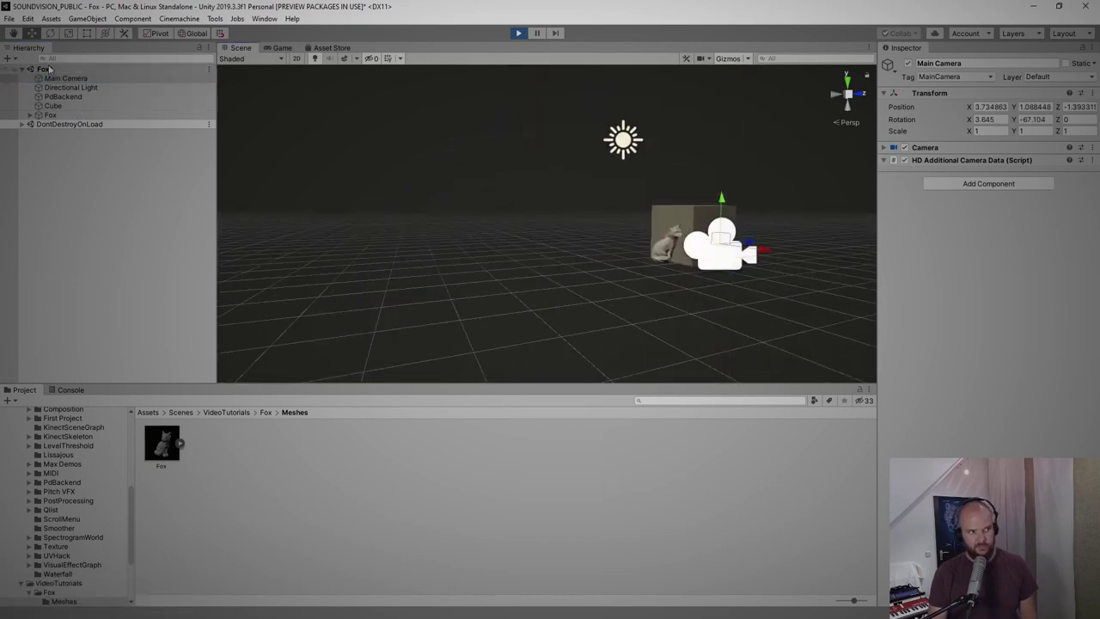
alt+drag(513, 194, 558, 245)
scroll(612, 256, up, 3)
scroll(559, 245, up, 2)
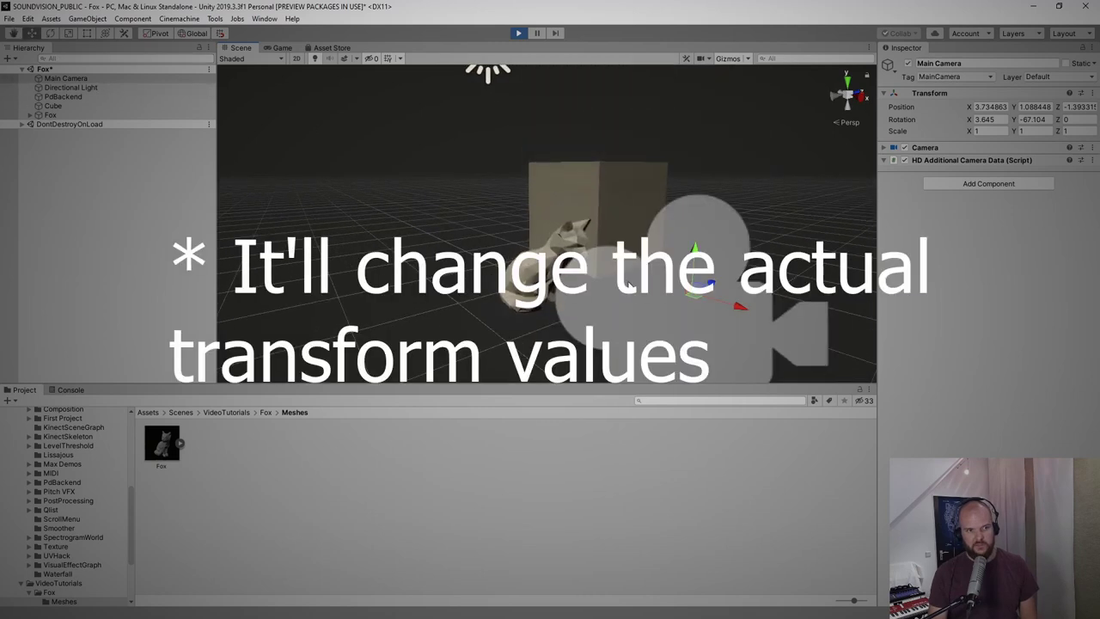
scroll(628, 277, down, 2)
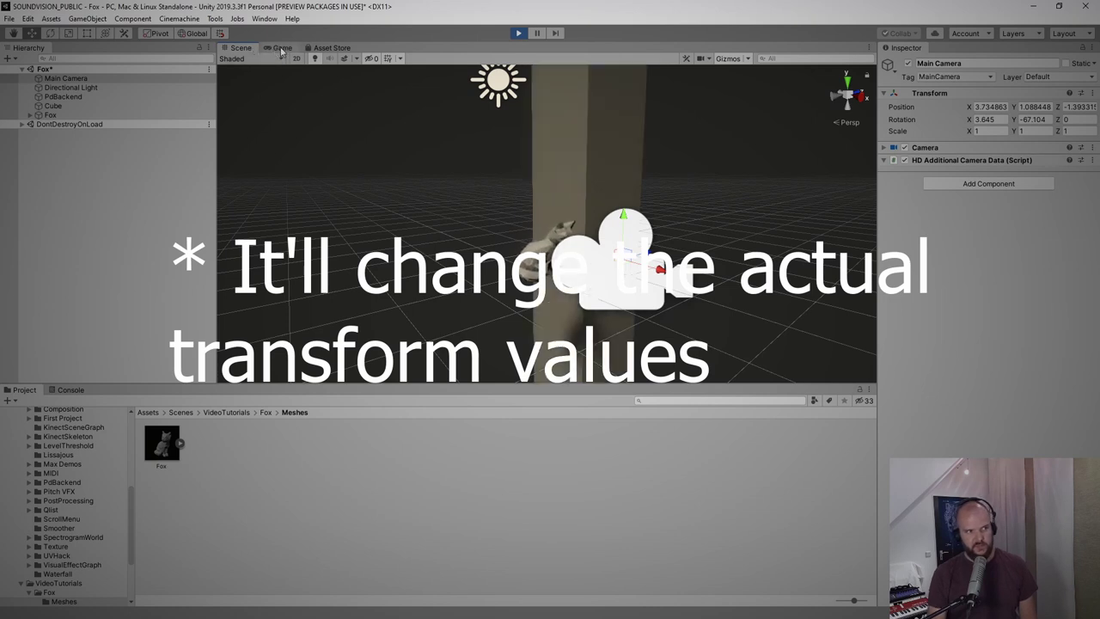
click(277, 48)
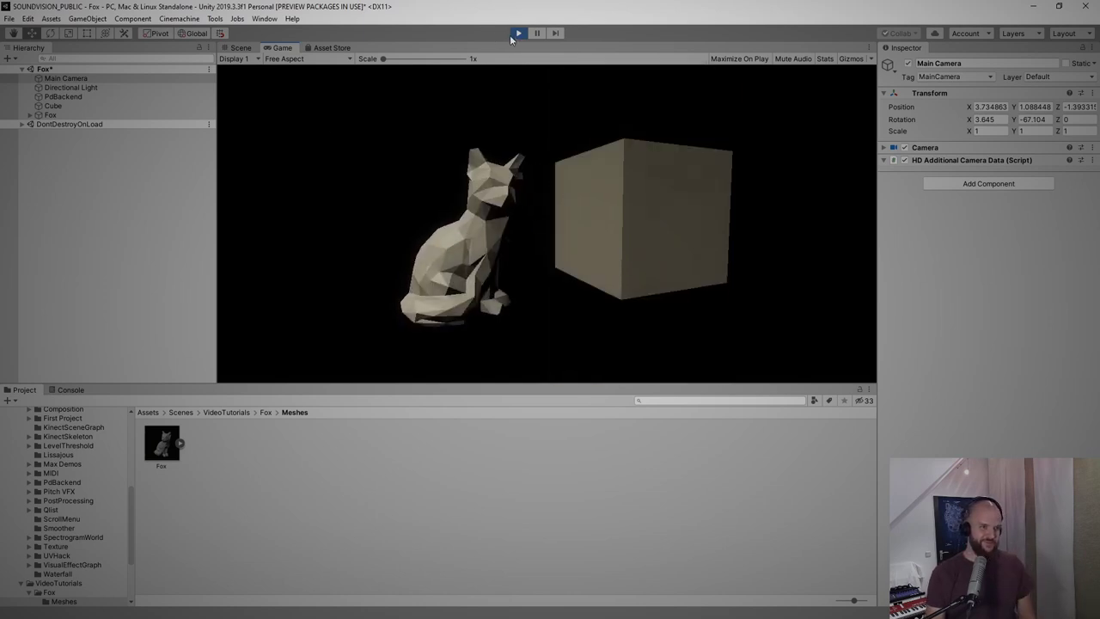
Step: Copy everything from Main Camera to Fox in Play mode, stop the scene, and replace the originals with the copies to keep the camera alignment
click(65, 78)
shift+click(52, 115)
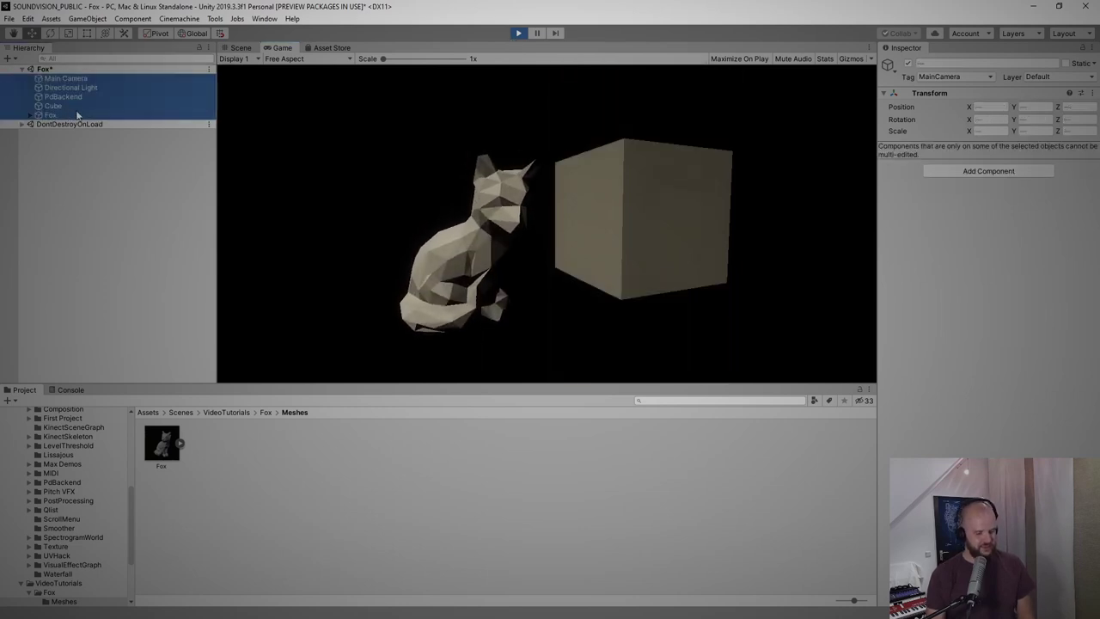
key(ctrl+c)
click(576, 130)
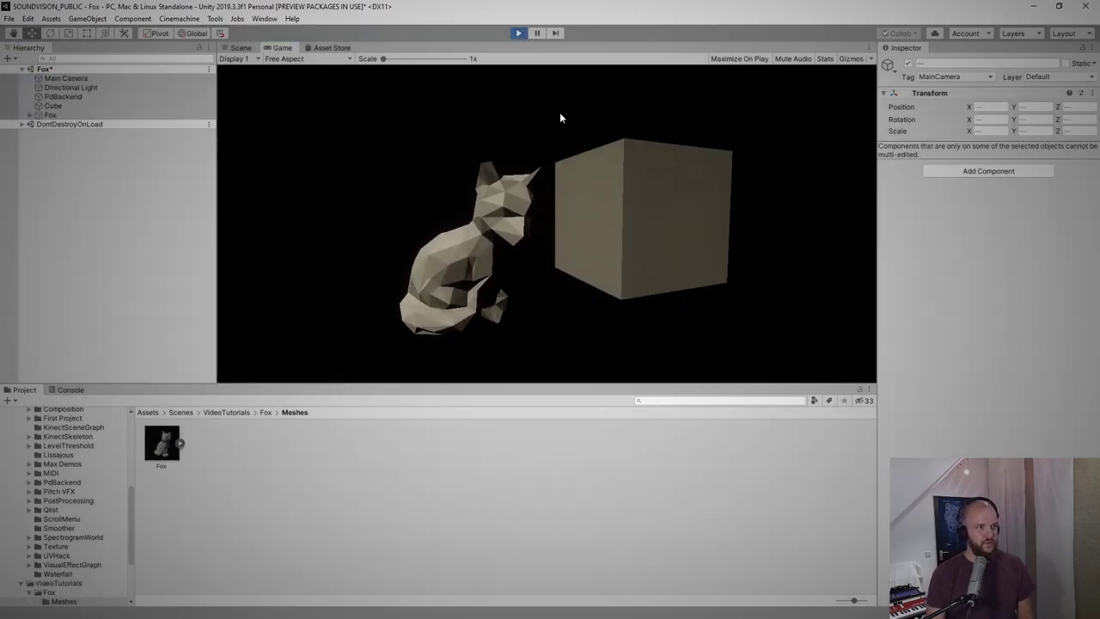
key(ctrl+p)
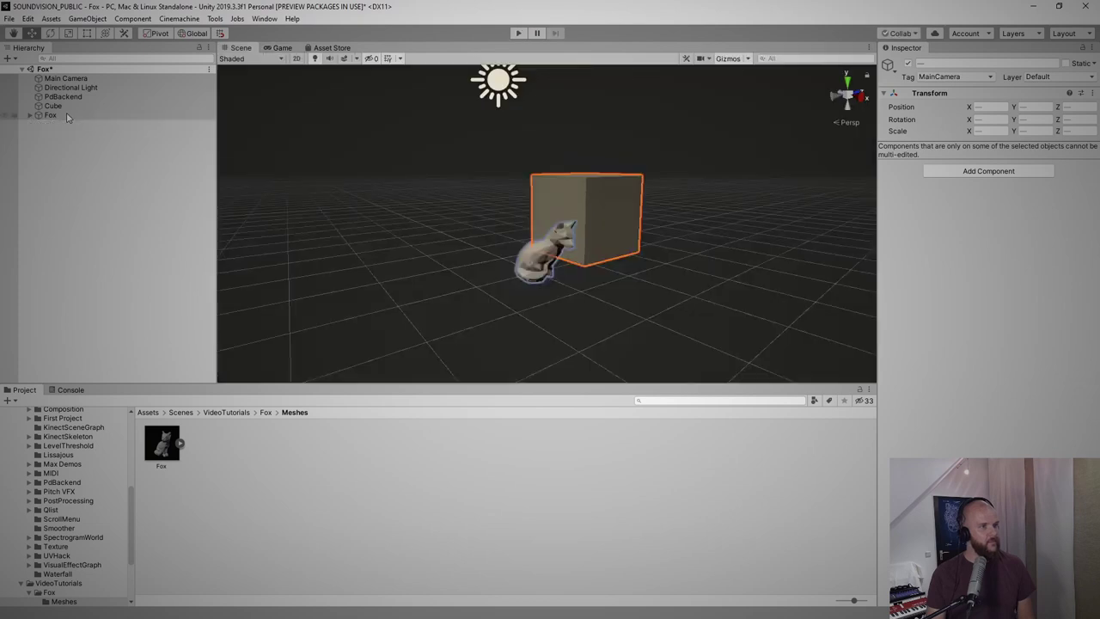
click(67, 115)
shift+click(63, 79)
key(Delete)
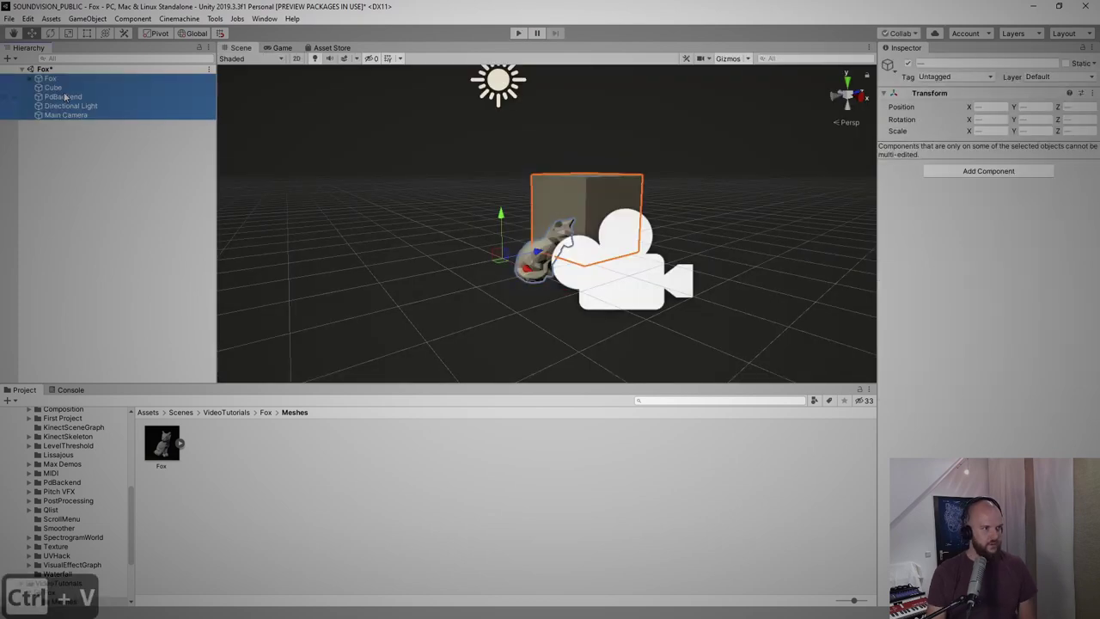